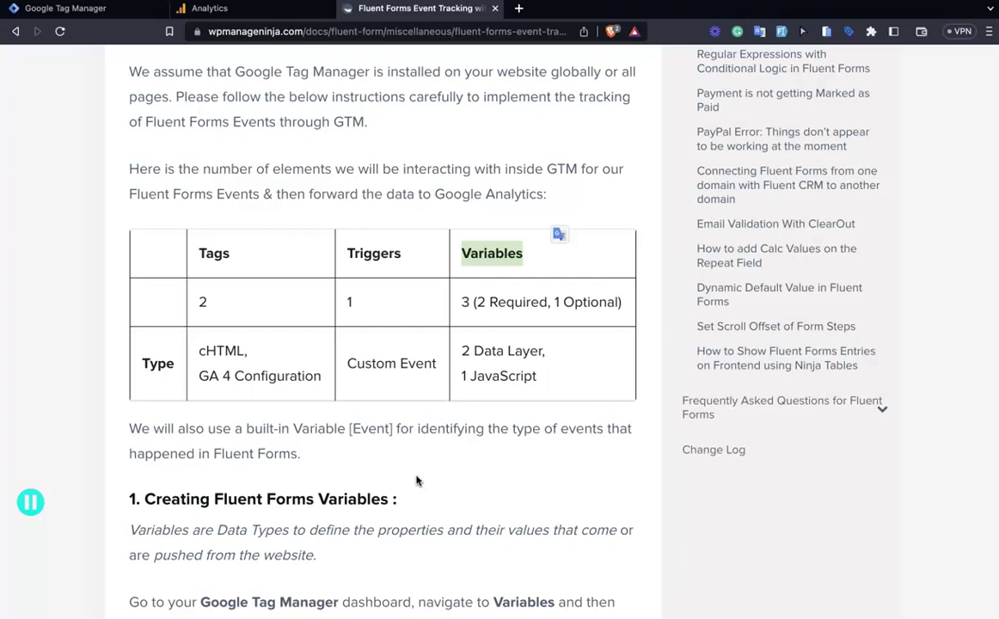
Read the Fluent Forms GA4 event tracking guide, including its contents list, the tags, triggers and variables table, and the start of the variables section.
{"action": "scroll", "coordinate": [388, 292], "scroll_direction": "up", "scroll_amount": 10}
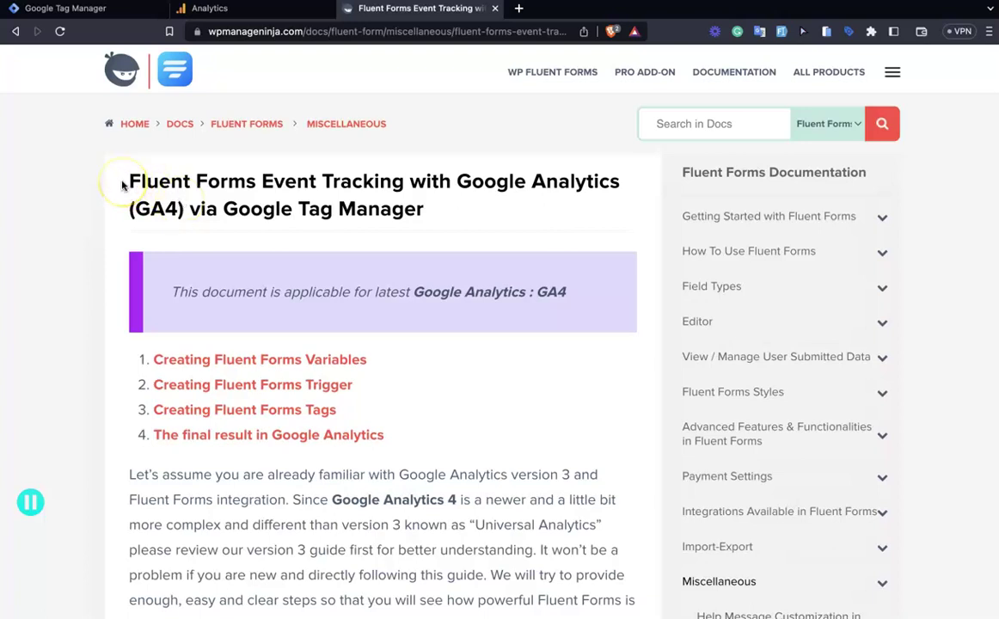
{"action": "left_click_drag", "start_coordinate": [122, 183], "coordinate": [443, 207]}
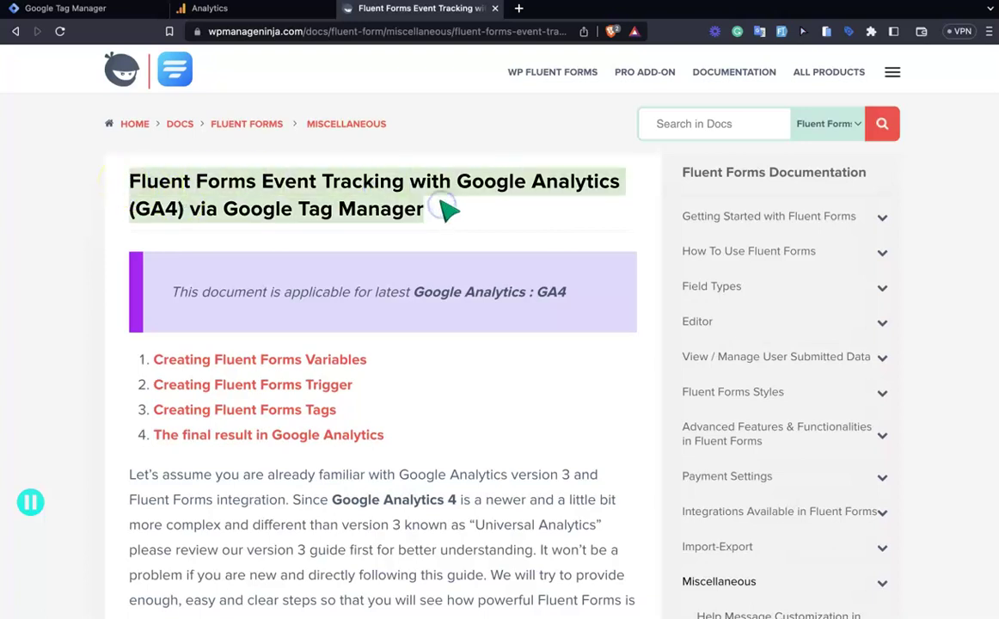
{"action": "scroll", "coordinate": [448, 211], "scroll_direction": "down", "scroll_amount": 5}
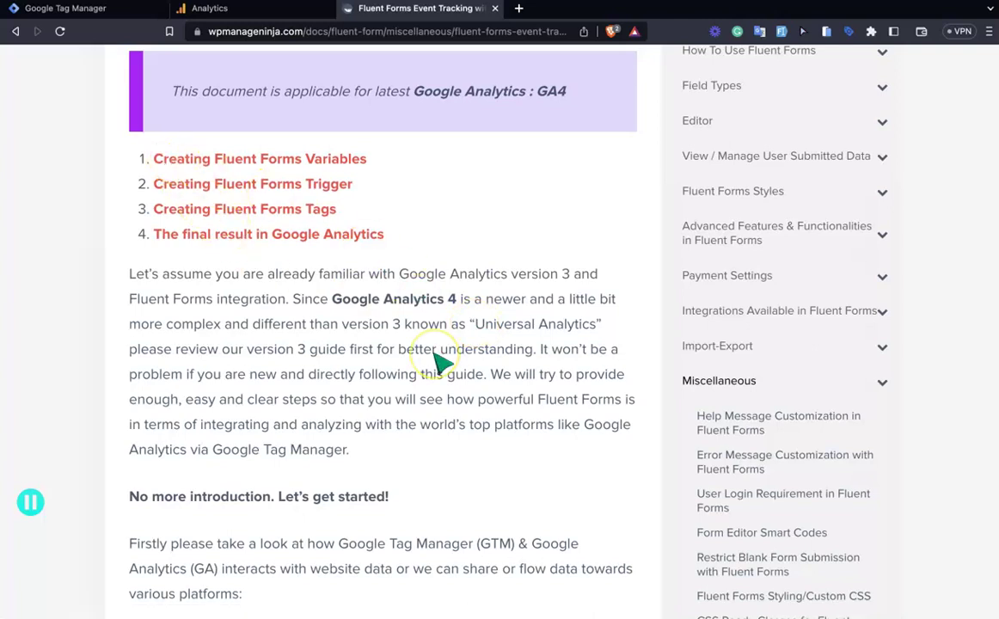
{"action": "scroll", "coordinate": [438, 363], "scroll_direction": "down", "scroll_amount": 3}
{"action": "scroll", "coordinate": [439, 361], "scroll_direction": "up", "scroll_amount": 3}
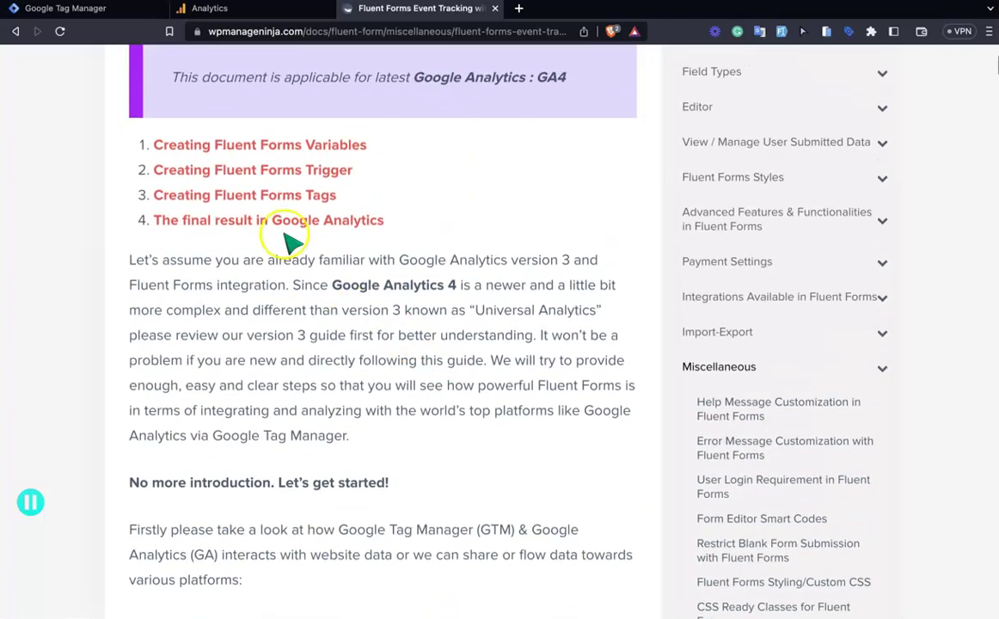
{"action": "scroll", "coordinate": [404, 392], "scroll_direction": "down", "scroll_amount": 10}
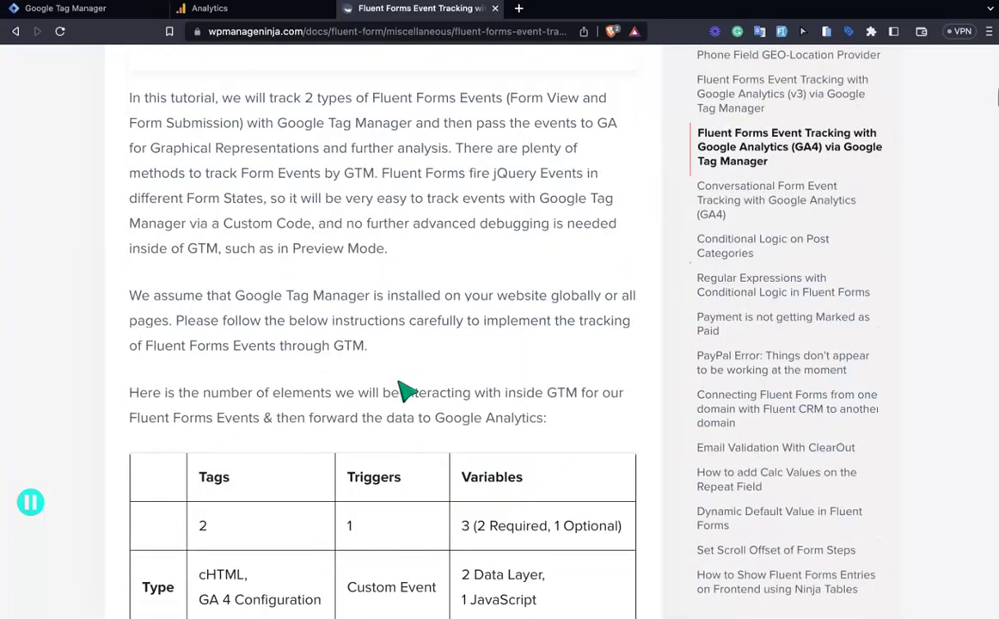
{"action": "scroll", "coordinate": [404, 392], "scroll_direction": "down", "scroll_amount": 2}
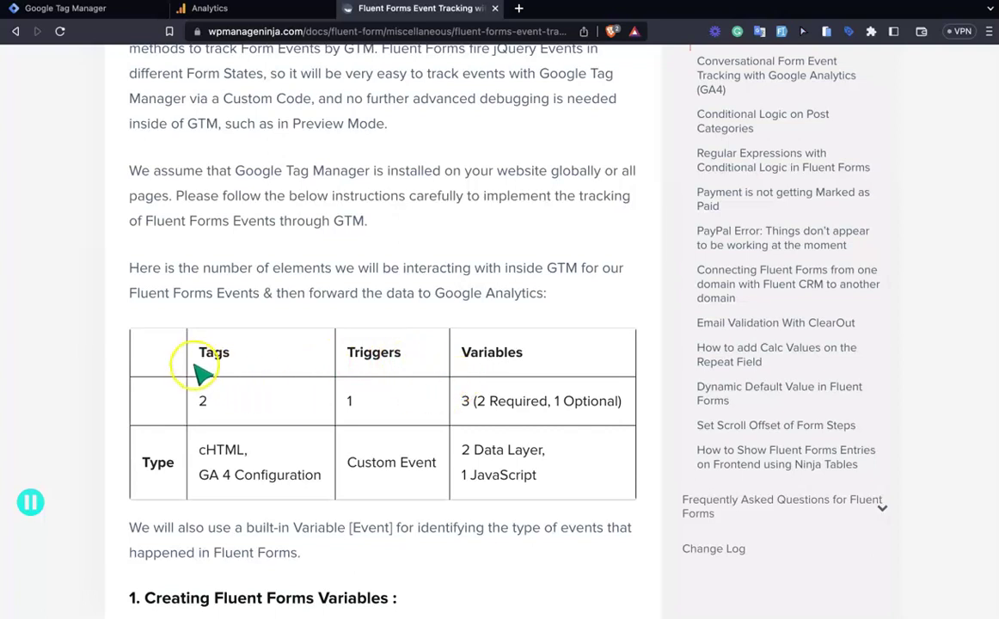
{"action": "scroll", "coordinate": [230, 456], "scroll_direction": "down", "scroll_amount": 3}
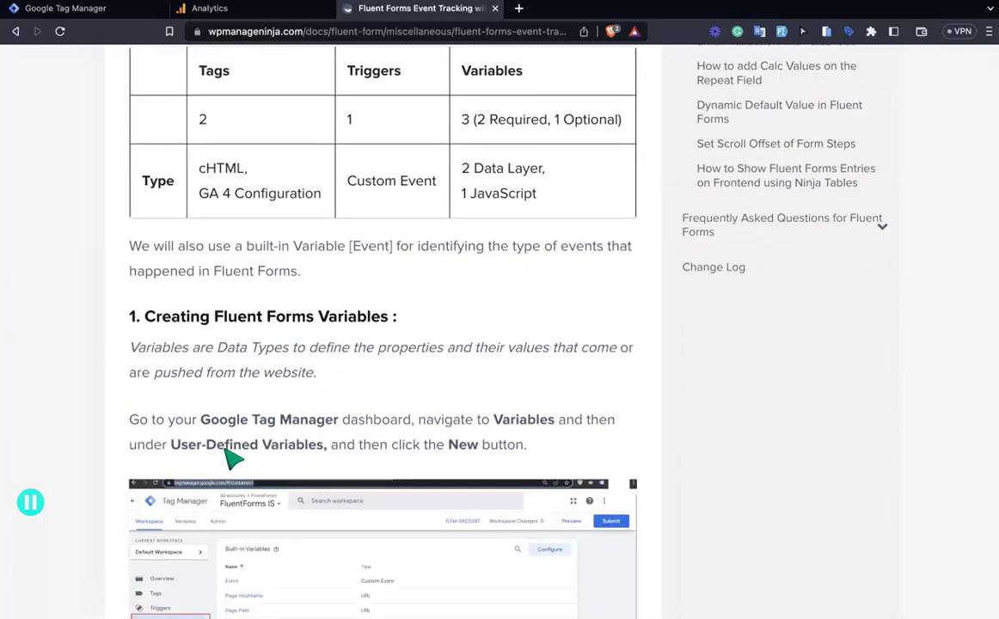
{"action": "left_click", "coordinate": [135, 286]}
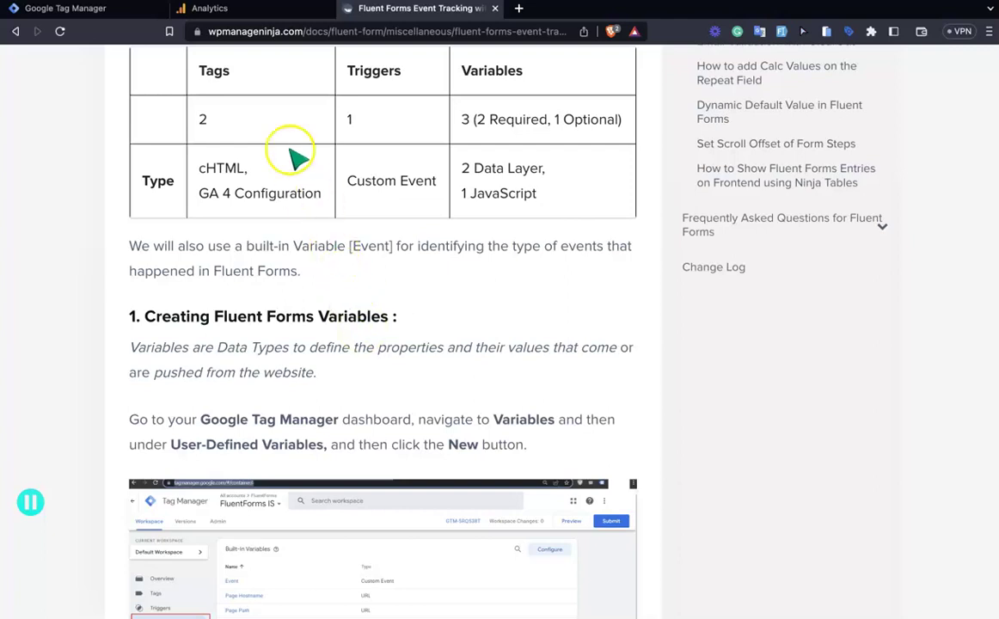
In Google Tag Manager, start a new account named Fluent Forms Events Track with Bangladesh as the country.
{"action": "left_click", "coordinate": [226, 11]}
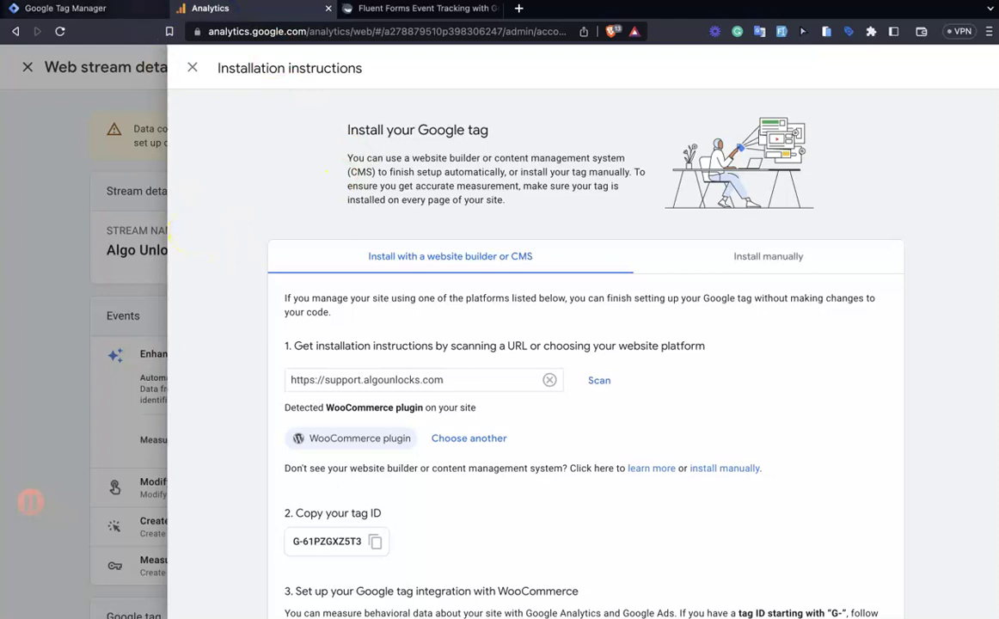
{"action": "left_click", "coordinate": [117, 11]}
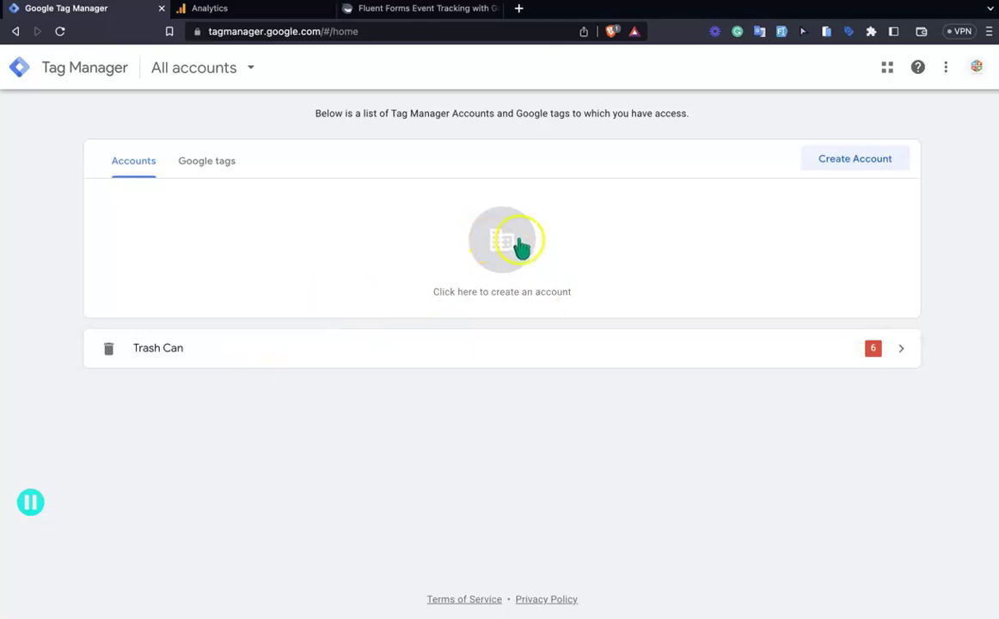
{"action": "left_click", "coordinate": [522, 247]}
{"action": "left_click", "coordinate": [270, 266]}
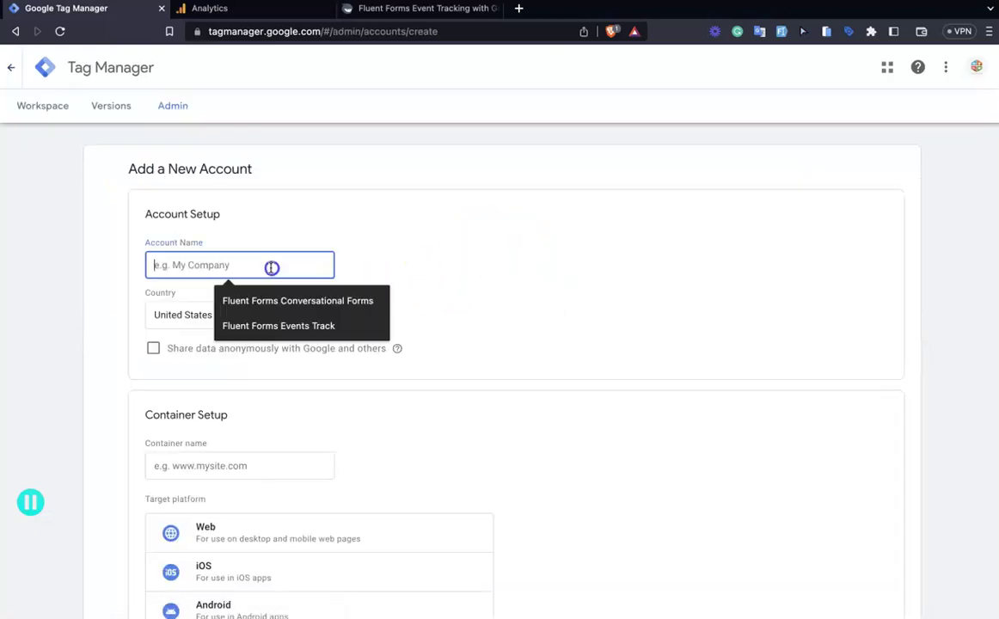
{"action": "left_click", "coordinate": [302, 326]}
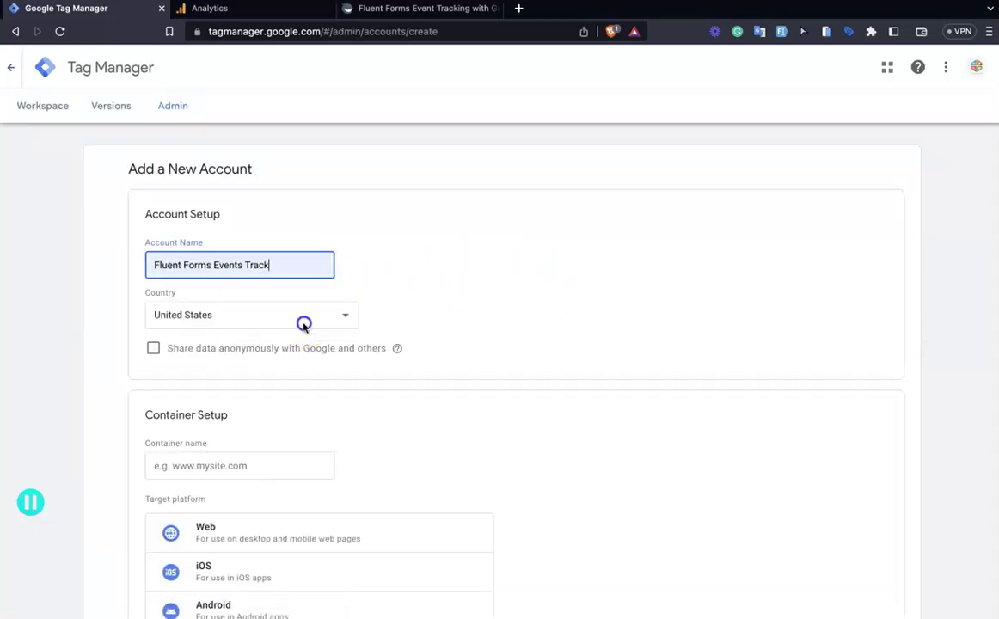
{"action": "left_click", "coordinate": [311, 314]}
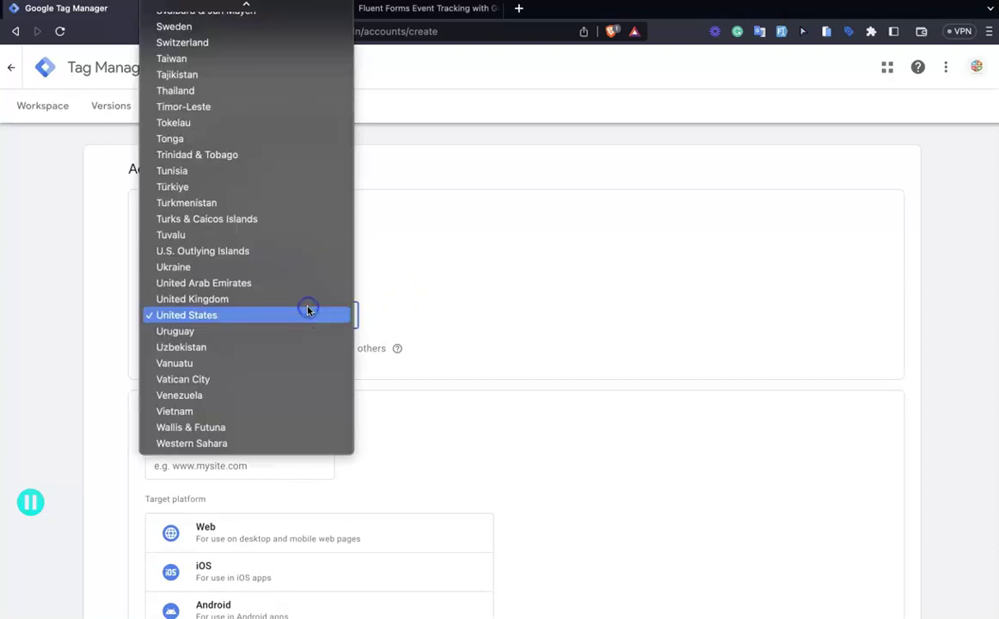
{"action": "type", "text": "bo"}
{"action": "left_click", "coordinate": [182, 36]}
Name the container support.algounlocks.com and choose Web as its target platform.
{"action": "scroll", "coordinate": [444, 268], "scroll_direction": "down", "scroll_amount": 3}
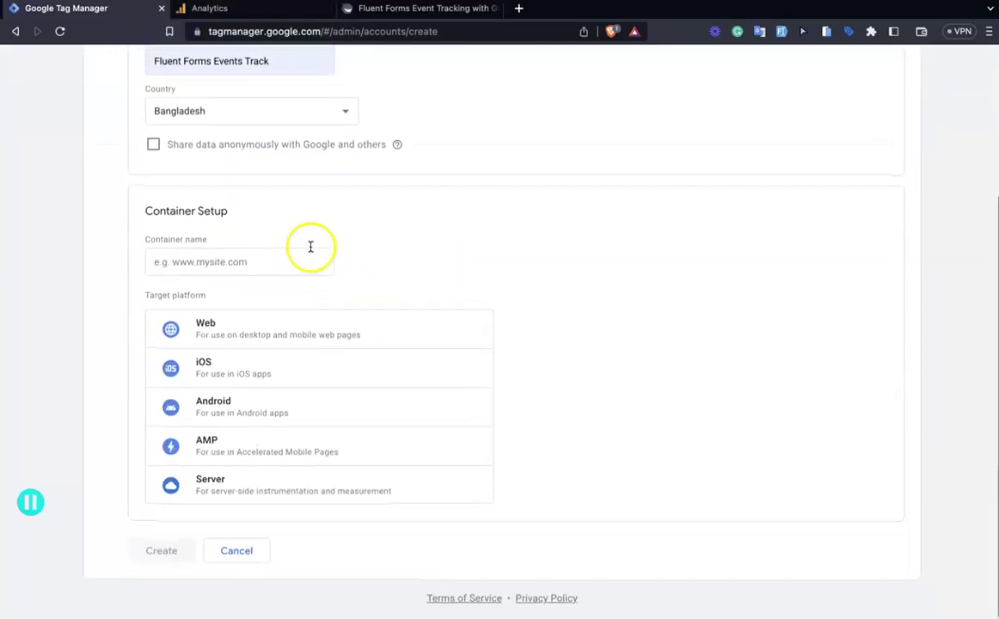
{"action": "left_click", "coordinate": [256, 262]}
{"action": "left_click", "coordinate": [272, 307]}
{"action": "left_click", "coordinate": [401, 277]}
{"action": "left_click", "coordinate": [291, 337]}
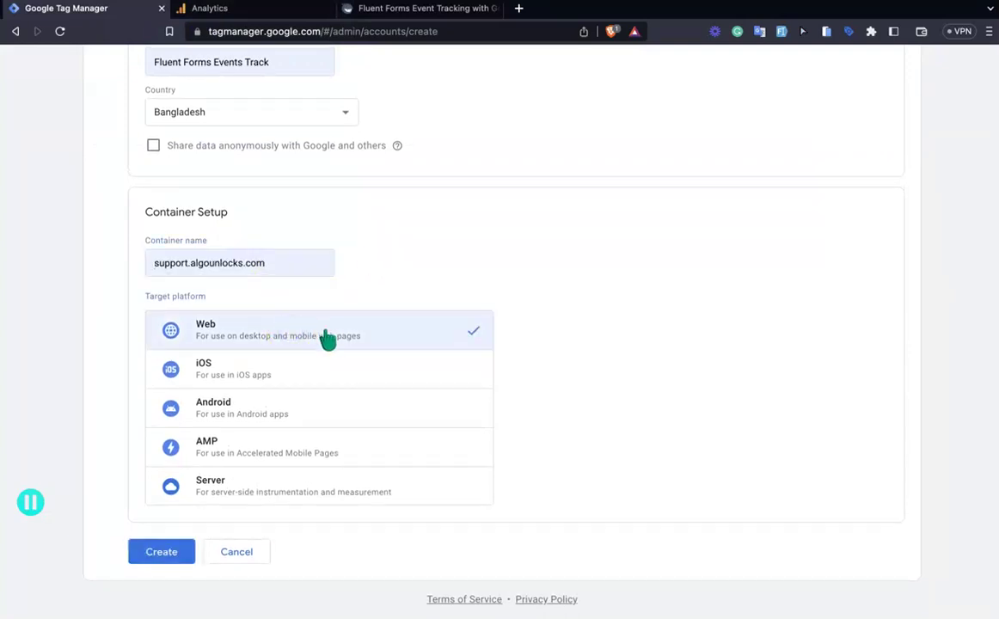
Create the account, accepting the Tag Manager Terms of Service and the GDPR Data Processing Terms.
{"action": "left_click", "coordinate": [176, 555]}
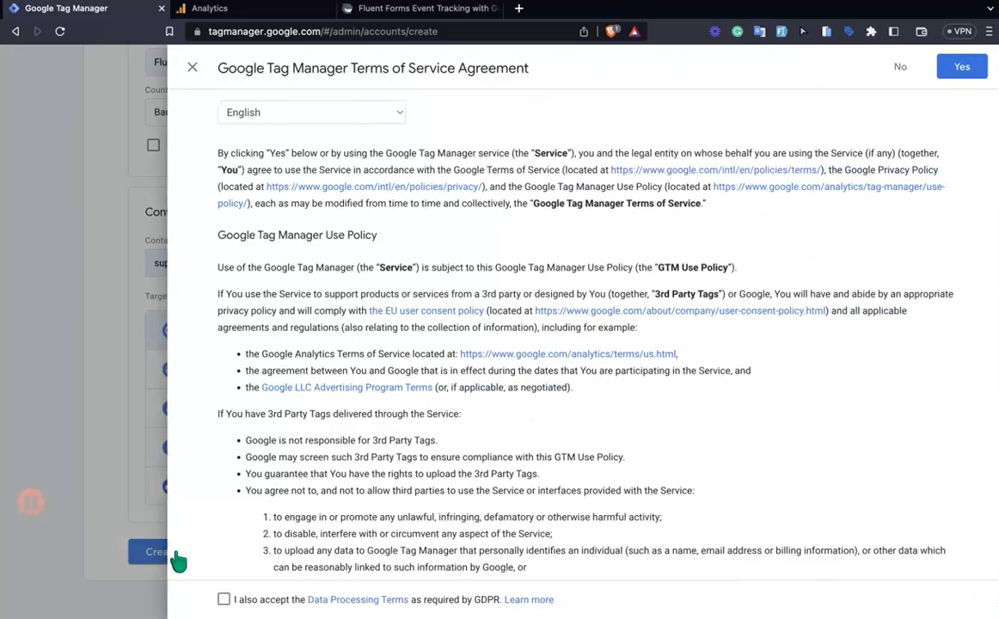
{"action": "scroll", "coordinate": [420, 473], "scroll_direction": "down", "scroll_amount": 4}
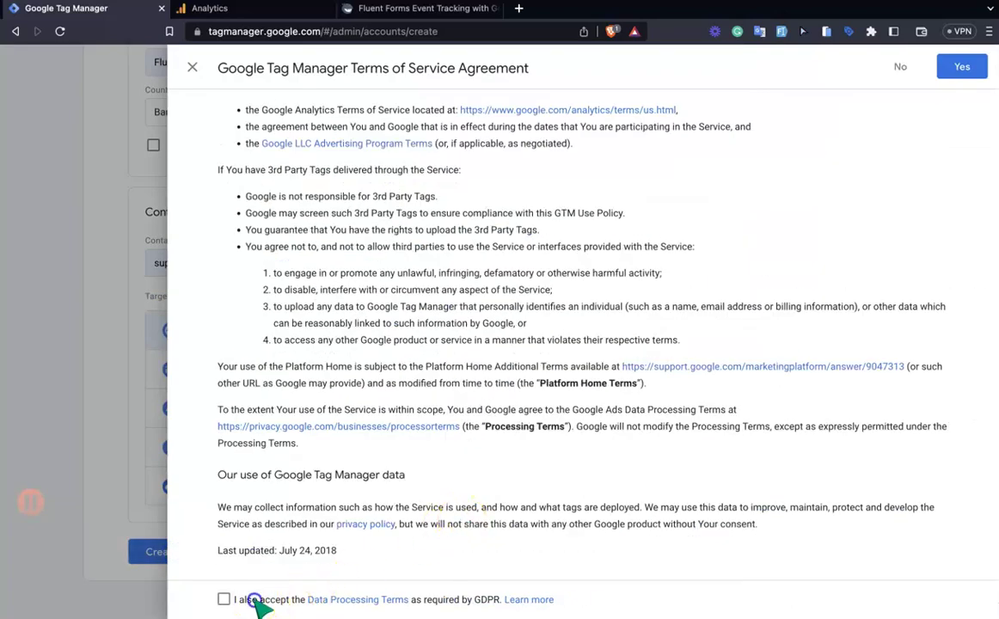
{"action": "left_click", "coordinate": [225, 601]}
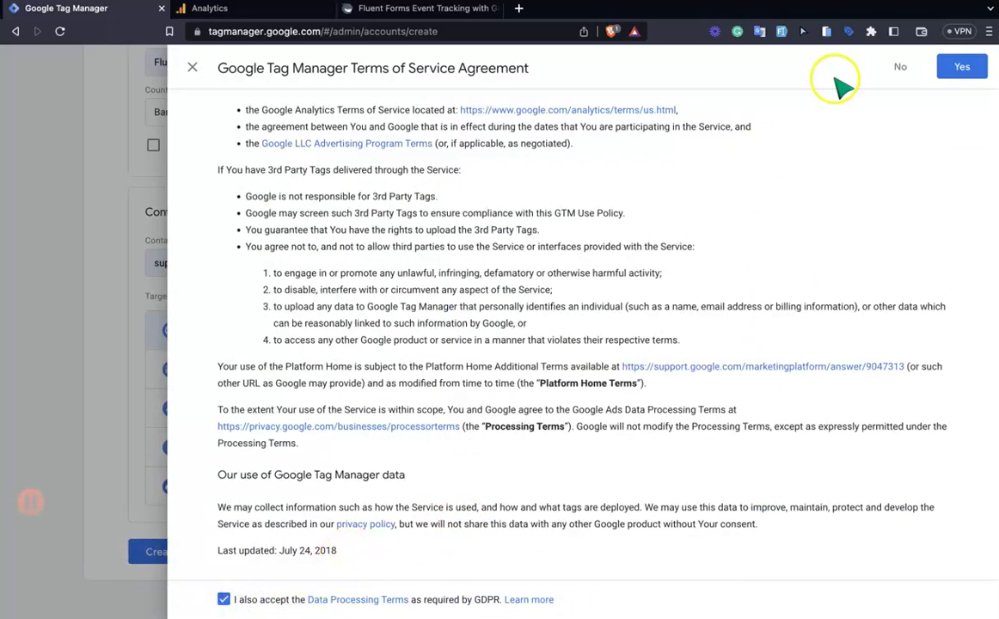
{"action": "left_click", "coordinate": [975, 69]}
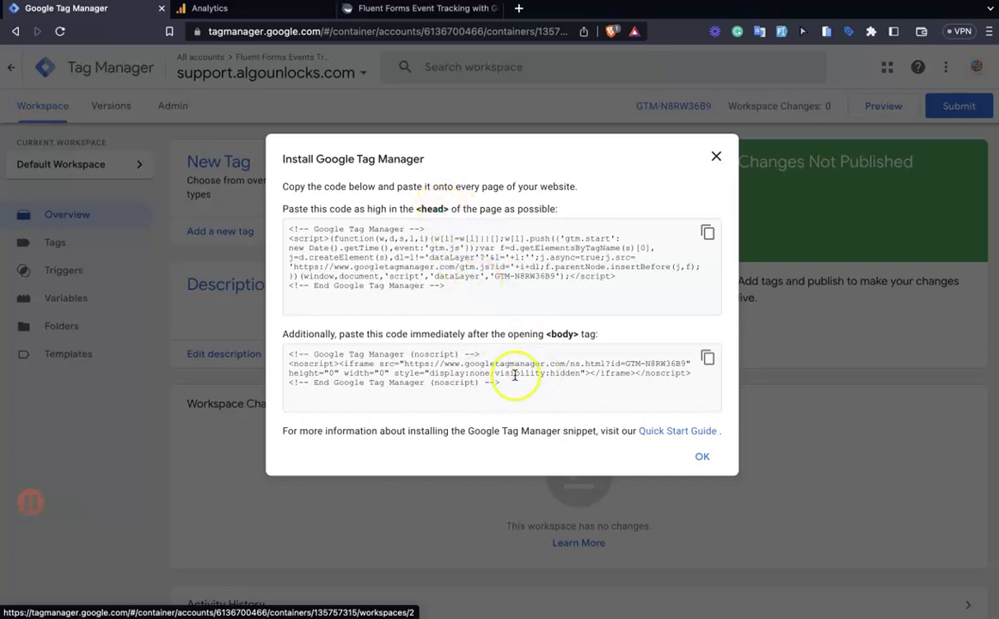
Copy the Tag Manager head snippet and open support.algounlocks.com in a new browser tab.
{"action": "left_click", "coordinate": [707, 234]}
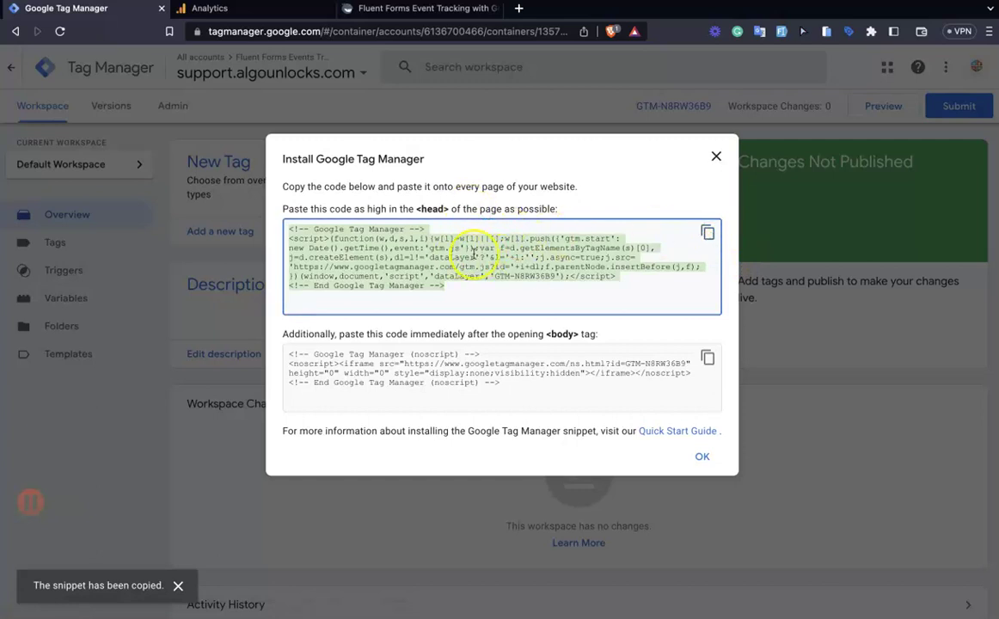
{"action": "left_click", "coordinate": [519, 8]}
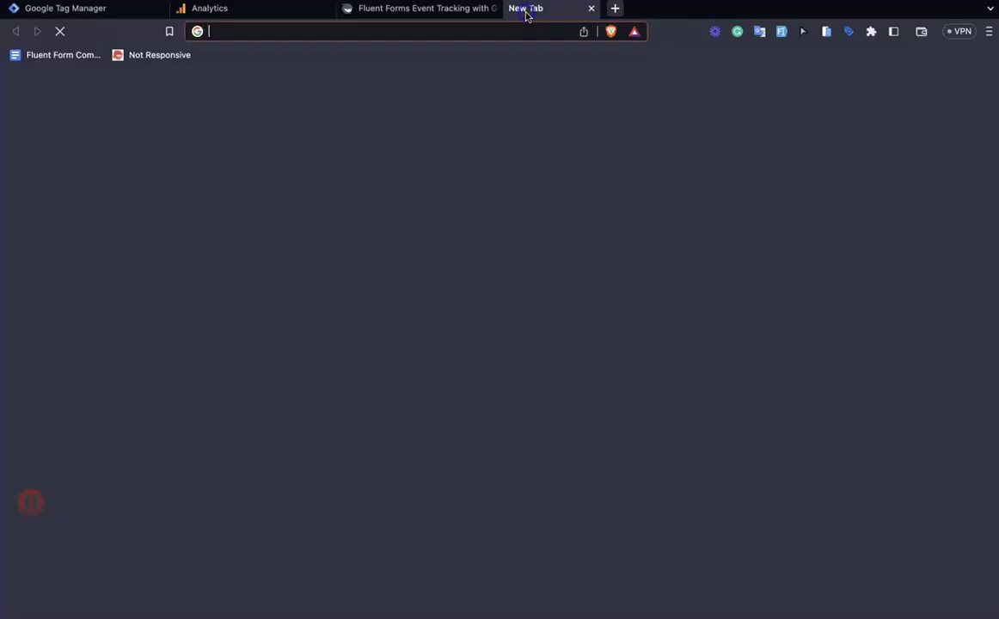
{"action": "type", "text": "support.wpmanageninja.com"}
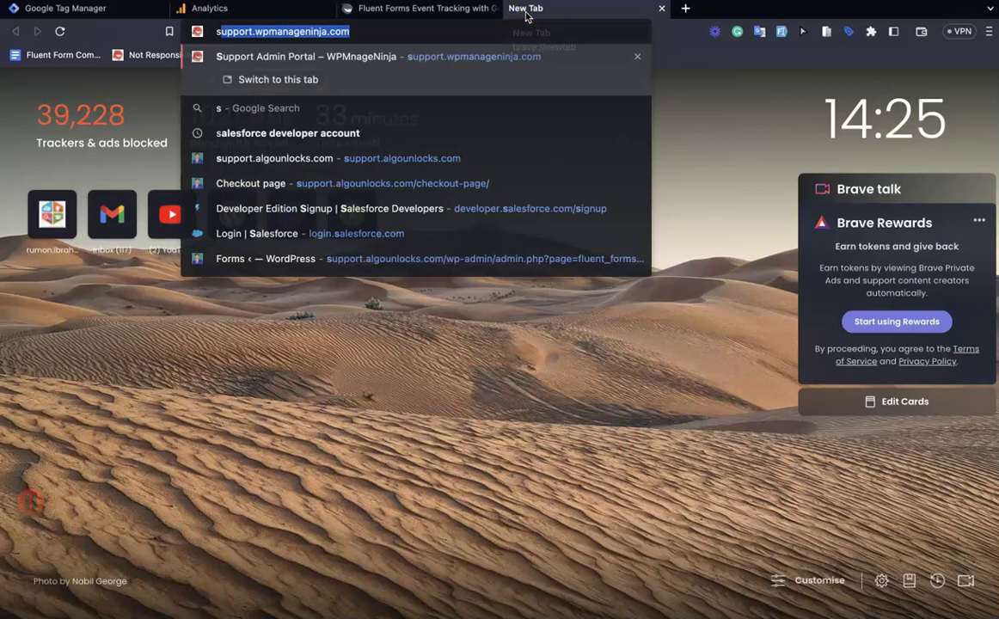
{"action": "key", "text": "Down"}
{"action": "key", "text": "Down"}
{"action": "key", "text": "Down"}
{"action": "key", "text": "Down"}
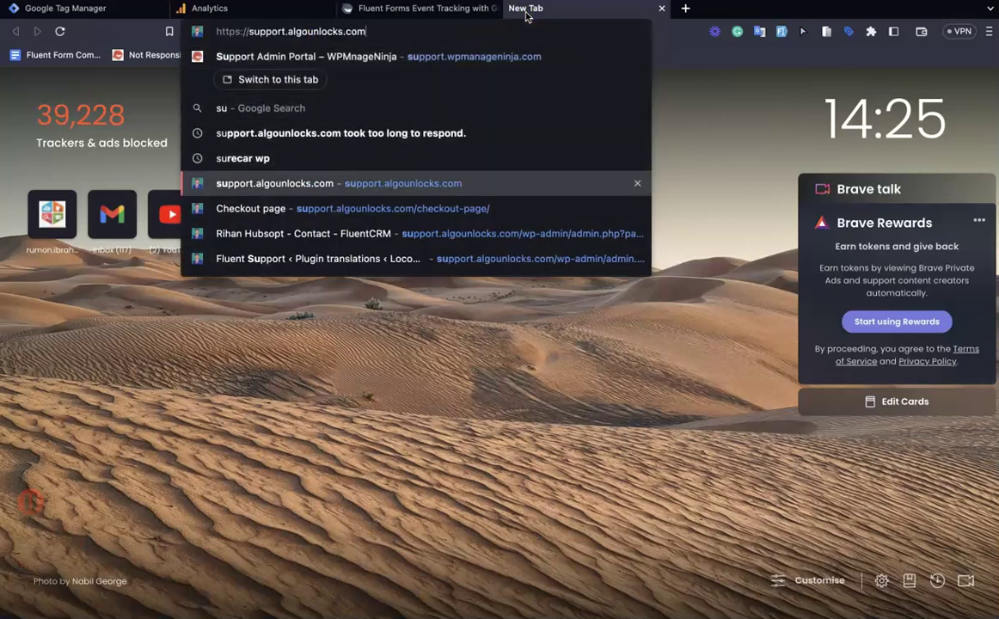
{"action": "key", "text": "Return"}
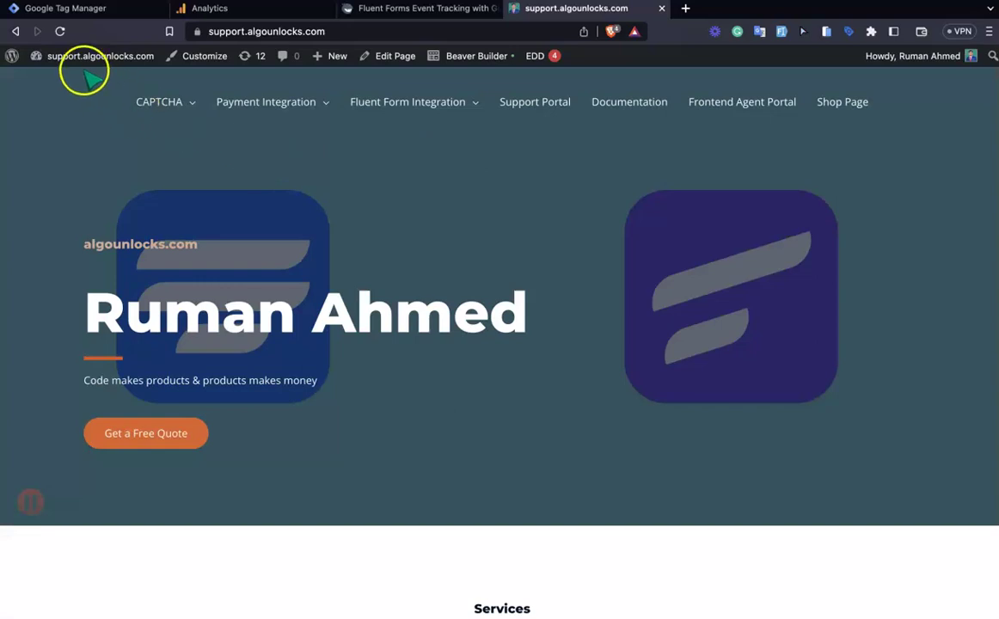
From the site's WordPress dashboard, open the Astra Child theme's header.php in the Theme File Editor.
{"action": "mouse_move", "coordinate": [82, 57]}
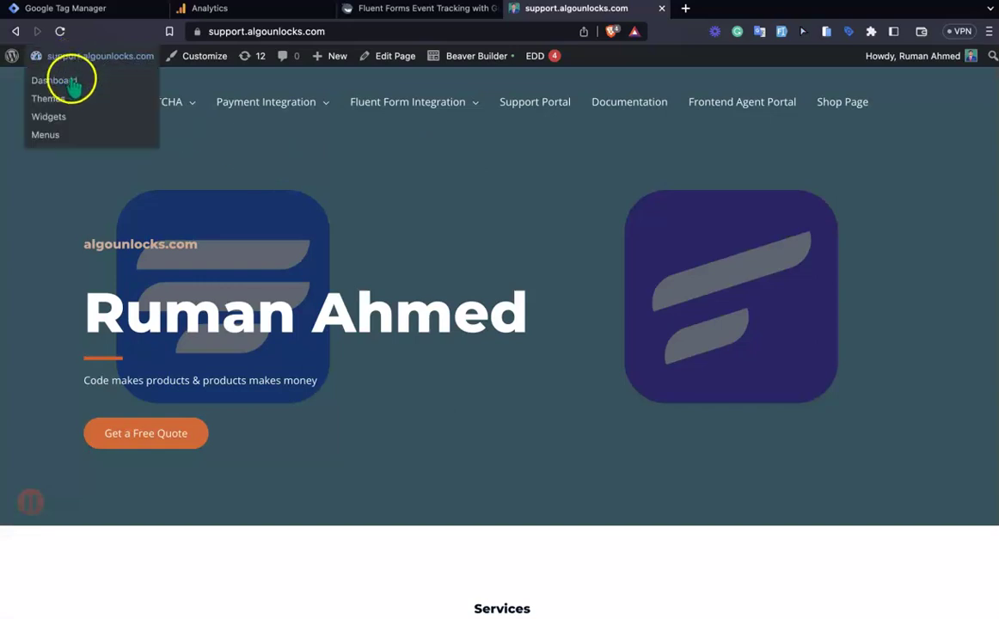
{"action": "left_click", "coordinate": [73, 84]}
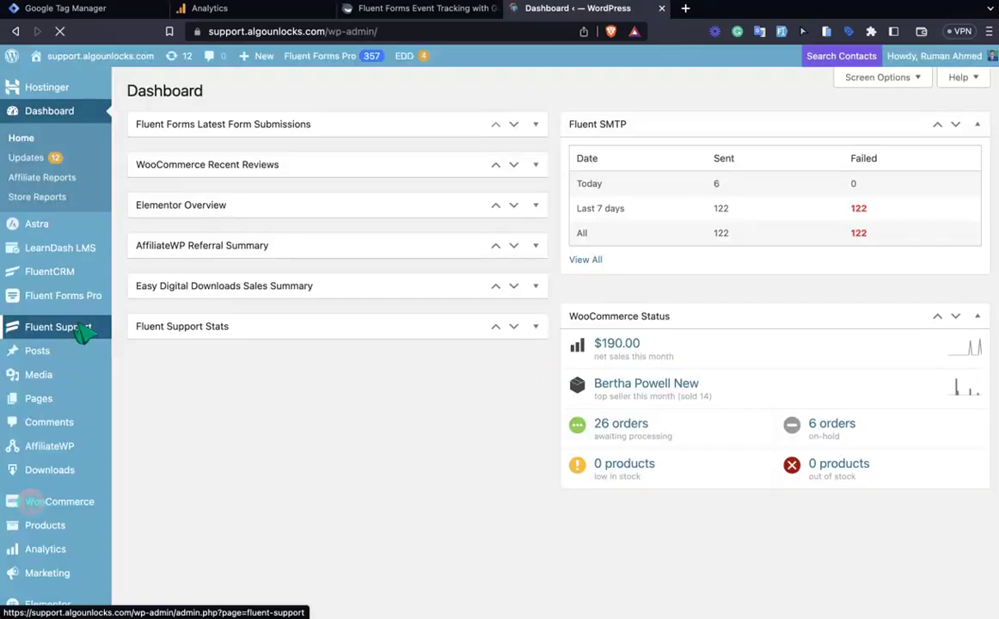
{"action": "scroll", "coordinate": [81, 333], "scroll_direction": "down", "scroll_amount": 3}
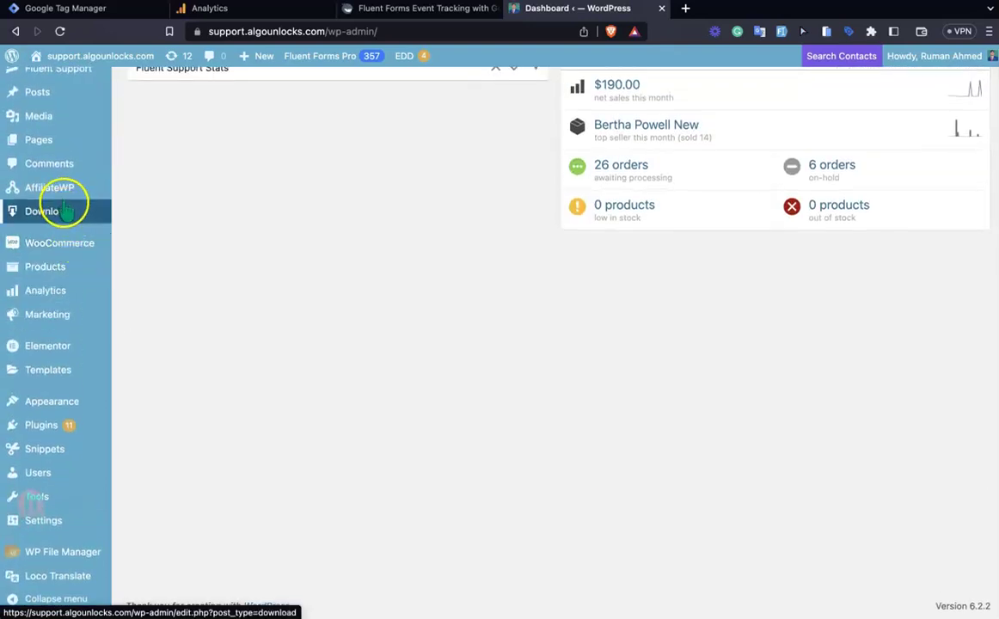
{"action": "mouse_move", "coordinate": [69, 406]}
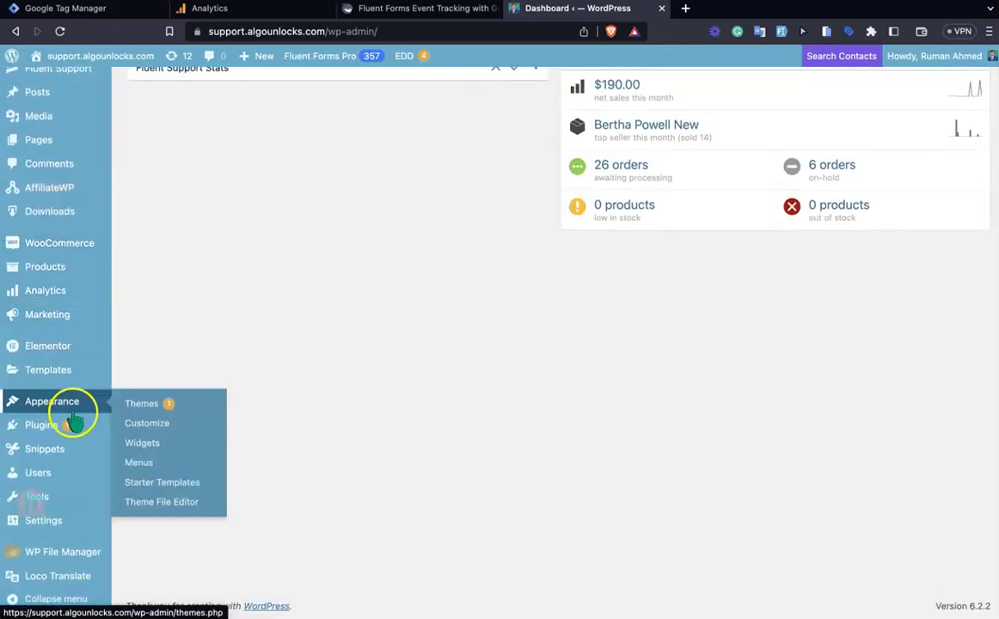
{"action": "left_click", "coordinate": [194, 502]}
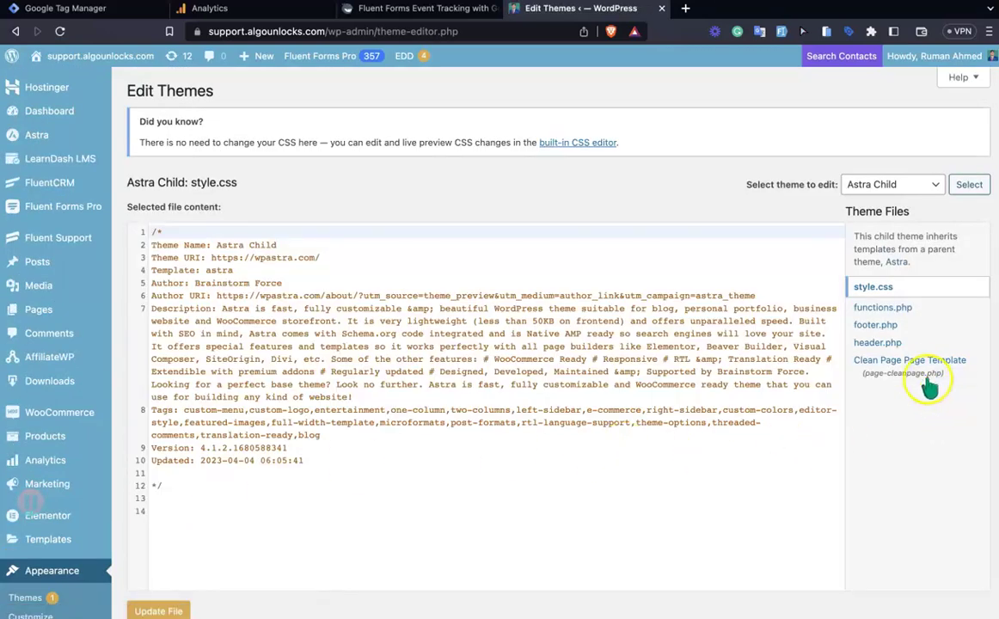
{"action": "left_click", "coordinate": [905, 344]}
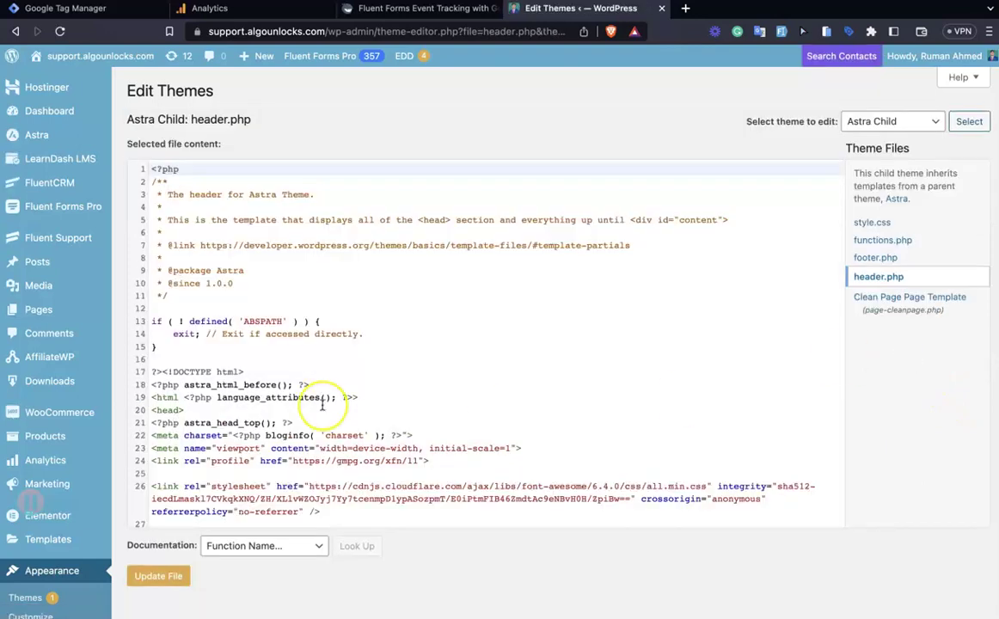
Replace the existing Google Tag Manager script above the closing head tag in header.php with the copied snippet.
{"action": "scroll", "coordinate": [324, 403], "scroll_direction": "down", "scroll_amount": 10}
{"action": "scroll", "coordinate": [323, 403], "scroll_direction": "up", "scroll_amount": 4}
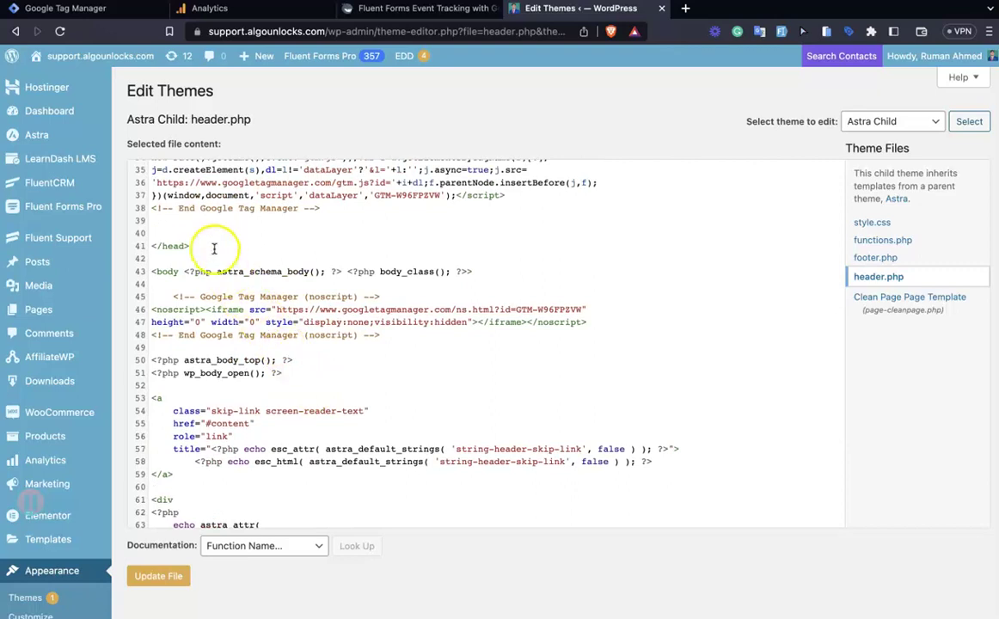
{"action": "scroll", "coordinate": [350, 301], "scroll_direction": "up", "scroll_amount": 2}
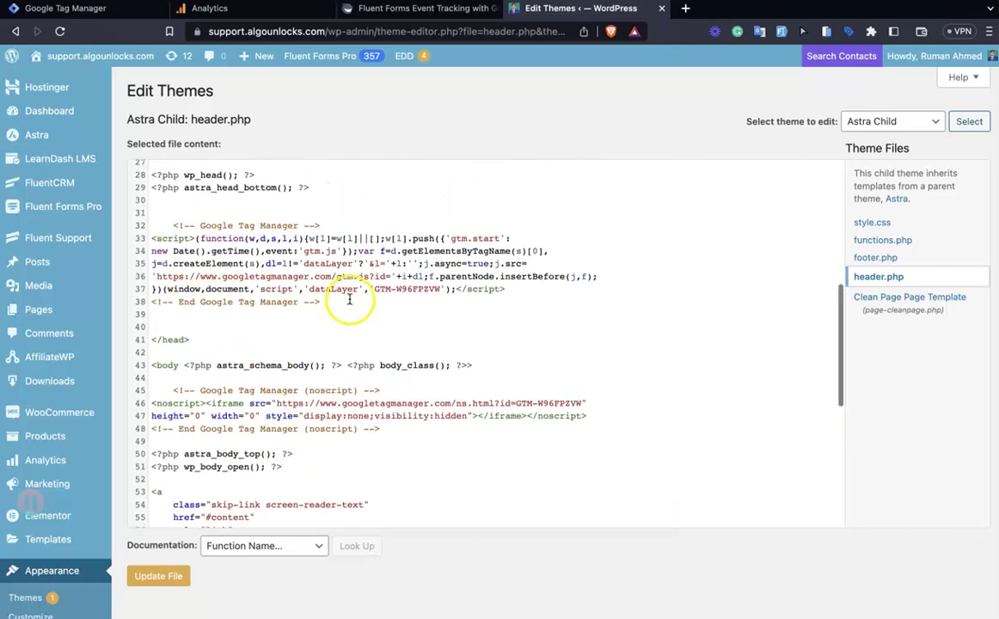
{"action": "left_click_drag", "start_coordinate": [330, 307], "coordinate": [152, 226]}
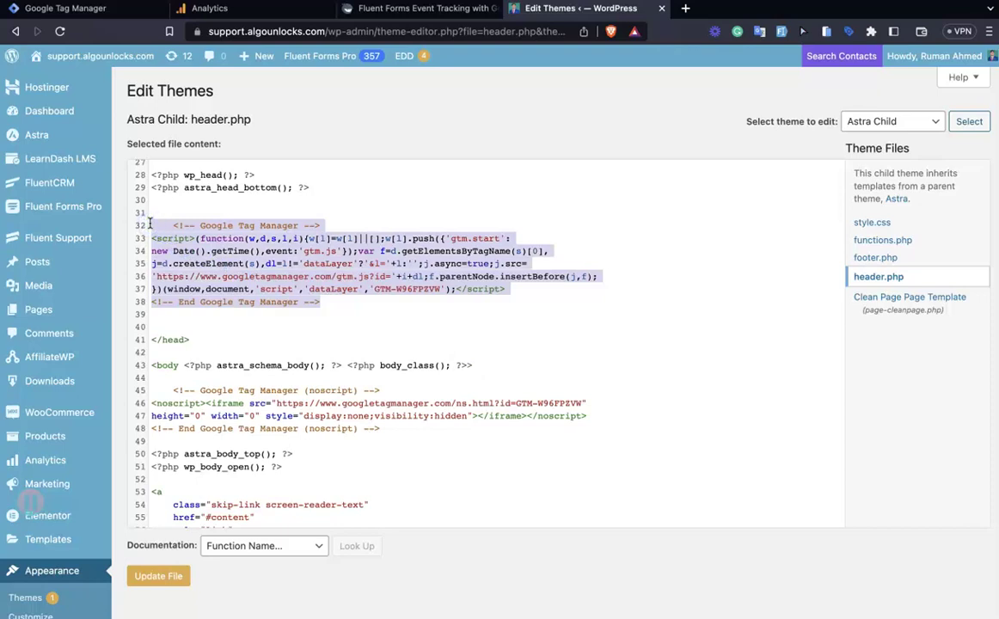
{"action": "key", "text": "BackSpace"}
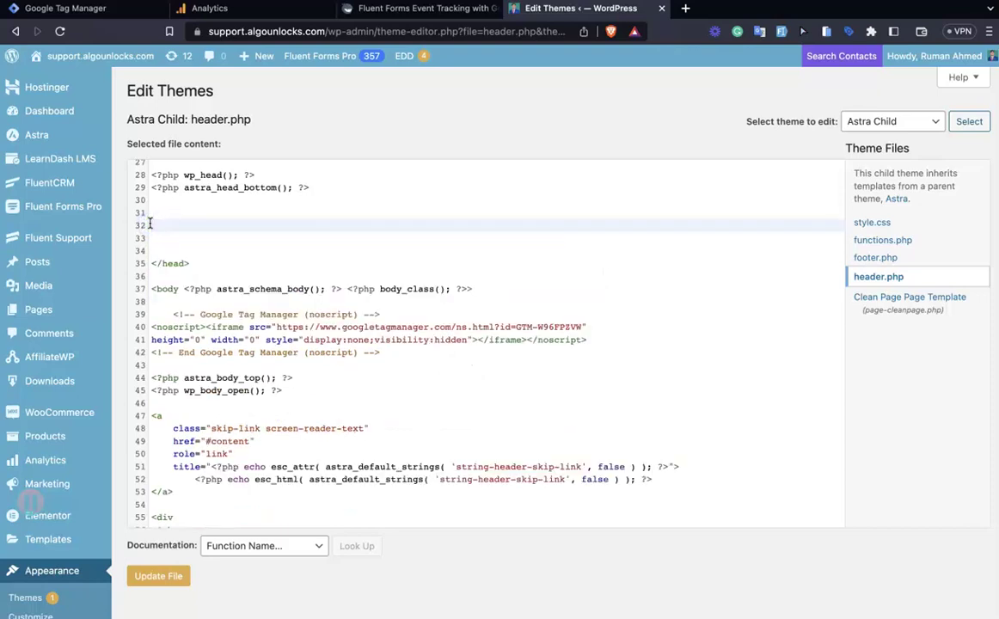
{"action": "key", "text": "ctrl+v"}
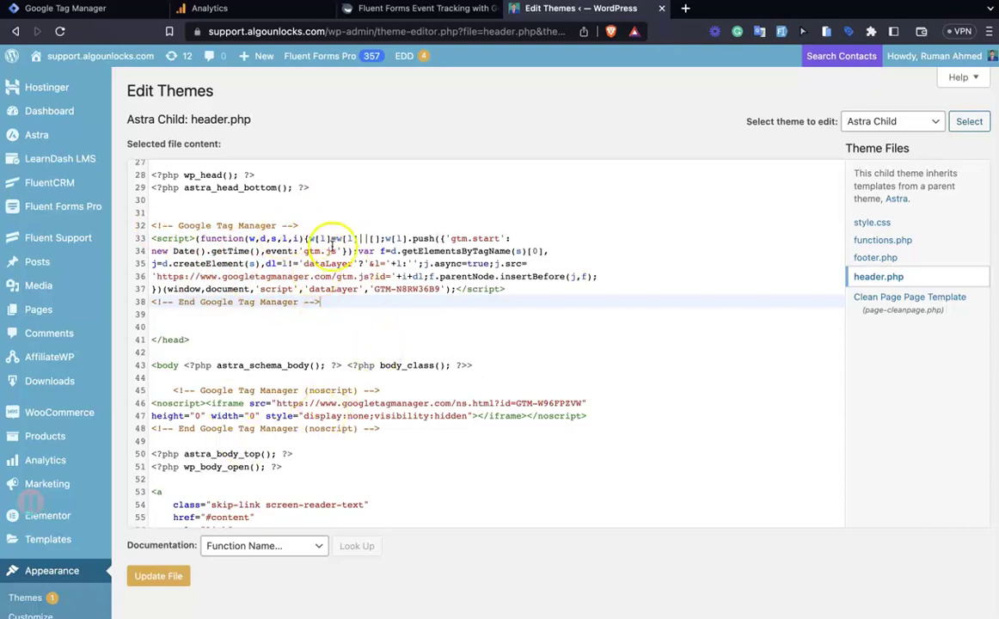
Update header.php with the new head snippet, then copy the noscript body snippet from Tag Manager's install instructions.
{"action": "left_click", "coordinate": [154, 577]}
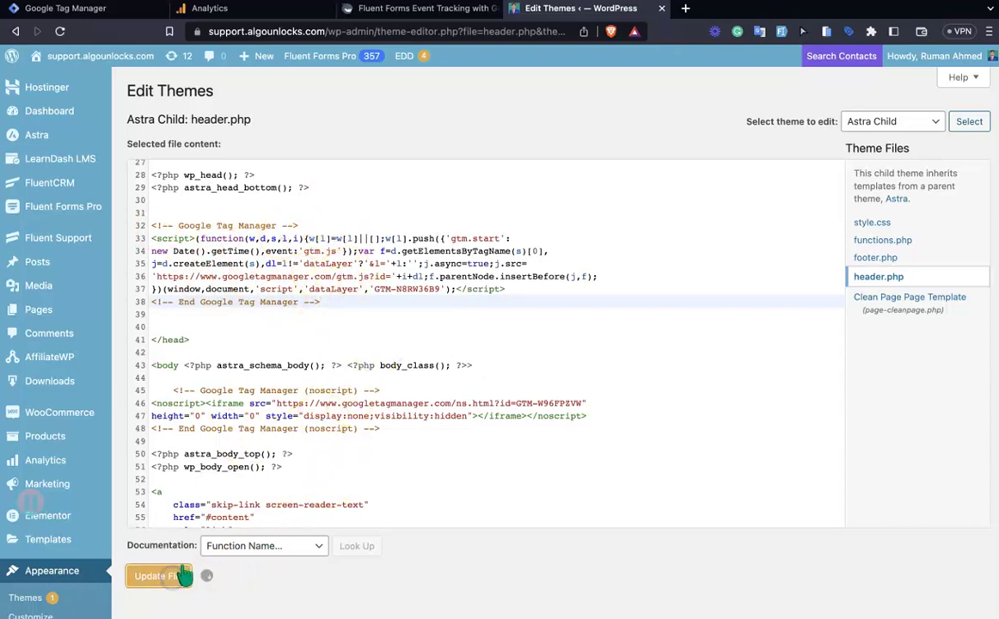
{"action": "left_click", "coordinate": [179, 340]}
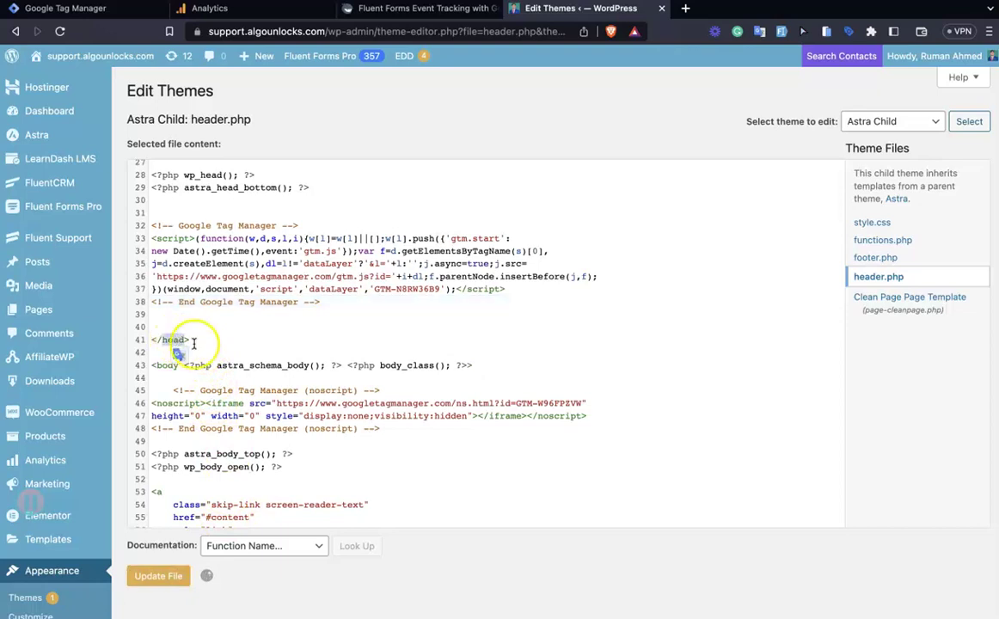
{"action": "left_click", "coordinate": [420, 11]}
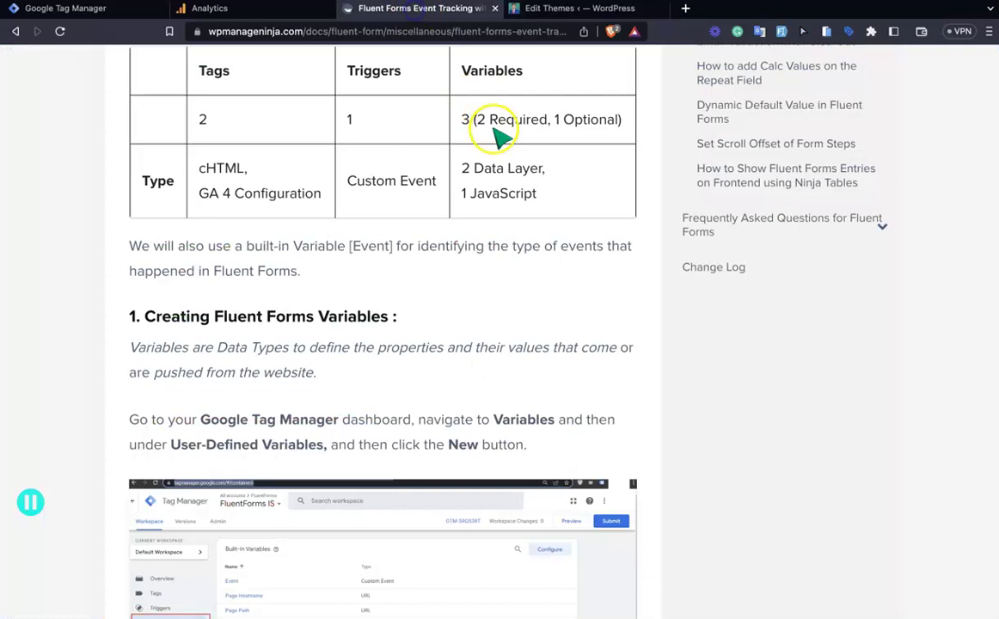
{"action": "left_click", "coordinate": [105, 12]}
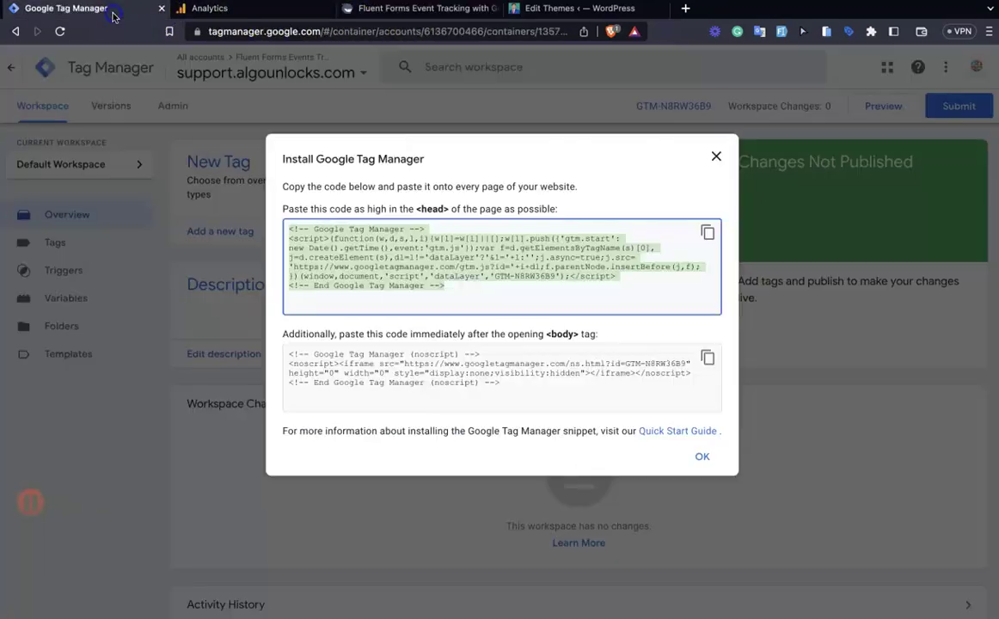
{"action": "left_click", "coordinate": [704, 360]}
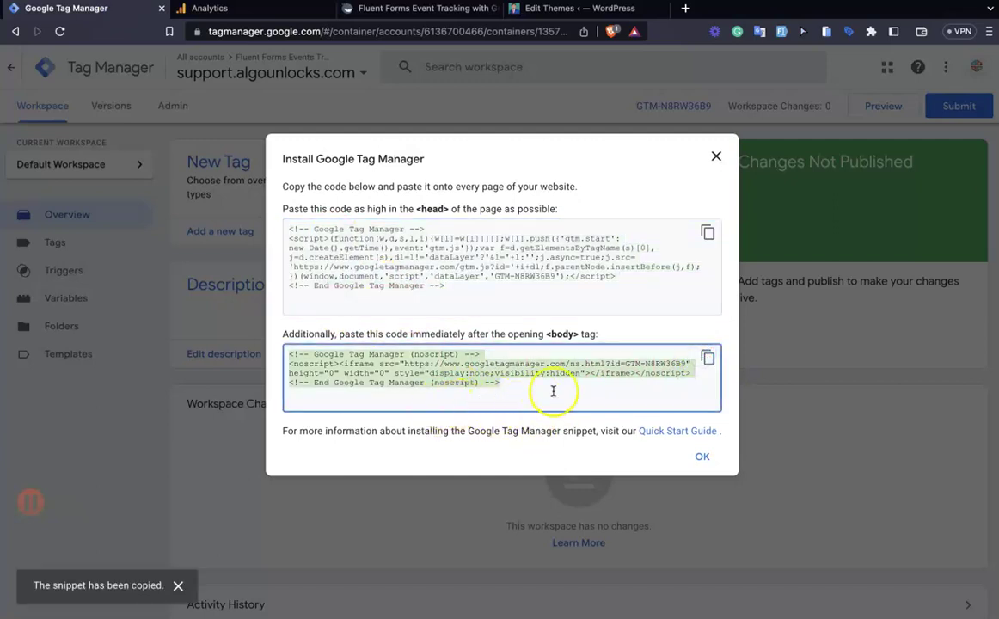
Replace the existing Tag Manager noscript block below the opening body tag in header.php with the copied snippet and update the file.
{"action": "left_click", "coordinate": [551, 8]}
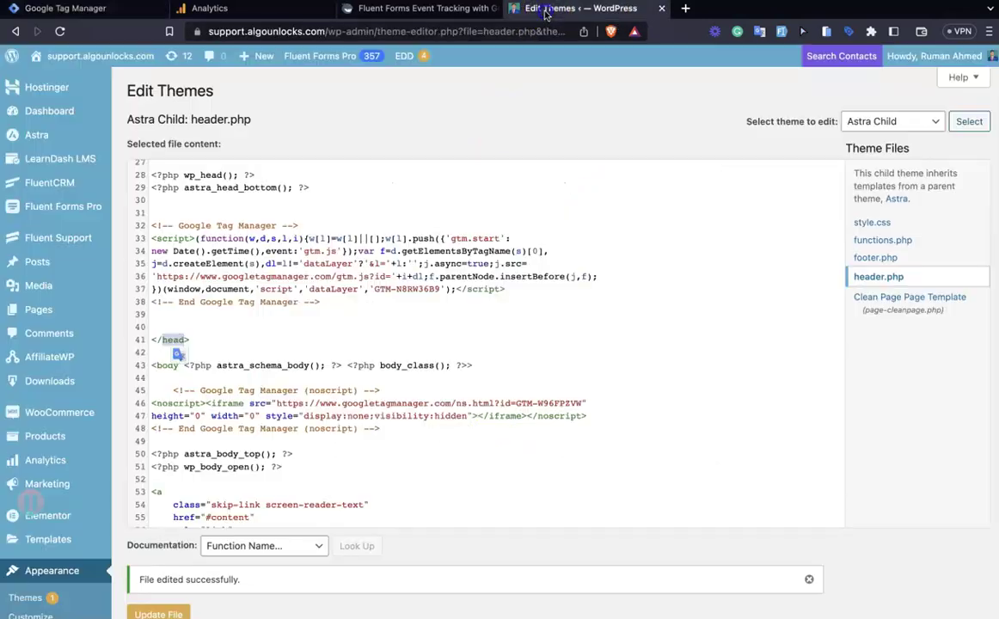
{"action": "left_click", "coordinate": [346, 328]}
{"action": "scroll", "coordinate": [361, 344], "scroll_direction": "down", "scroll_amount": 1}
{"action": "left_click", "coordinate": [398, 373]}
{"action": "left_click_drag", "start_coordinate": [398, 372], "coordinate": [167, 337]}
{"action": "key", "text": "BackSpace"}
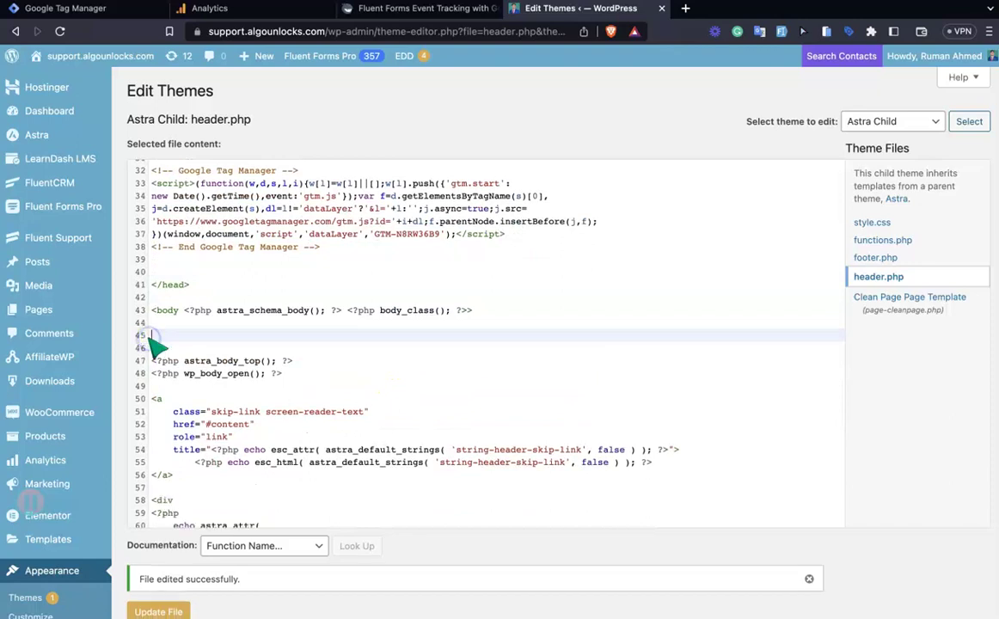
{"action": "key", "text": "ctrl+v"}
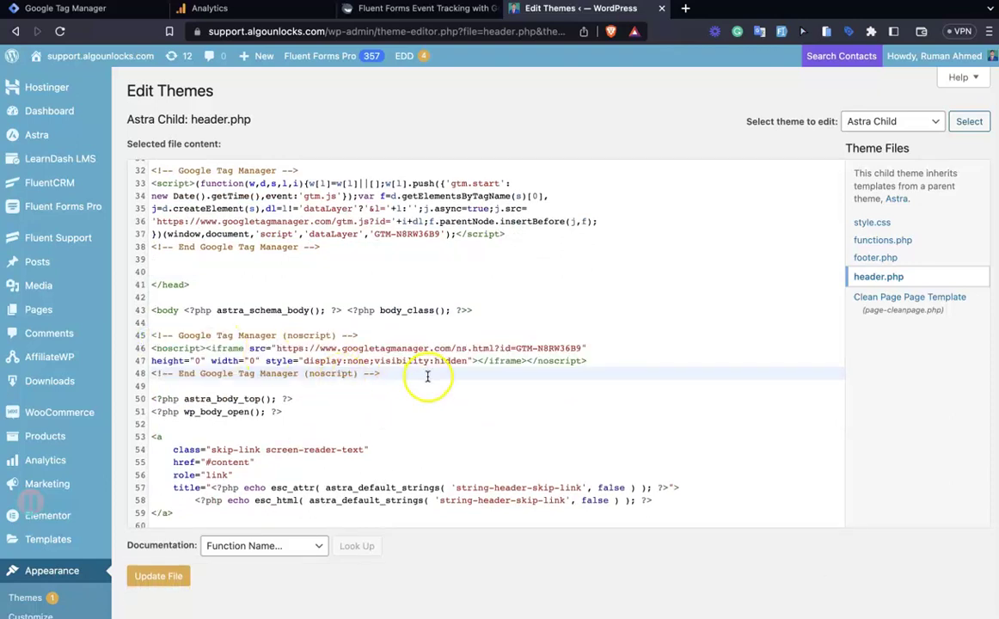
{"action": "left_click", "coordinate": [163, 576]}
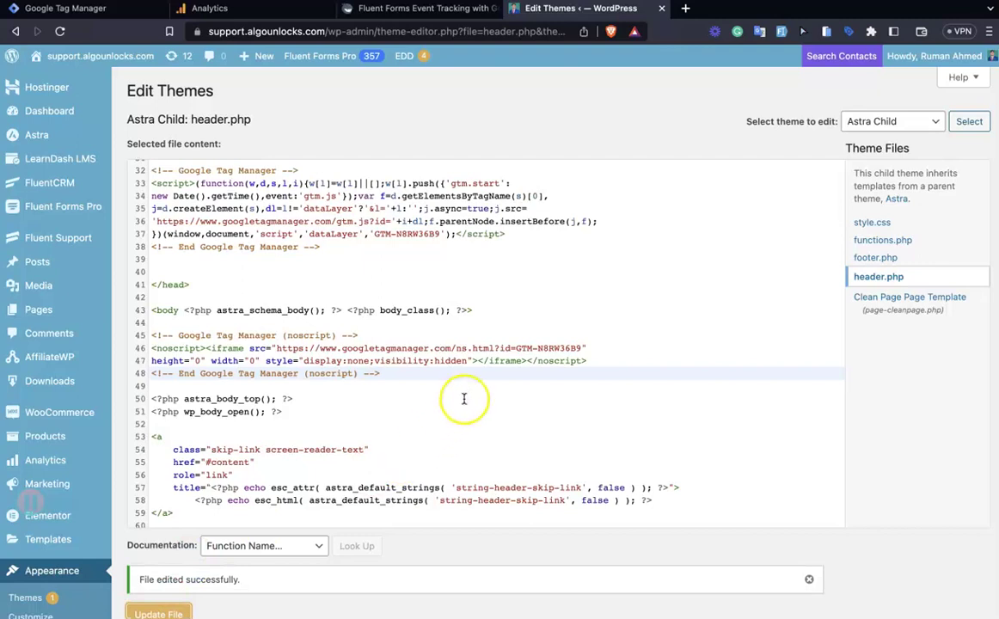
{"action": "left_click_drag", "start_coordinate": [607, 349], "coordinate": [558, 348]}
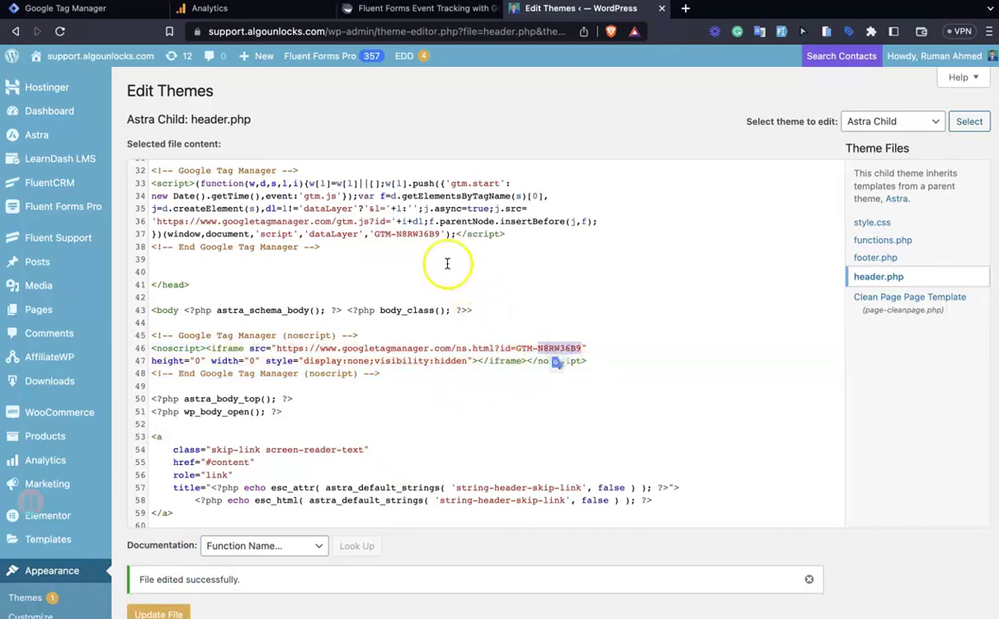
{"action": "left_click", "coordinate": [419, 233]}
{"action": "double_click", "coordinate": [418, 234]}
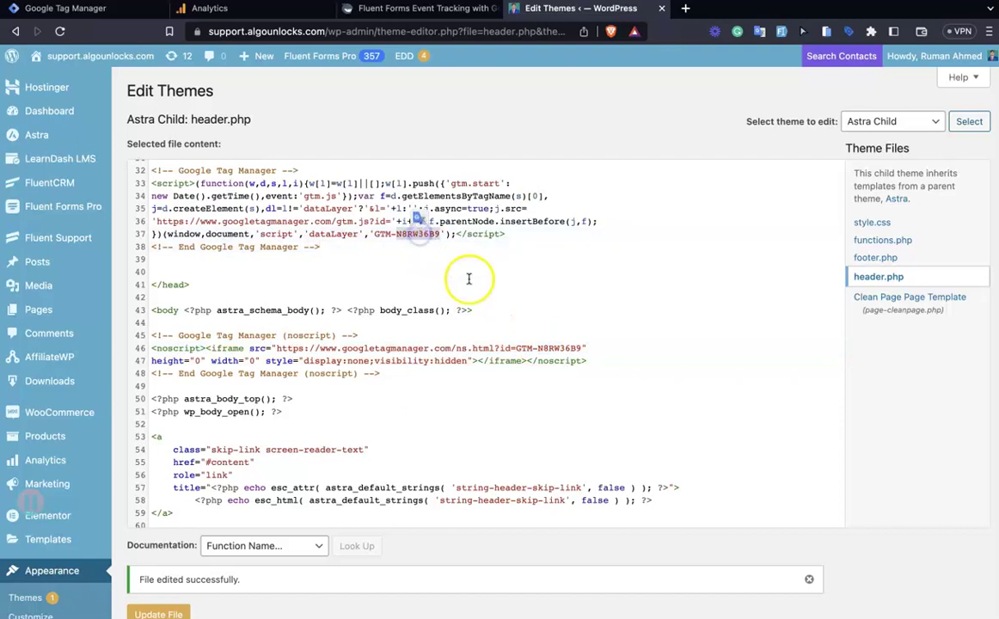
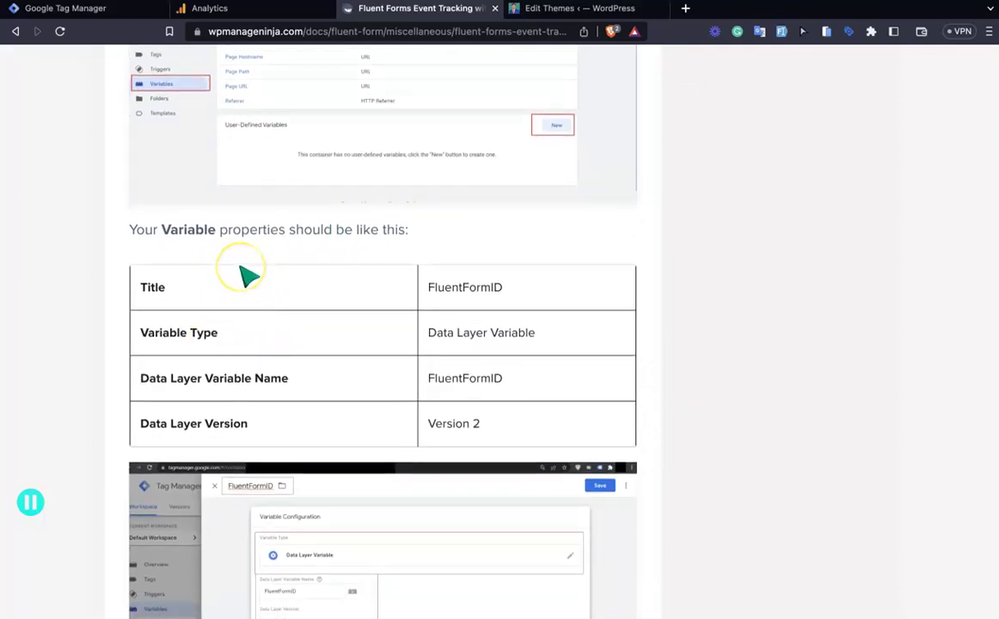
Copy the variable title FluentFormID from the Fluent Forms guide and open the container's Variables page in Tag Manager.
{"action": "scroll", "coordinate": [248, 275], "scroll_direction": "up", "scroll_amount": 1}
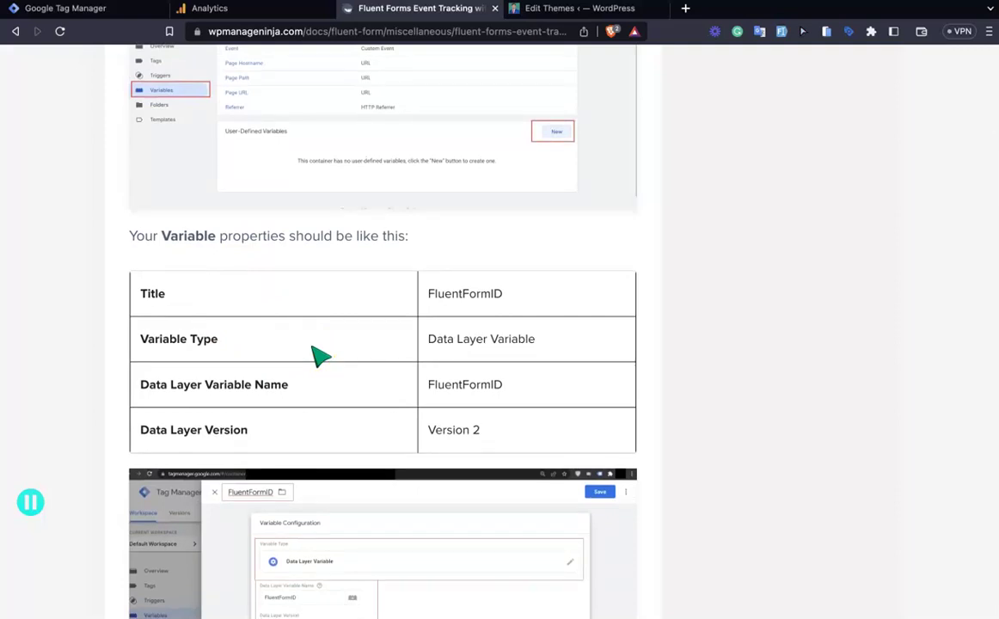
{"action": "scroll", "coordinate": [319, 353], "scroll_direction": "down", "scroll_amount": 2}
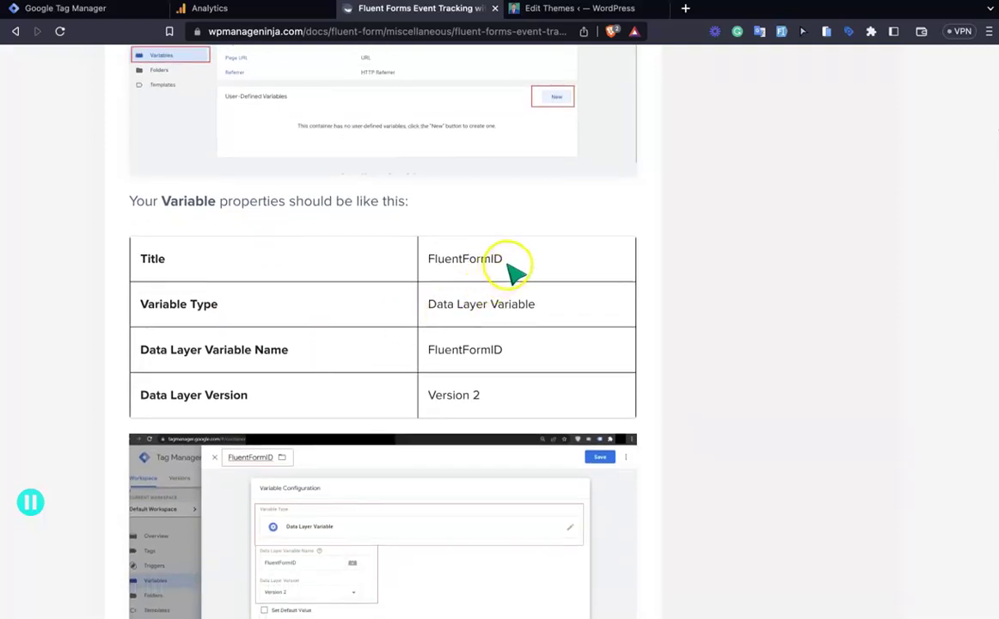
{"action": "left_click_drag", "start_coordinate": [511, 264], "coordinate": [418, 263]}
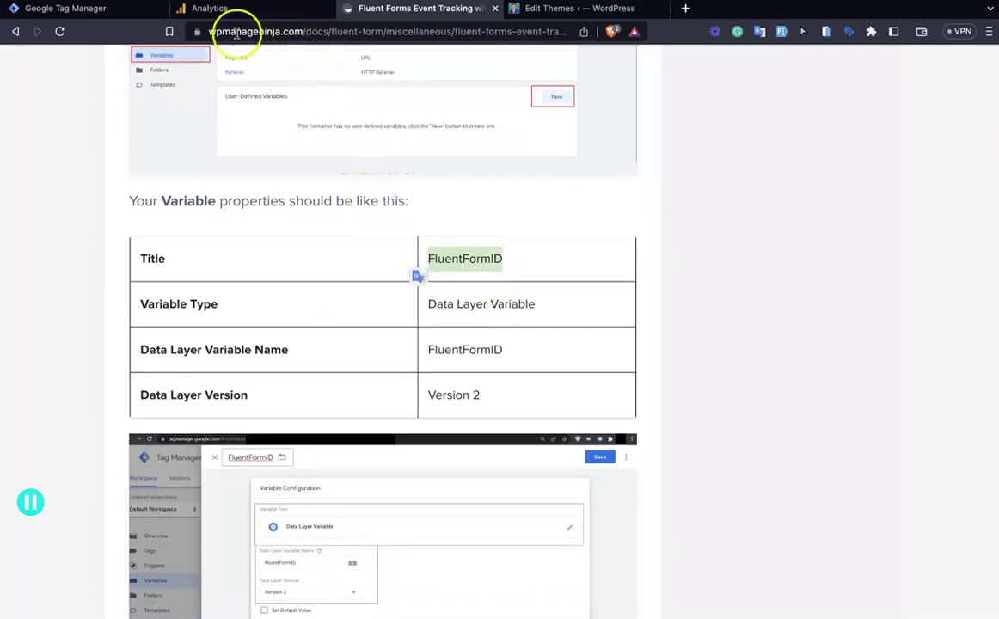
{"action": "left_click", "coordinate": [99, 10]}
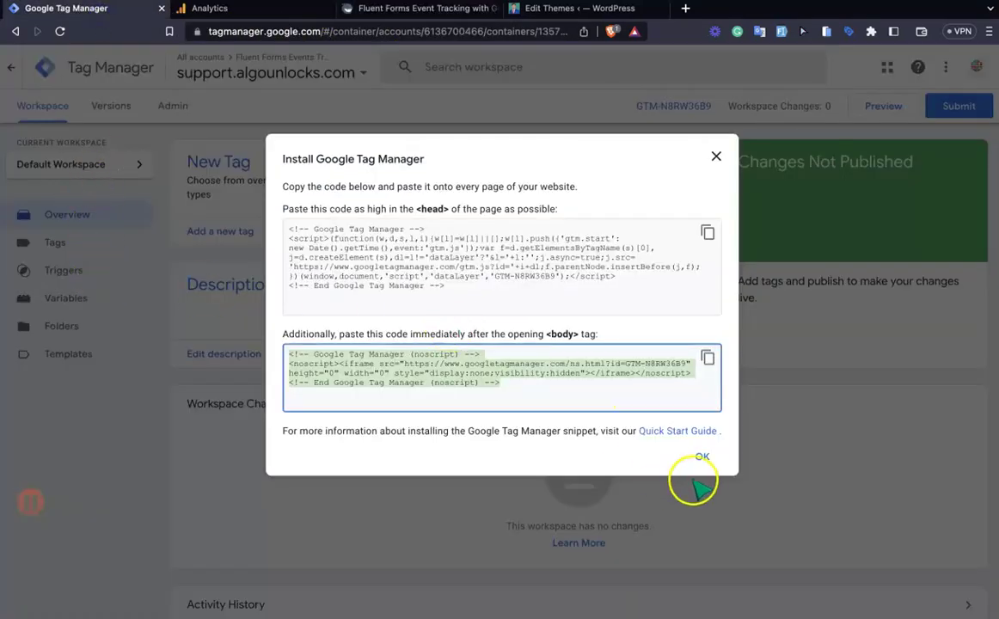
{"action": "left_click", "coordinate": [702, 457]}
{"action": "left_click", "coordinate": [104, 311]}
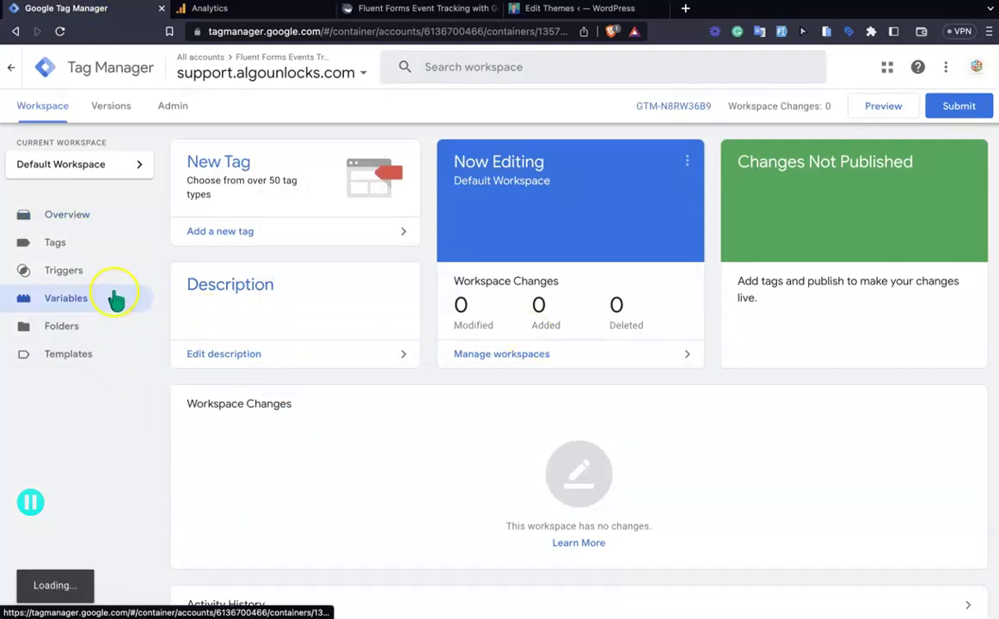
{"action": "left_click", "coordinate": [116, 298]}
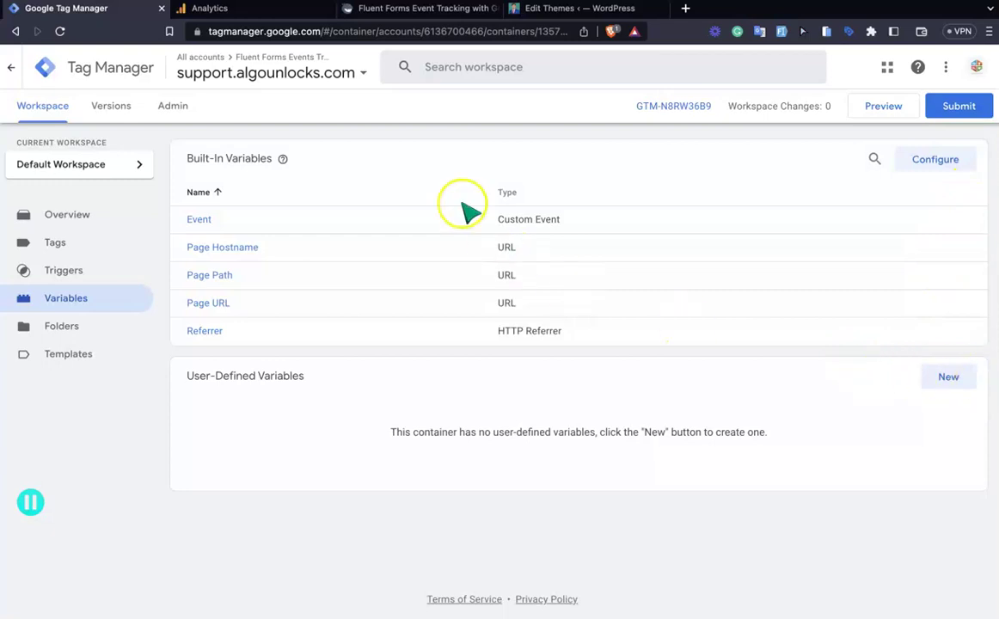
Check the variable properties in the guide and create a new user-defined variable titled FluentFormID.
{"action": "left_click", "coordinate": [387, 9]}
{"action": "scroll", "coordinate": [389, 496], "scroll_direction": "down", "scroll_amount": 2}
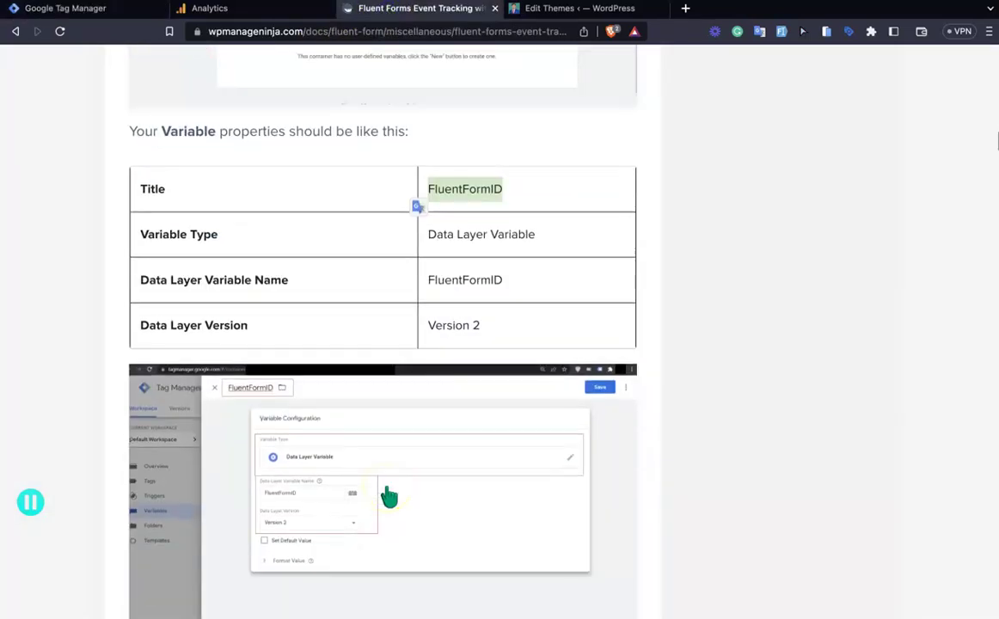
{"action": "scroll", "coordinate": [391, 496], "scroll_direction": "up", "scroll_amount": 4}
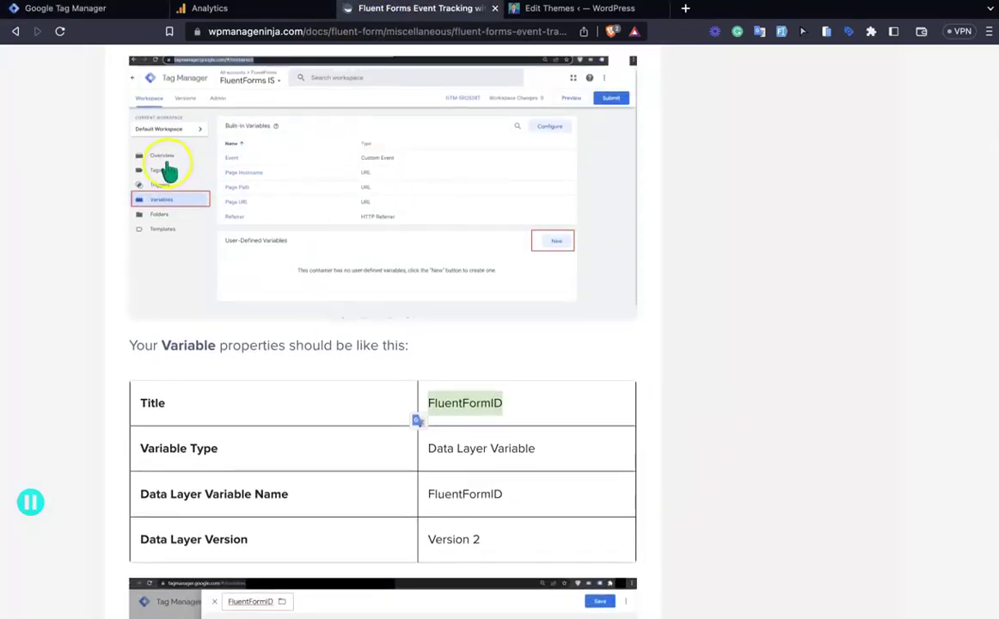
{"action": "scroll", "coordinate": [997, 146], "scroll_direction": "down", "scroll_amount": 4}
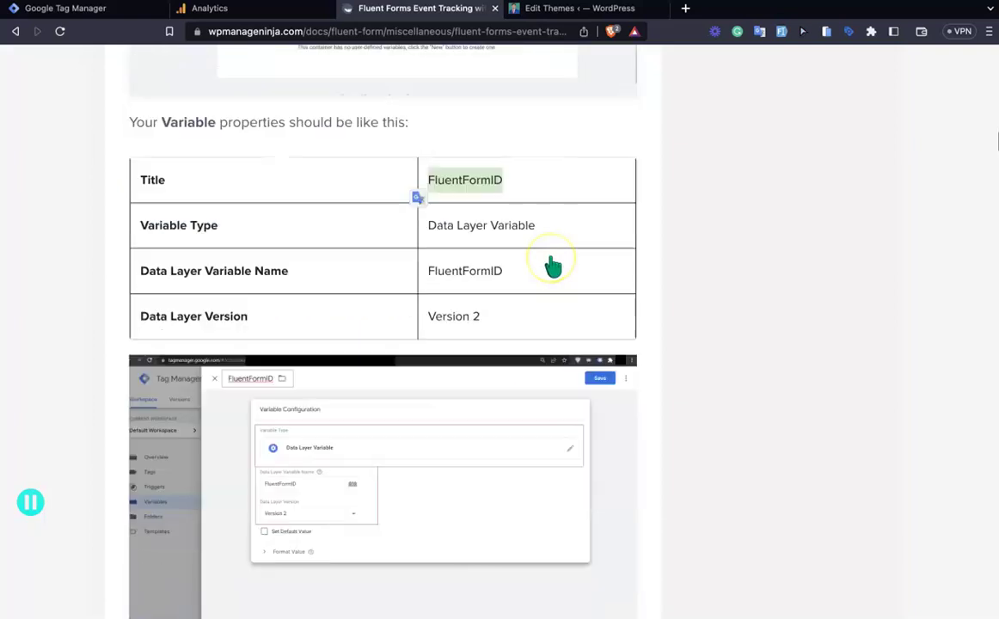
{"action": "left_click", "coordinate": [129, 8]}
{"action": "left_click", "coordinate": [941, 379]}
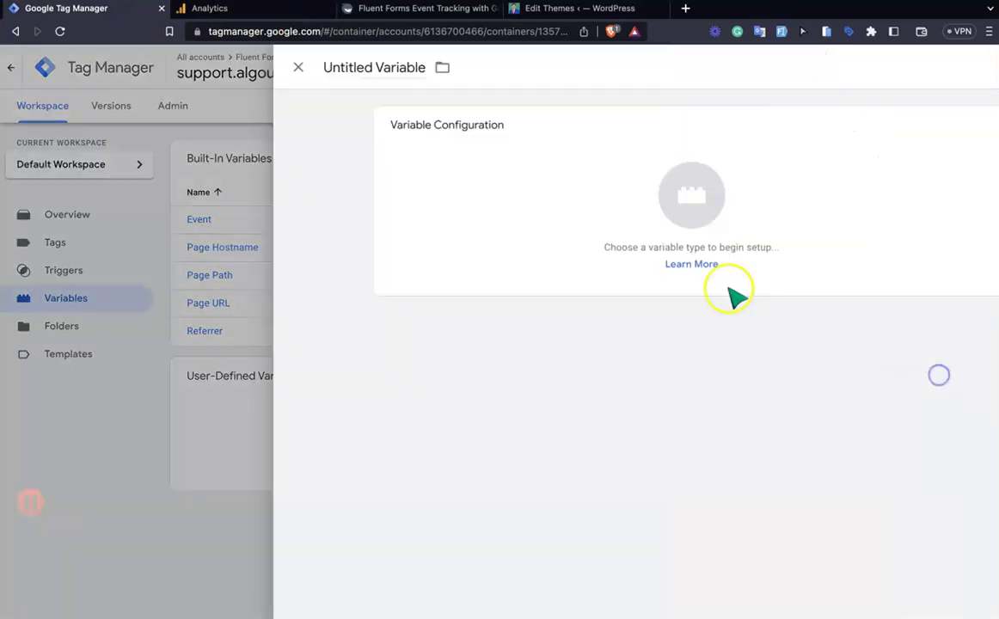
{"action": "left_click", "coordinate": [292, 72]}
{"action": "type", "text": "FluentFormID"}
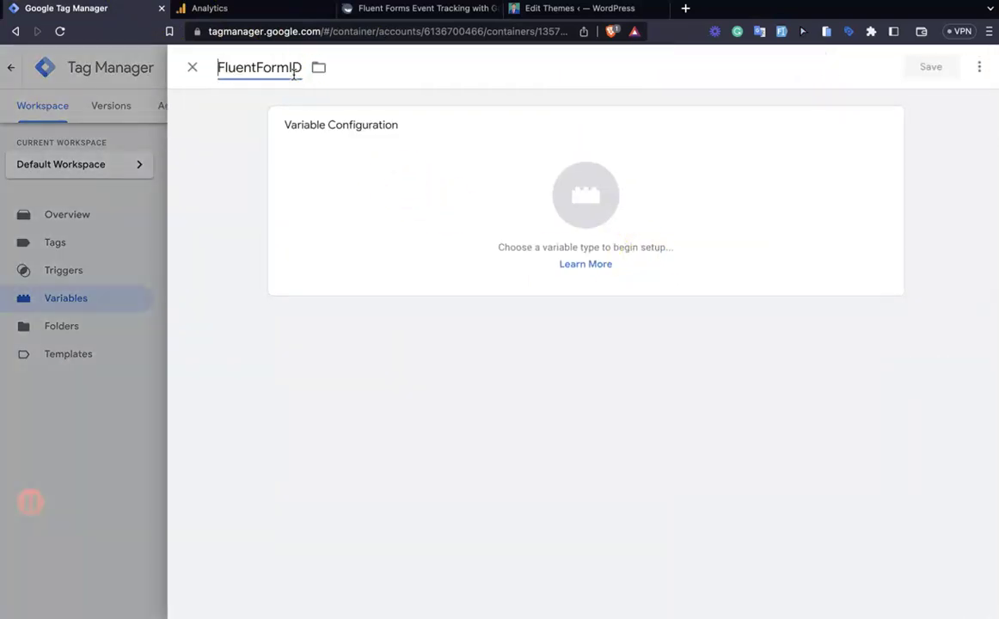
Set the FluentFormID variable's type to Data Layer Variable, as specified in the guide.
{"action": "left_click", "coordinate": [402, 15]}
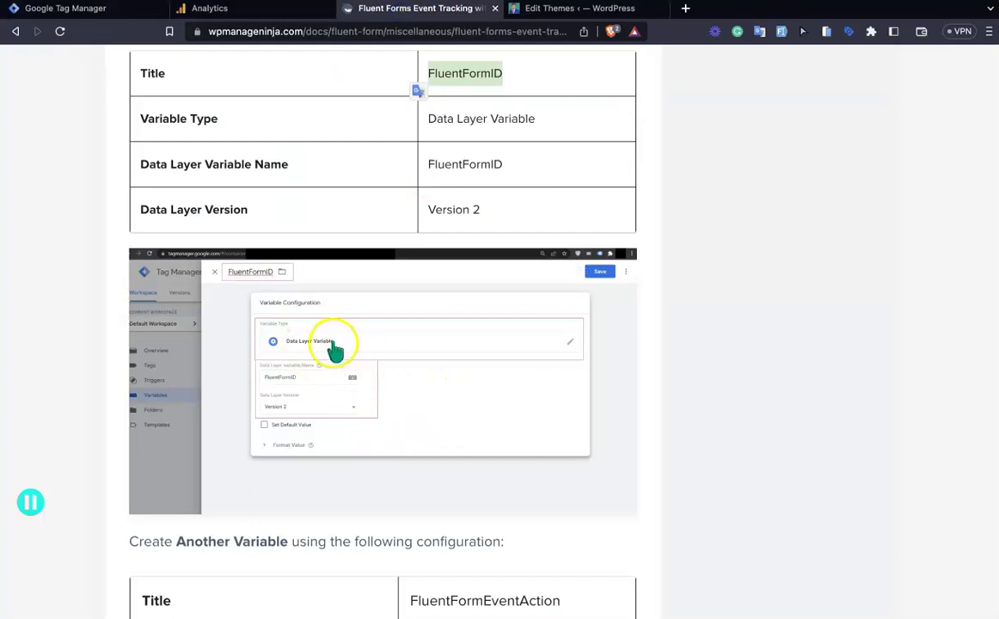
{"action": "left_click", "coordinate": [77, 10]}
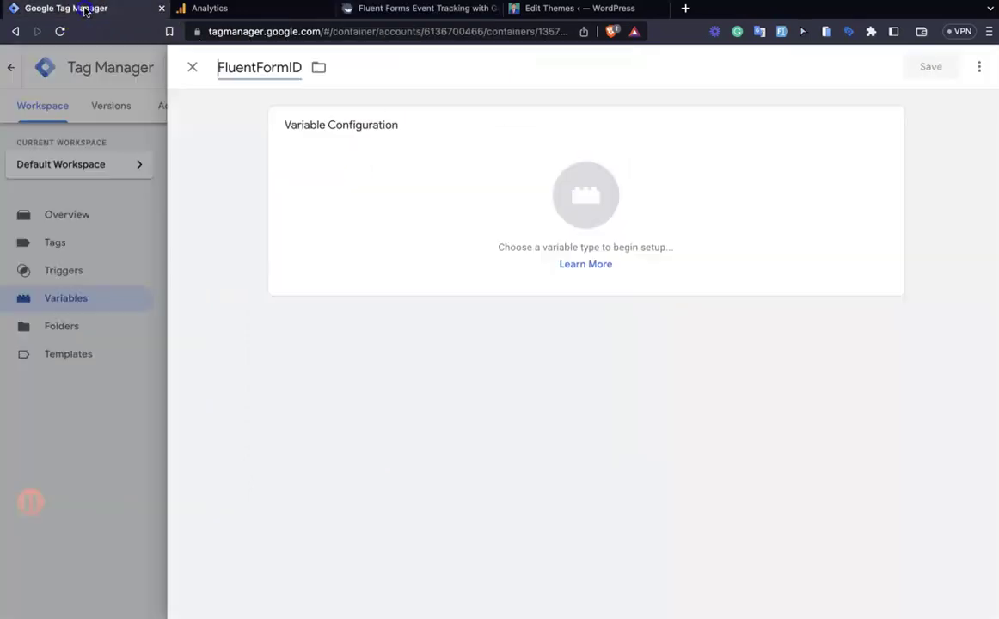
{"action": "left_click", "coordinate": [531, 249]}
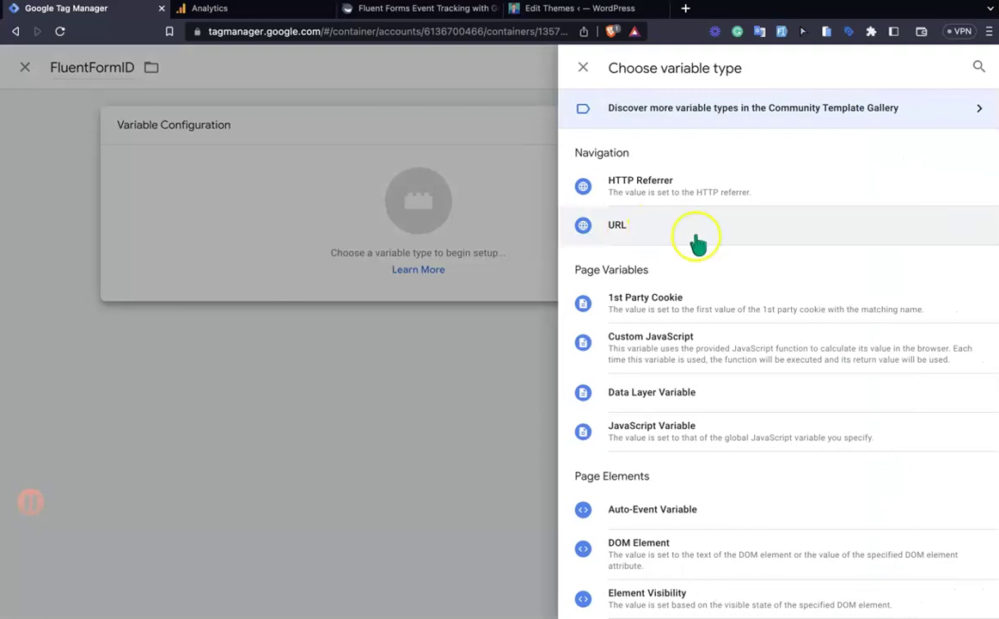
{"action": "left_click", "coordinate": [687, 395]}
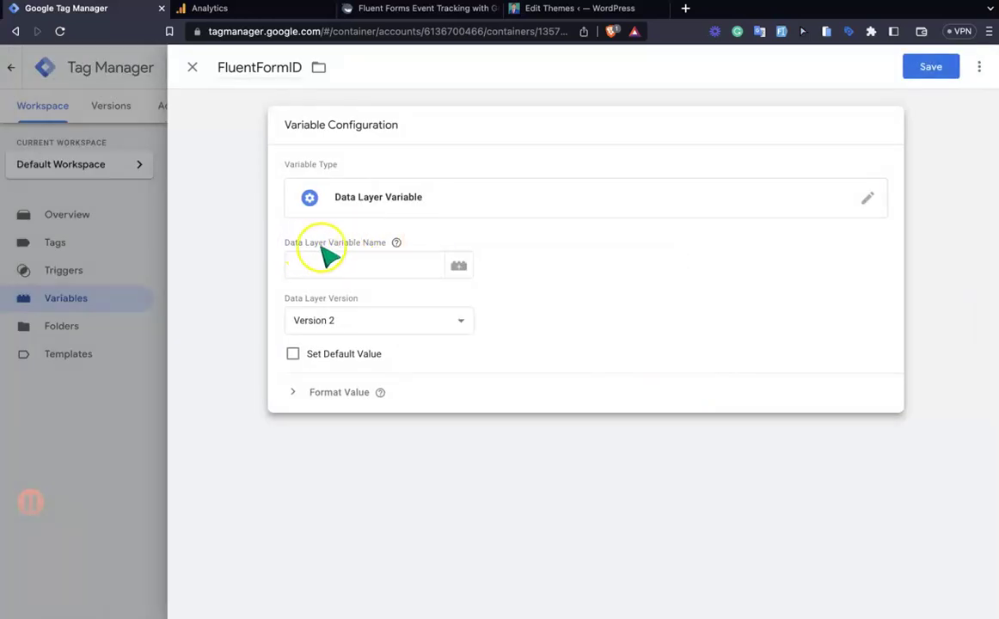
Copy FluentFormID from the guide into the Data Layer Variable Name and check the Data Layer Version against the guide.
{"action": "left_click", "coordinate": [408, 10]}
{"action": "scroll", "coordinate": [416, 282], "scroll_direction": "up", "scroll_amount": 1}
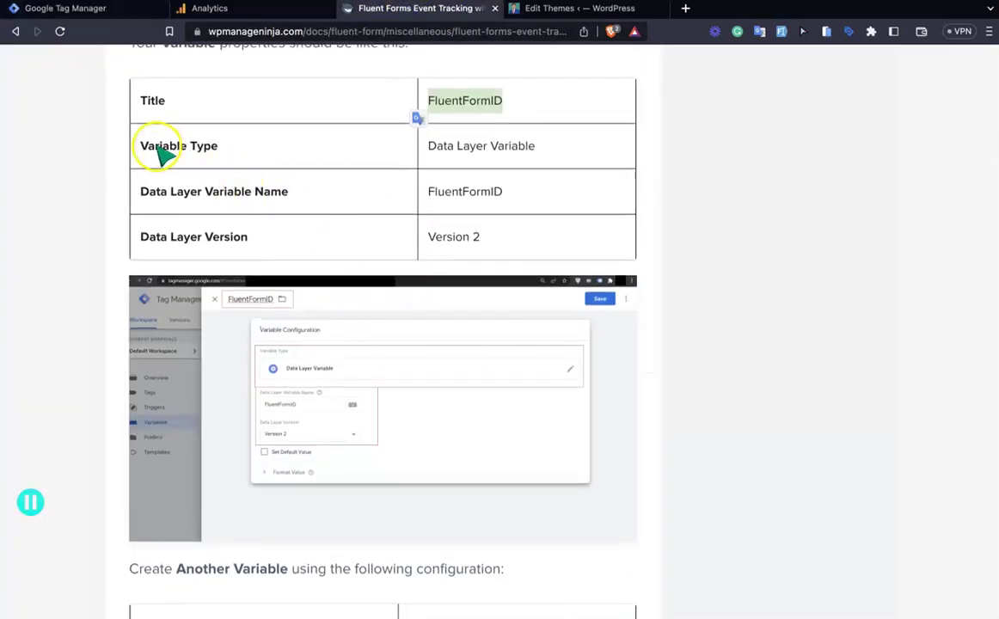
{"action": "left_click_drag", "start_coordinate": [507, 194], "coordinate": [451, 194]}
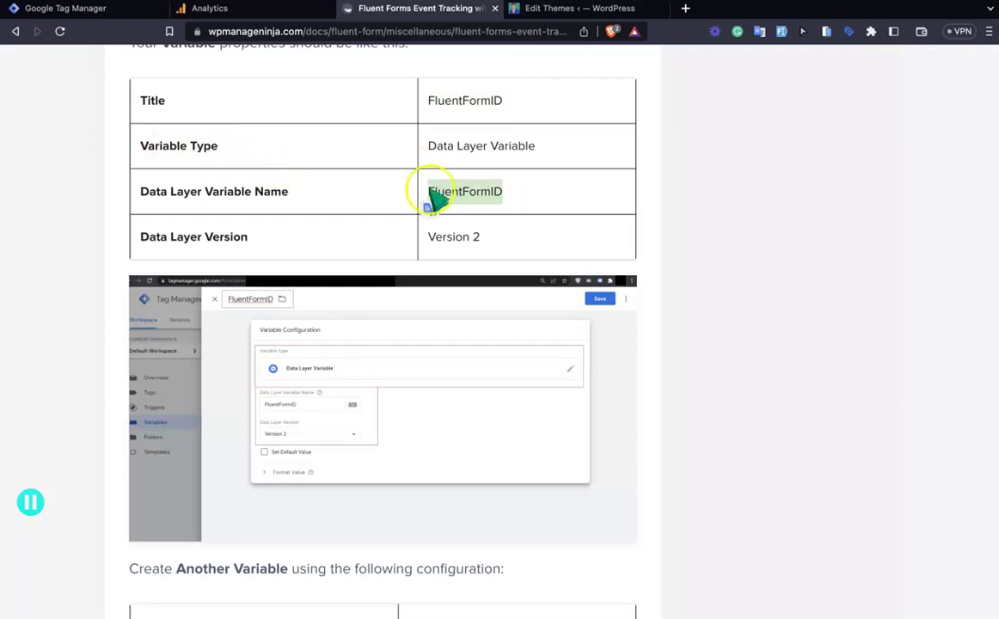
{"action": "left_click", "coordinate": [102, 11]}
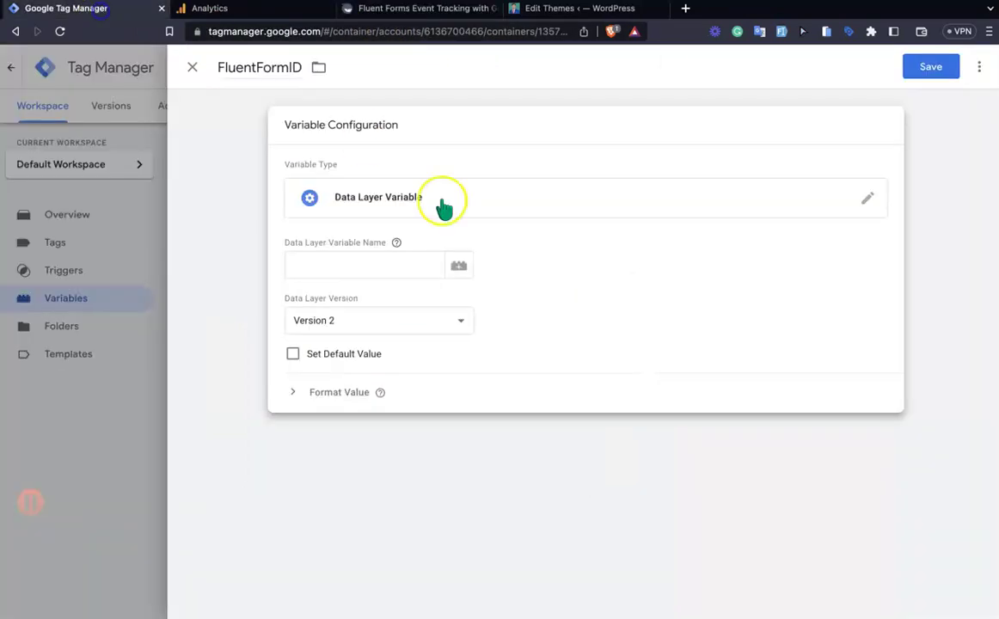
{"action": "left_click", "coordinate": [355, 270]}
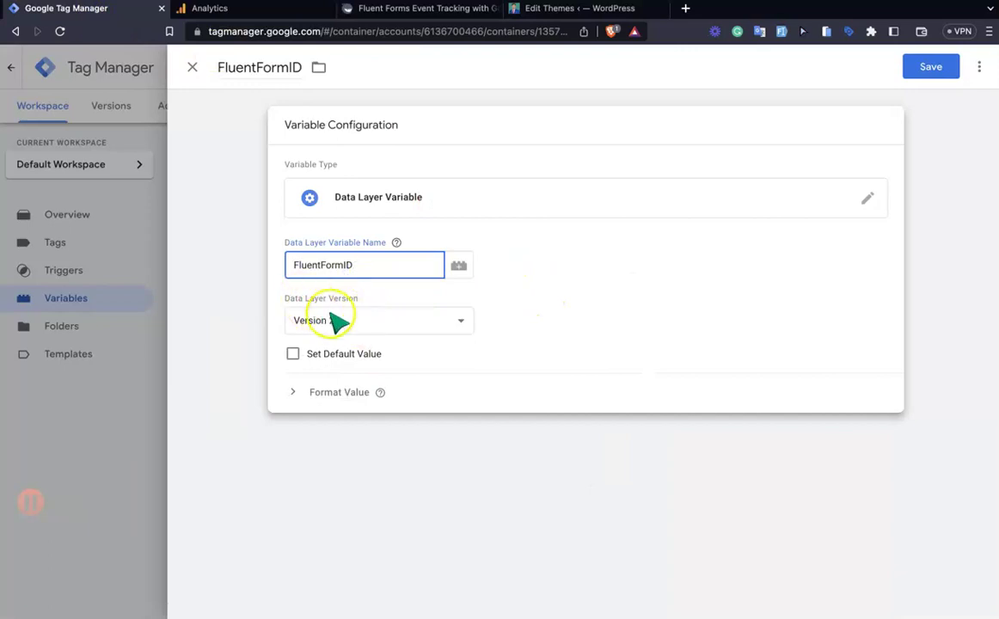
{"action": "left_click", "coordinate": [441, 8]}
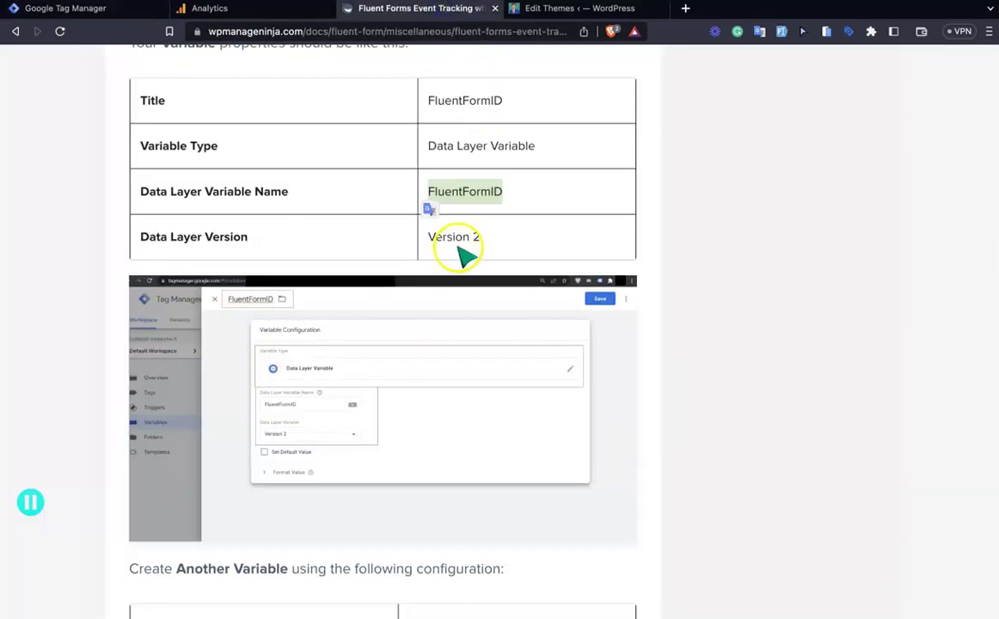
{"action": "scroll", "coordinate": [464, 200], "scroll_direction": "down", "scroll_amount": 3}
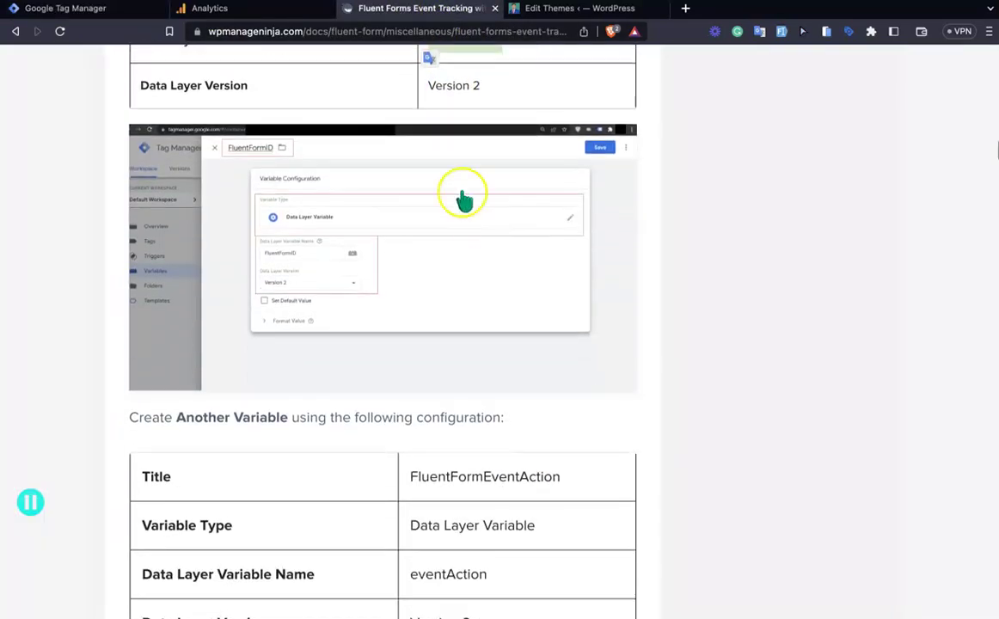
{"action": "left_click", "coordinate": [84, 7]}
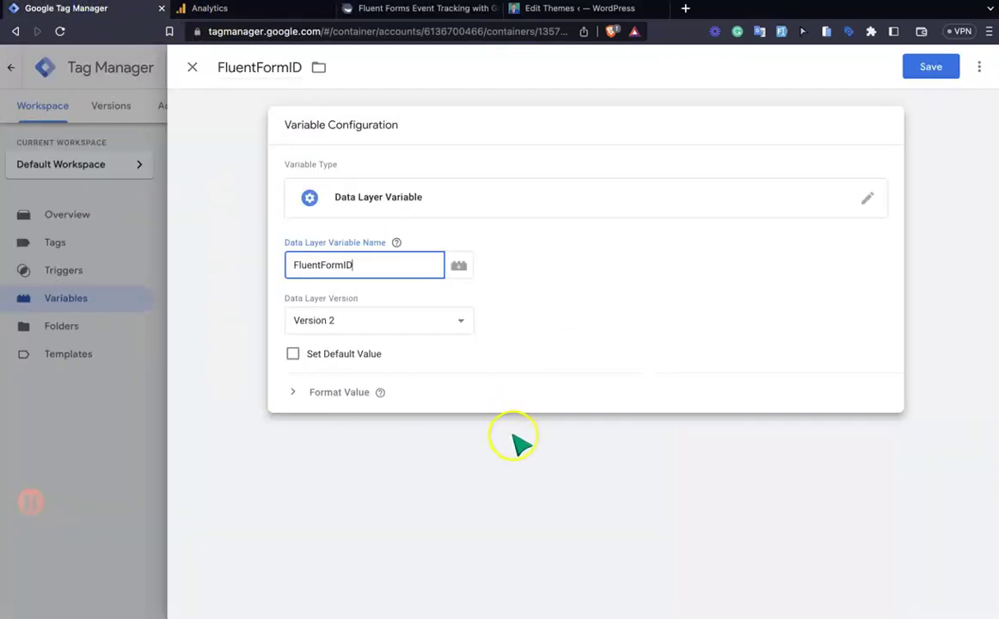
{"action": "left_click", "coordinate": [626, 249]}
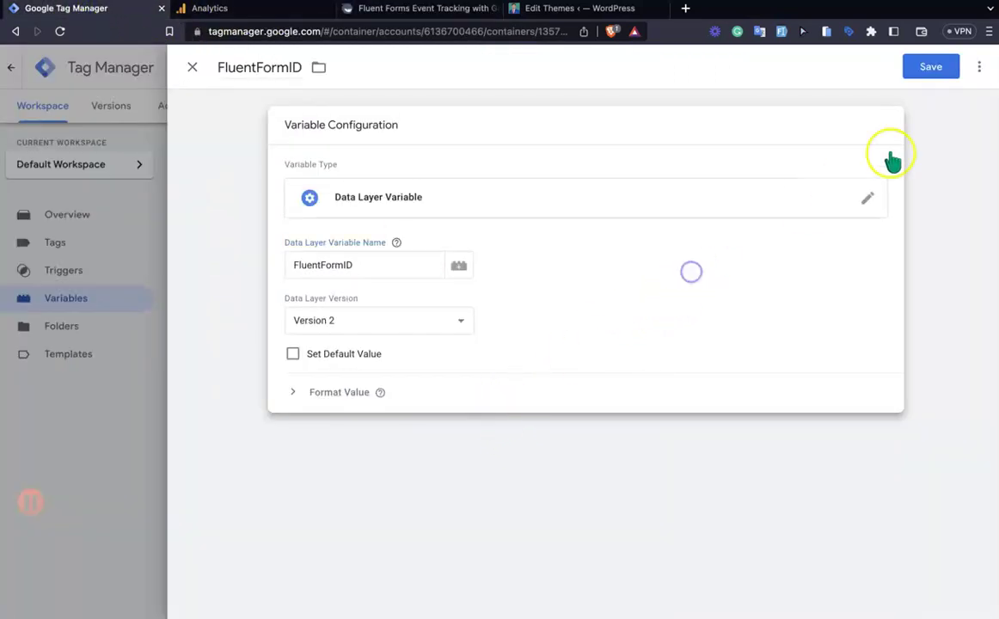
Save the FluentFormID variable and copy the next variable title, FluentFormEventAction, from the Fluent Forms guide.
{"action": "left_click", "coordinate": [943, 69]}
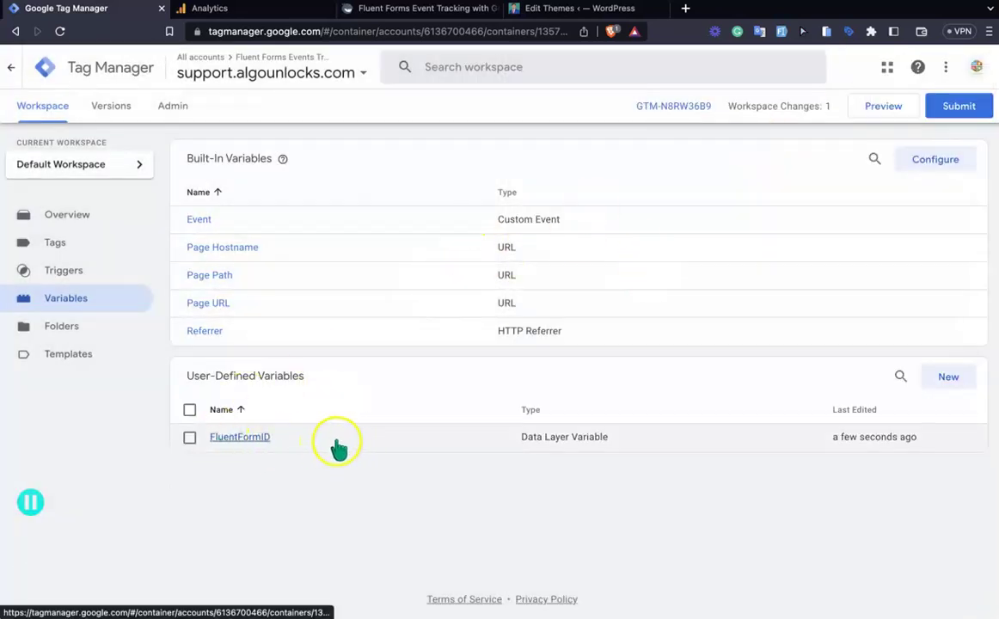
{"action": "left_click", "coordinate": [433, 9]}
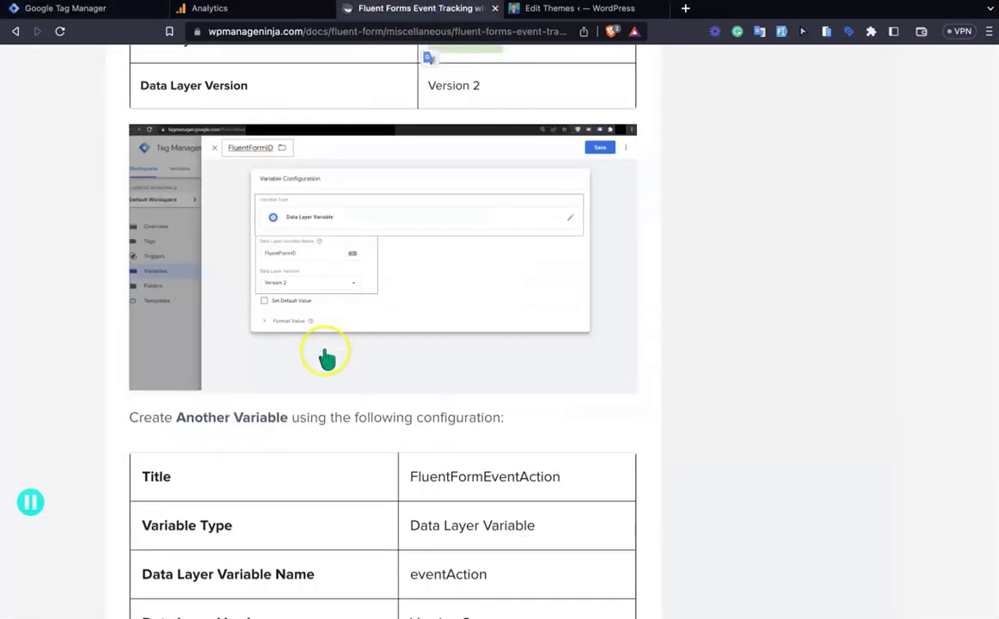
{"action": "scroll", "coordinate": [327, 357], "scroll_direction": "down", "scroll_amount": 4}
{"action": "scroll", "coordinate": [275, 322], "scroll_direction": "down", "scroll_amount": 1}
{"action": "scroll", "coordinate": [275, 322], "scroll_direction": "down", "scroll_amount": 2}
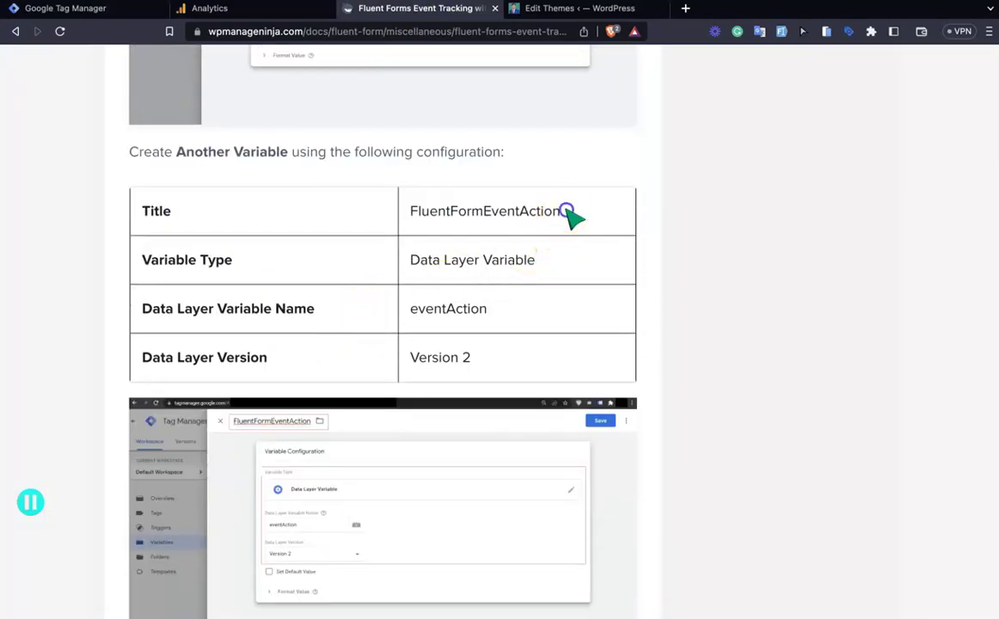
{"action": "left_click_drag", "start_coordinate": [568, 211], "coordinate": [442, 215]}
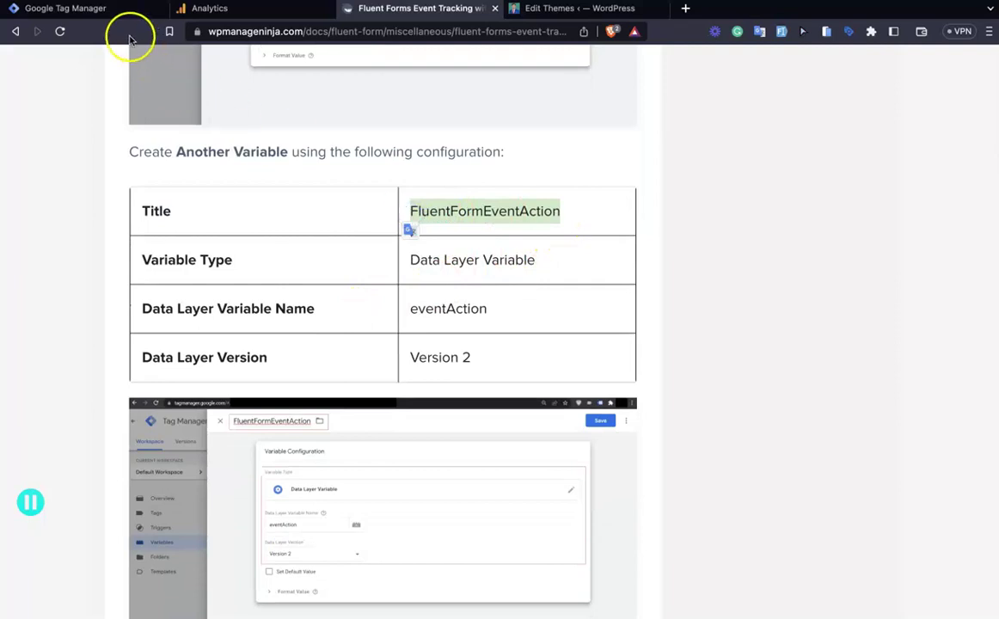
Create a new user-defined variable in Tag Manager titled FluentFormEventAction, with Data Layer Variable as its type.
{"action": "left_click", "coordinate": [78, 8]}
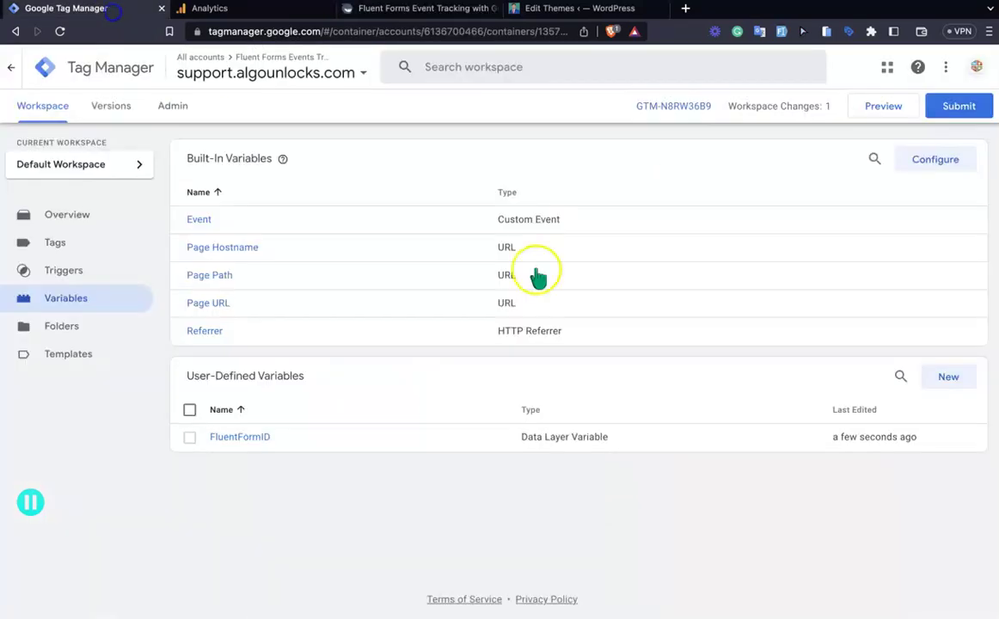
{"action": "left_click", "coordinate": [943, 377]}
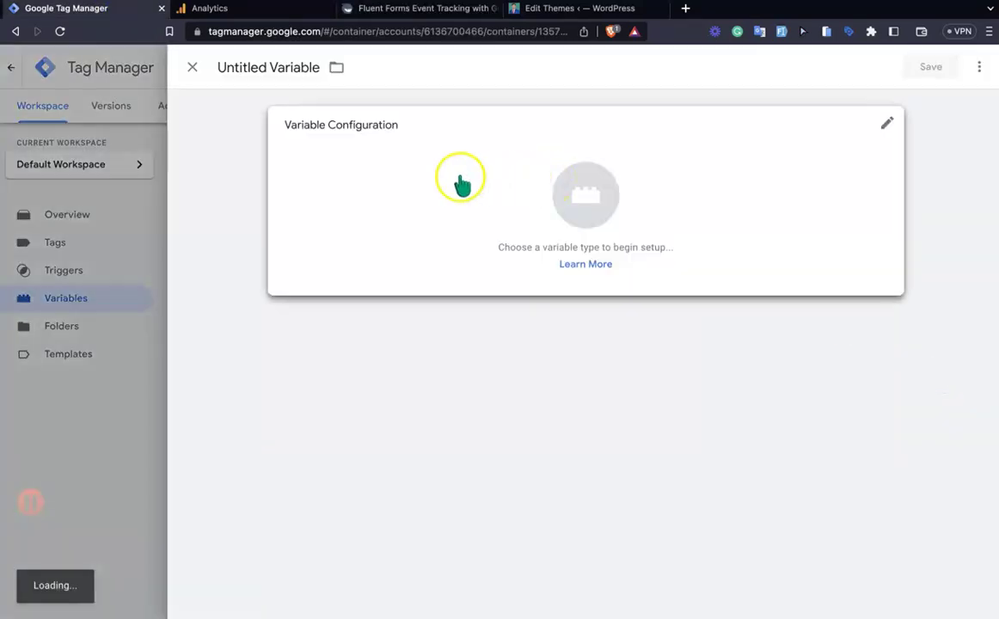
{"action": "left_click", "coordinate": [286, 67]}
{"action": "type", "text": "FluentFormEventAction"}
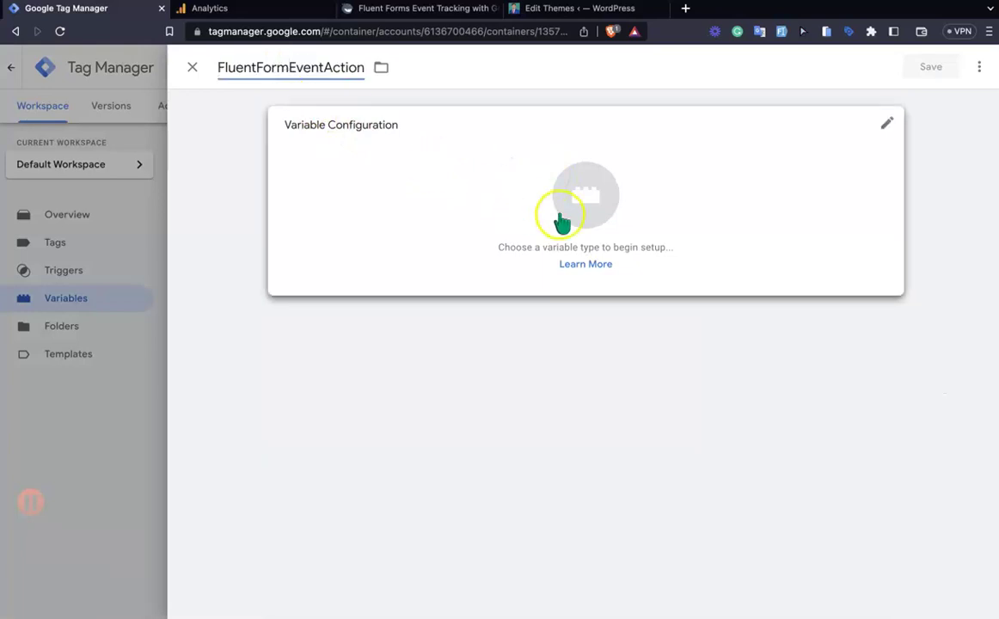
{"action": "left_click", "coordinate": [560, 215]}
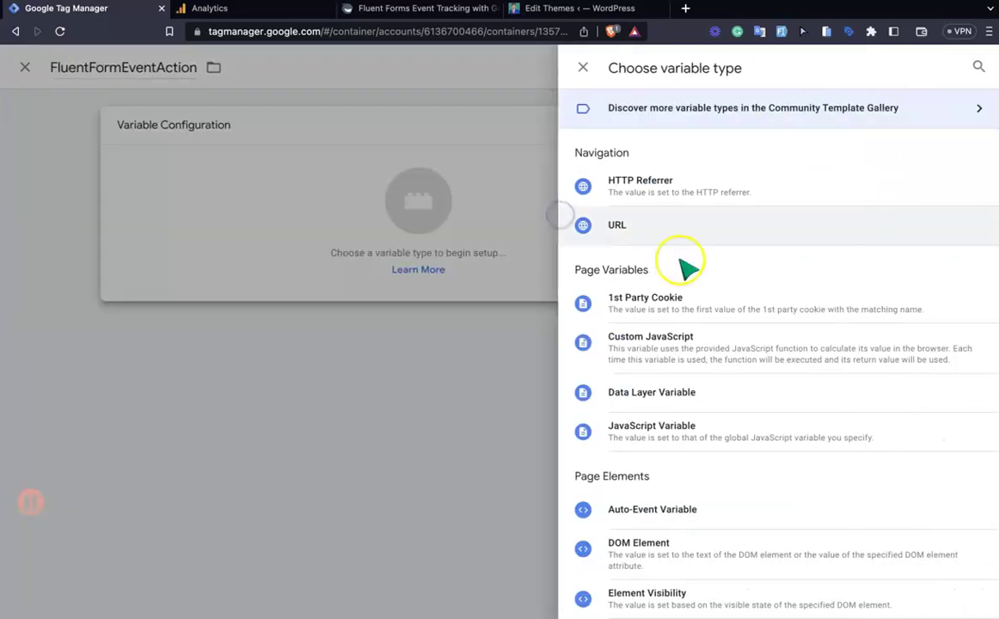
{"action": "left_click", "coordinate": [712, 395]}
Copy eventAction from the guide into the Data Layer Variable Name and save the FluentFormEventAction variable.
{"action": "left_click", "coordinate": [401, 9]}
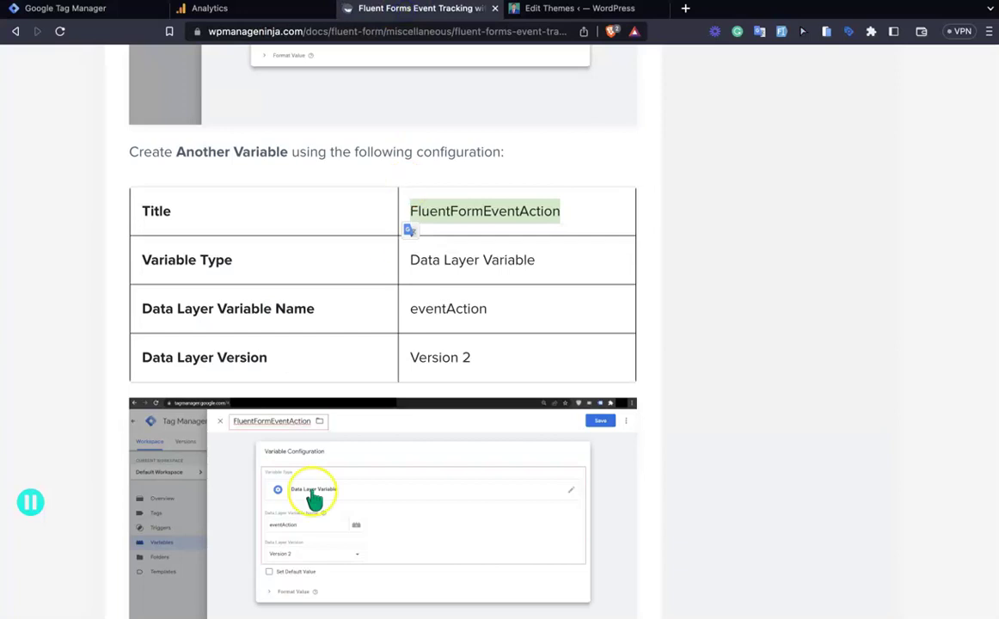
{"action": "scroll", "coordinate": [314, 500], "scroll_direction": "down", "scroll_amount": 1}
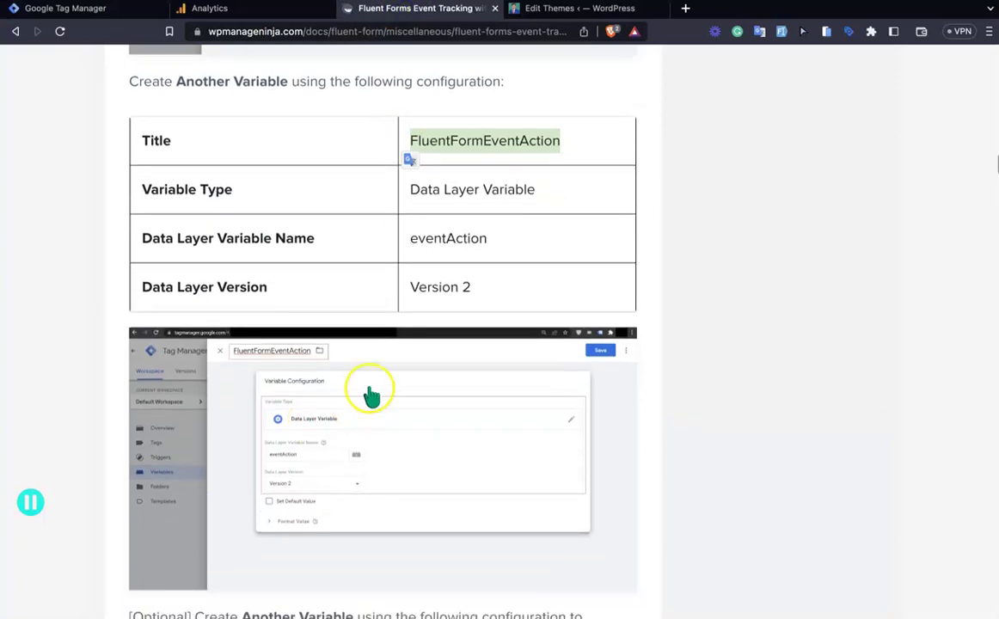
{"action": "left_click_drag", "start_coordinate": [507, 239], "coordinate": [437, 241]}
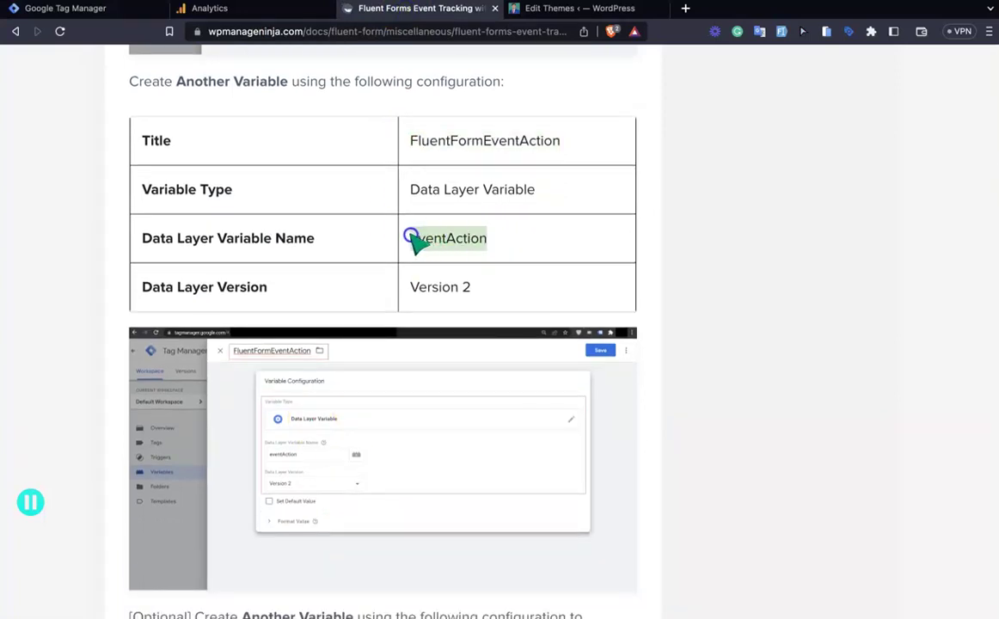
{"action": "scroll", "coordinate": [418, 245], "scroll_direction": "down", "scroll_amount": 2}
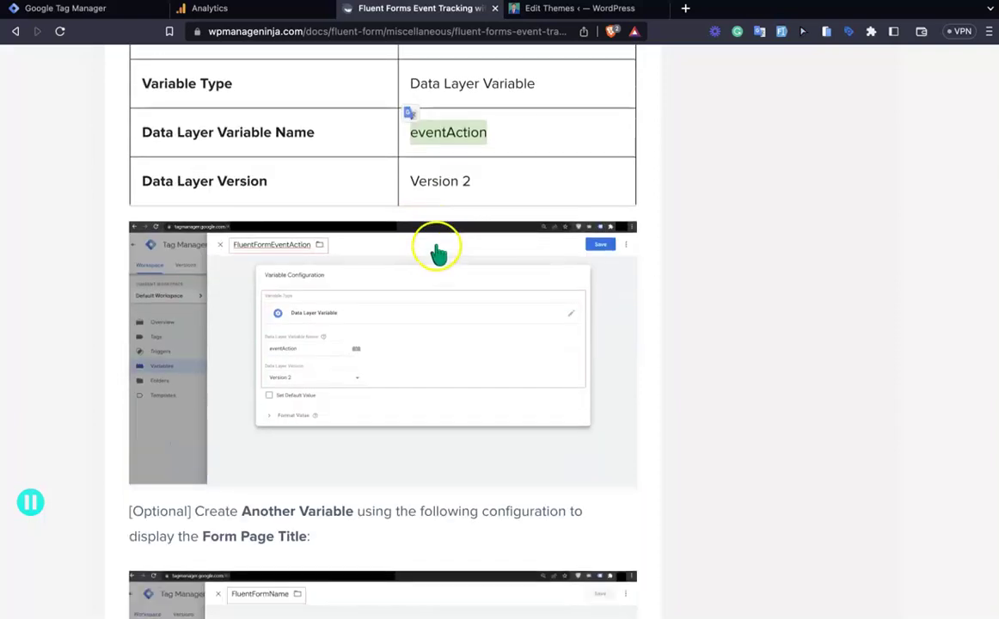
{"action": "left_click", "coordinate": [112, 11]}
{"action": "left_click", "coordinate": [388, 266]}
{"action": "type", "text": "eventAction"}
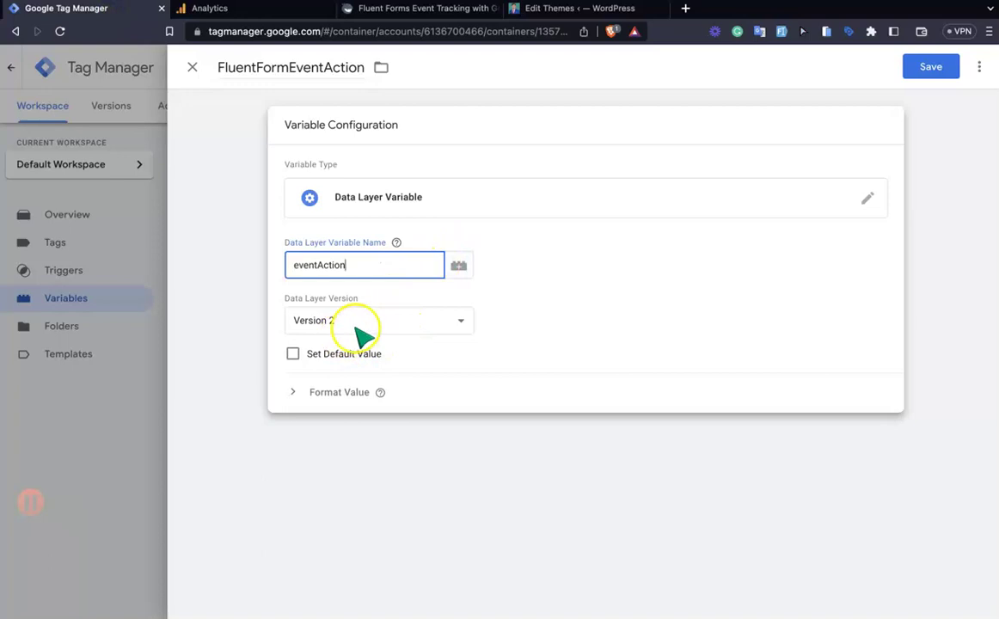
{"action": "left_click", "coordinate": [931, 74]}
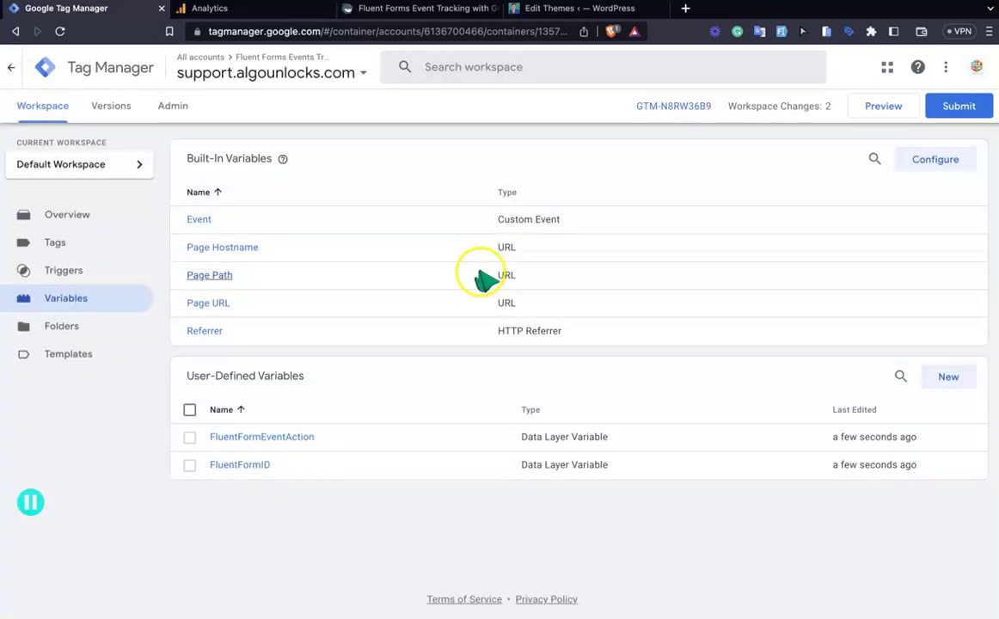
Examine the guide's optional Form Page Title variable and the overview table of required tags, triggers and variable types.
{"action": "left_click", "coordinate": [416, 10]}
{"action": "scroll", "coordinate": [409, 387], "scroll_direction": "down", "scroll_amount": 3}
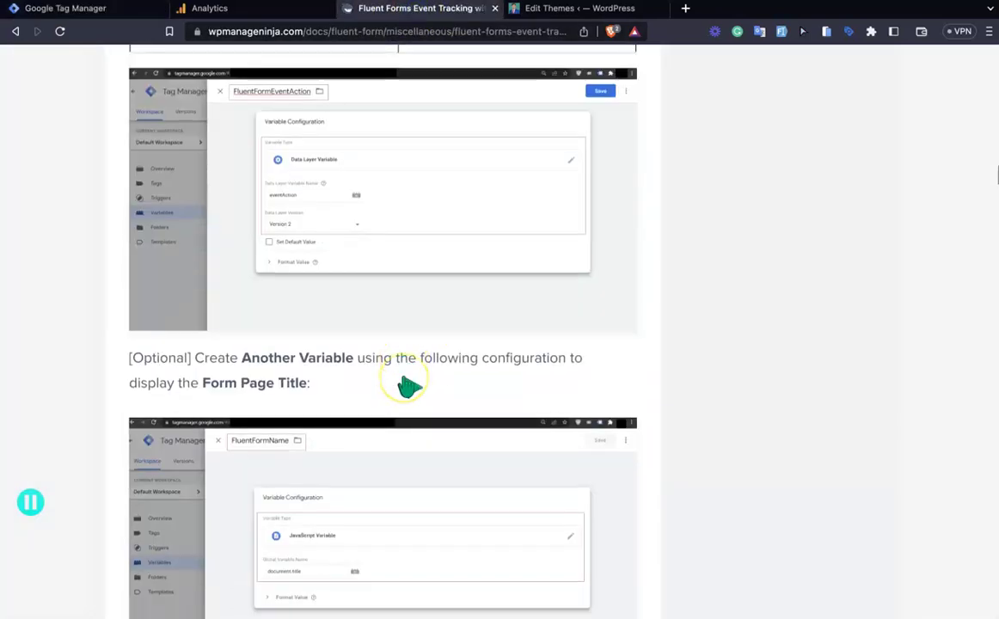
{"action": "scroll", "coordinate": [410, 387], "scroll_direction": "down", "scroll_amount": 3}
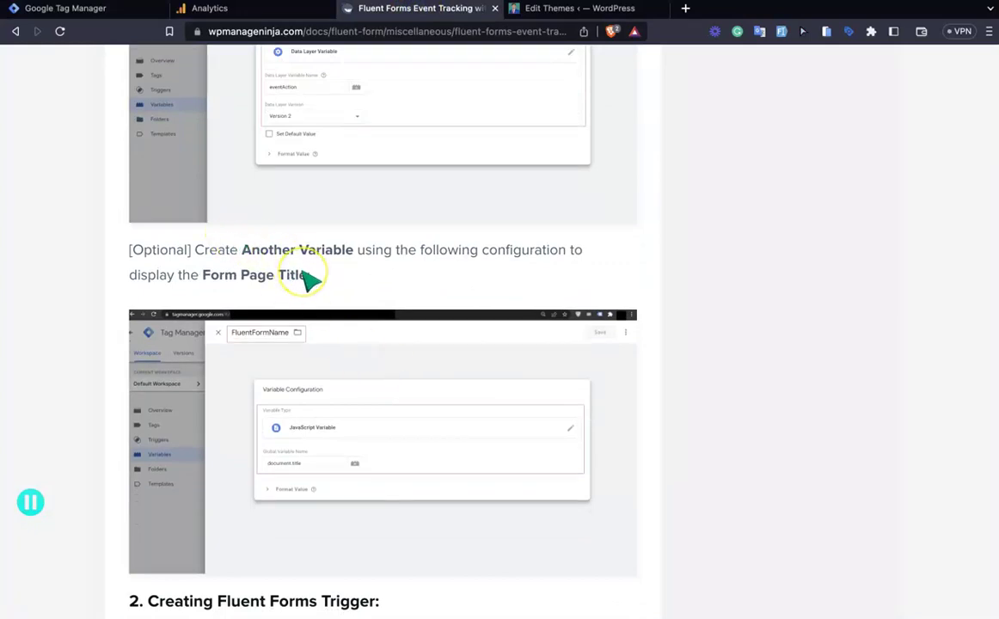
{"action": "scroll", "coordinate": [311, 281], "scroll_direction": "down", "scroll_amount": 1}
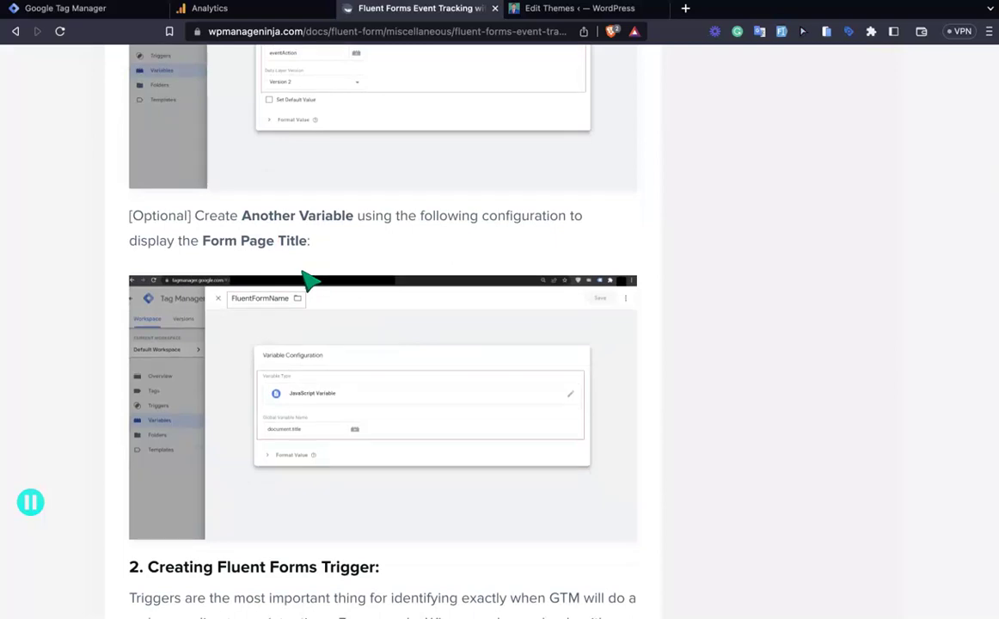
{"action": "left_click", "coordinate": [328, 248]}
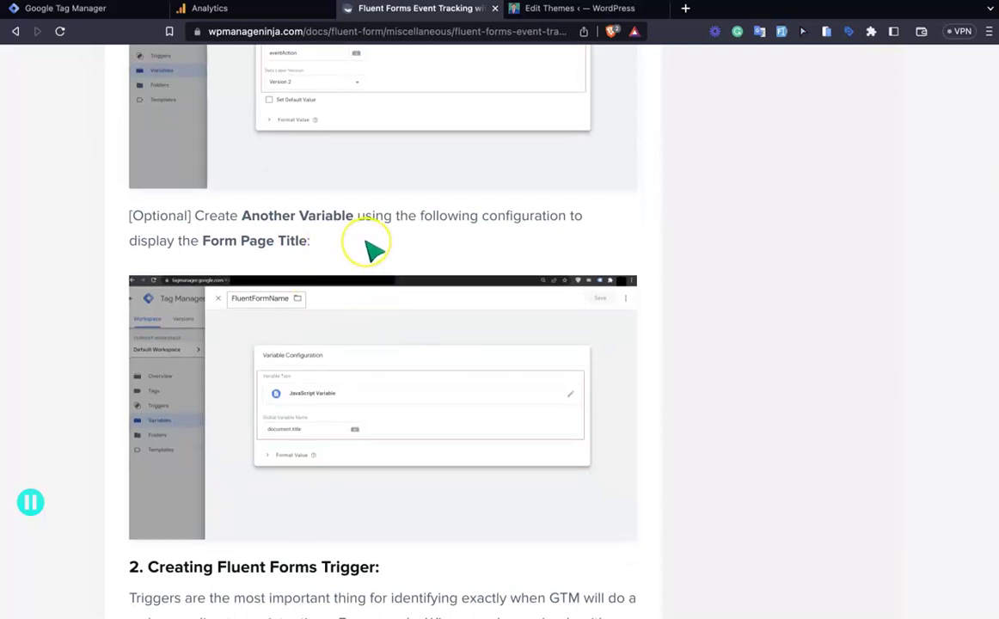
{"action": "scroll", "coordinate": [371, 249], "scroll_direction": "up", "scroll_amount": 1}
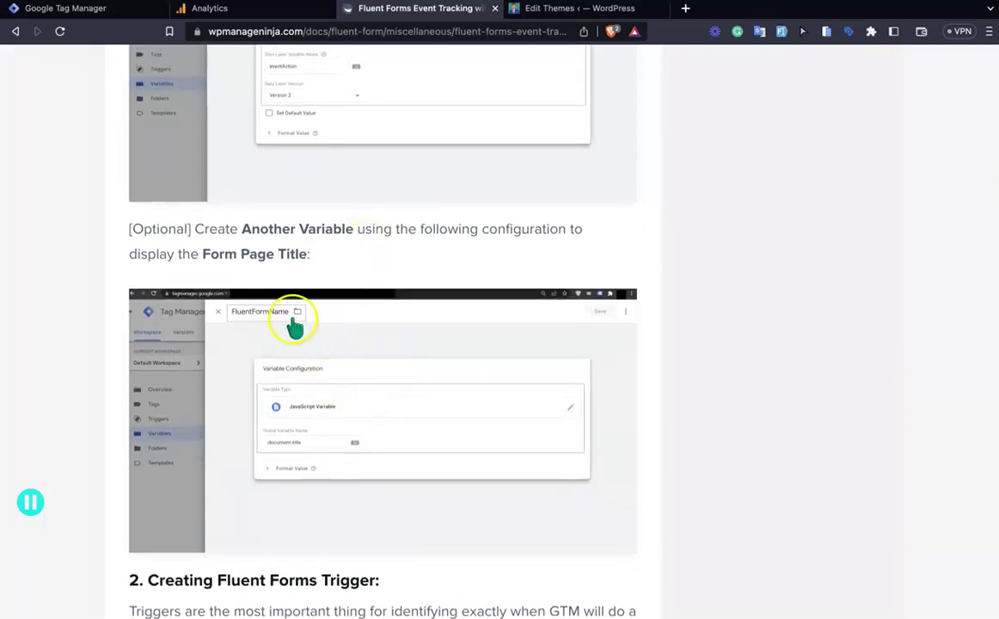
{"action": "scroll", "coordinate": [415, 323], "scroll_direction": "up", "scroll_amount": 5}
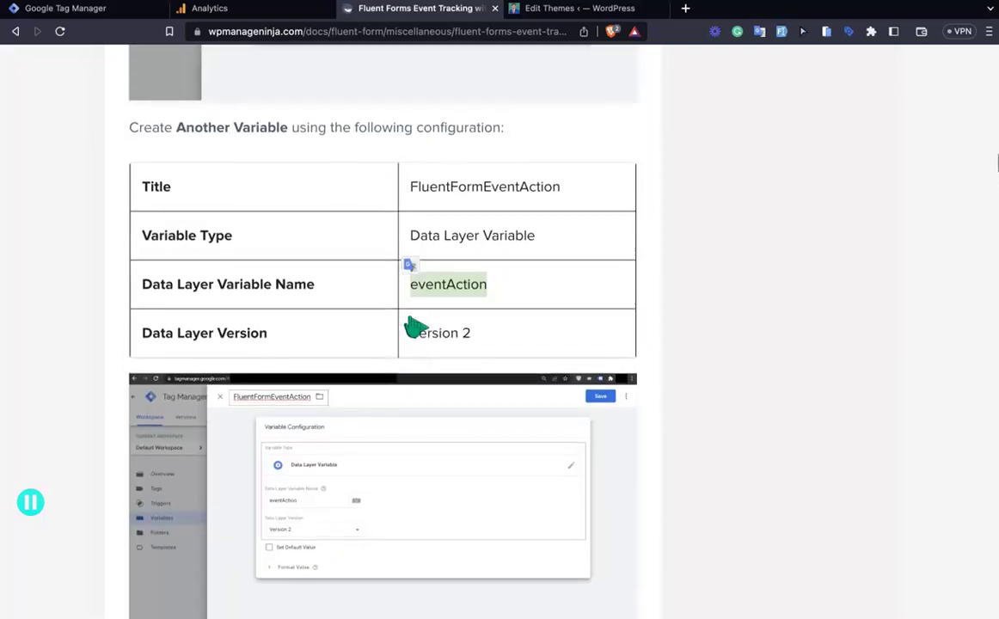
{"action": "scroll", "coordinate": [415, 326], "scroll_direction": "up", "scroll_amount": 8}
{"action": "scroll", "coordinate": [414, 327], "scroll_direction": "up", "scroll_amount": 6}
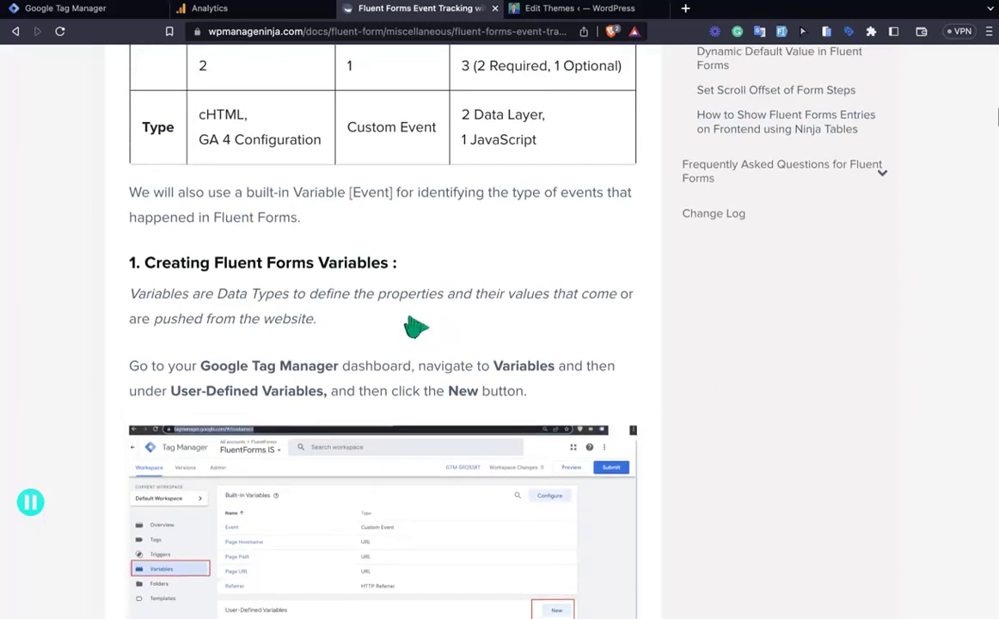
{"action": "scroll", "coordinate": [415, 327], "scroll_direction": "up", "scroll_amount": 1}
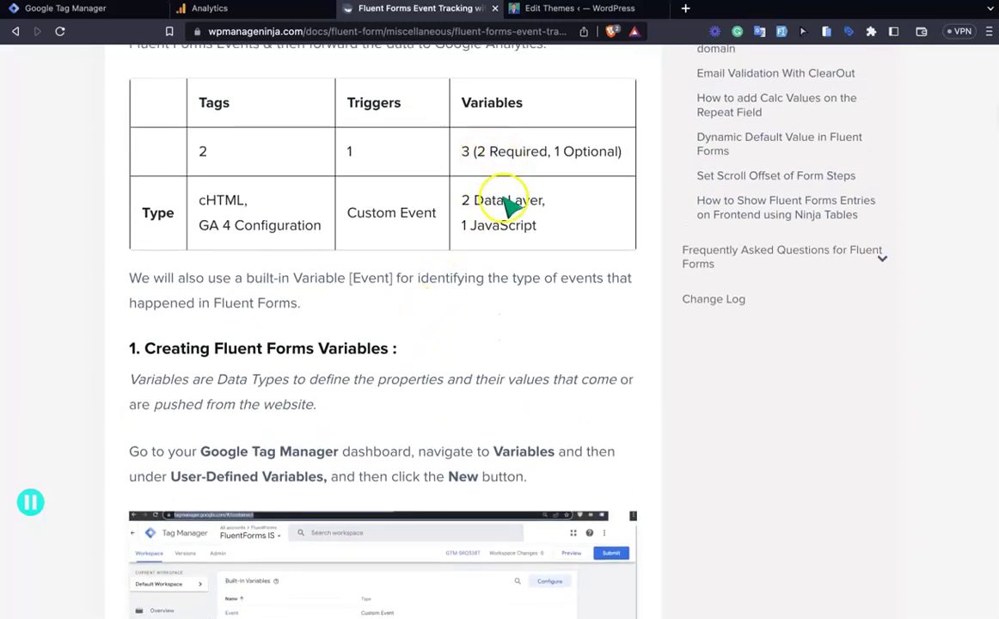
{"action": "left_click_drag", "start_coordinate": [463, 199], "coordinate": [551, 196]}
{"action": "left_click_drag", "start_coordinate": [464, 226], "coordinate": [531, 229]}
{"action": "scroll", "coordinate": [533, 231], "scroll_direction": "down", "scroll_amount": 6}
{"action": "scroll", "coordinate": [533, 230], "scroll_direction": "down", "scroll_amount": 10}
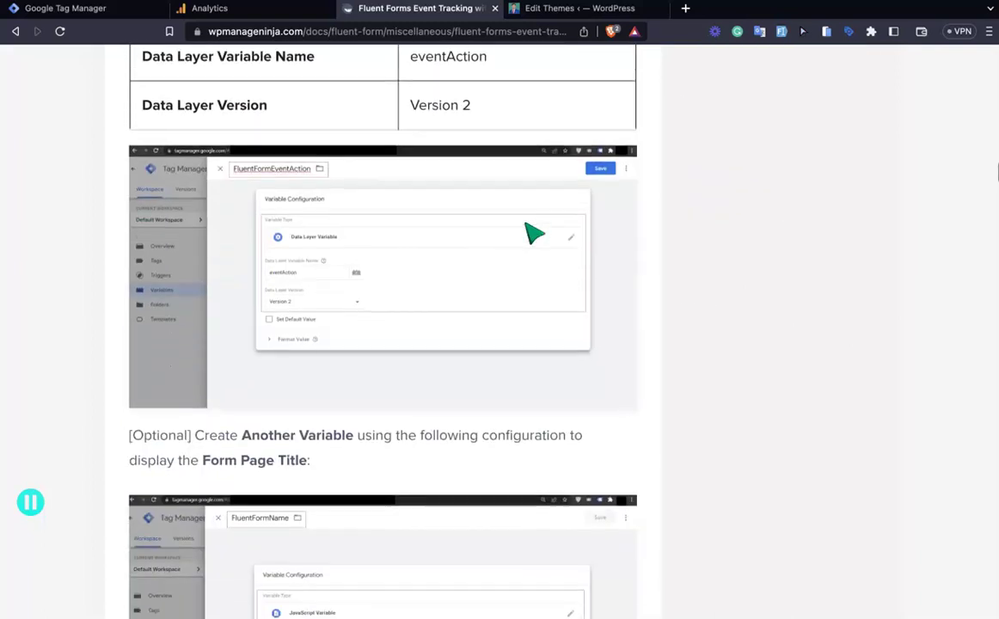
{"action": "scroll", "coordinate": [312, 189], "scroll_direction": "up", "scroll_amount": 1}
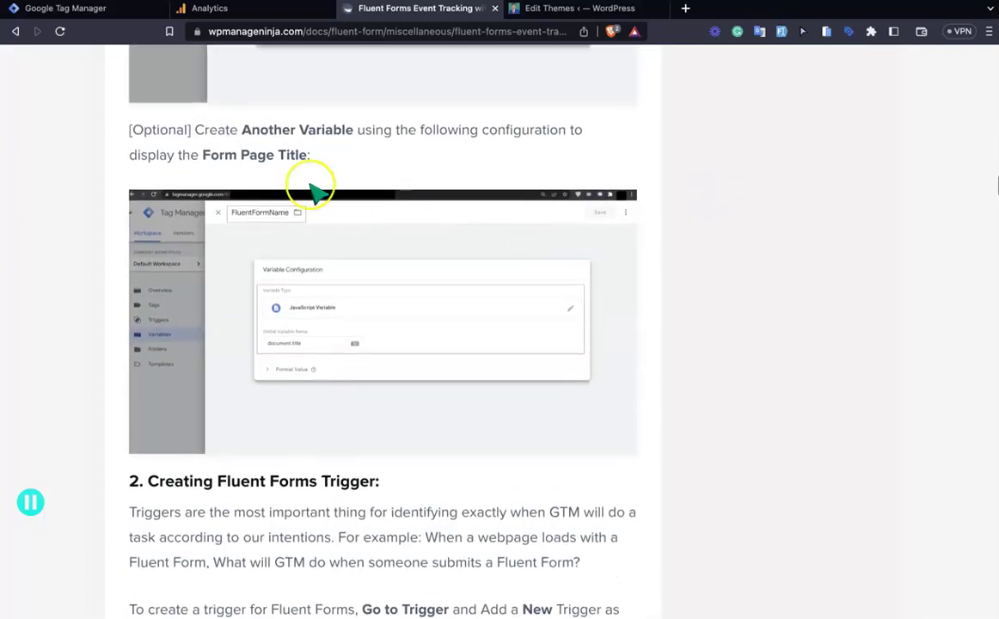
Create another user-defined variable in Tag Manager and title it FluentFormName, as shown in the guide.
{"action": "left_click", "coordinate": [97, 8]}
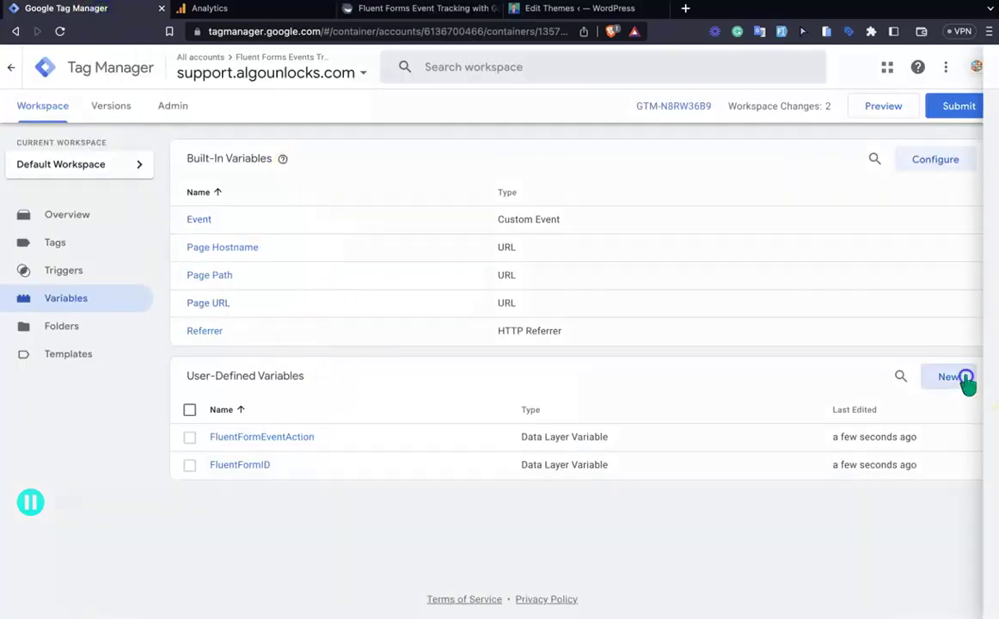
{"action": "left_click", "coordinate": [956, 378]}
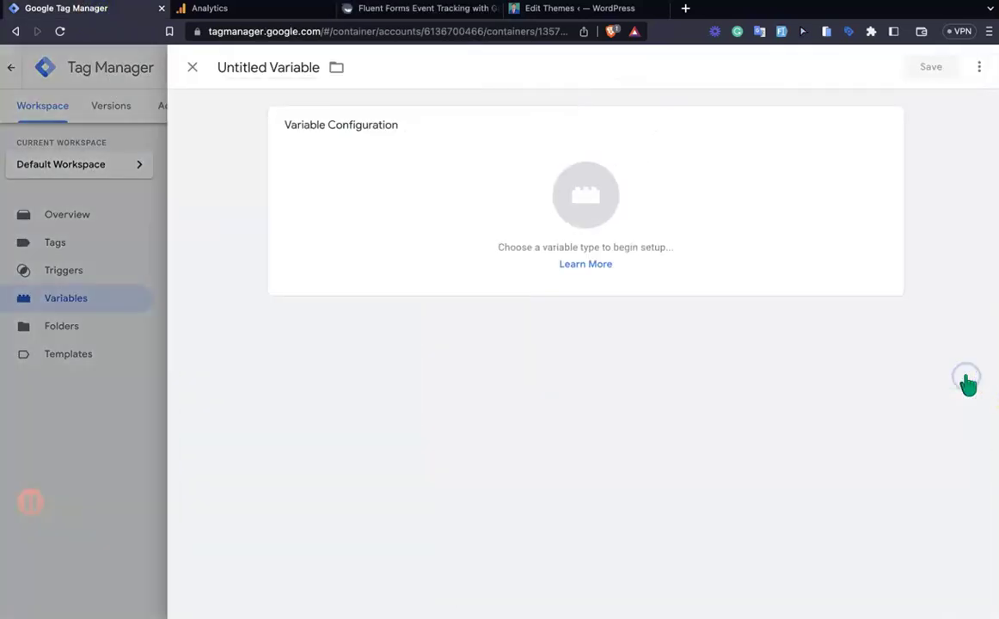
{"action": "left_click", "coordinate": [397, 12]}
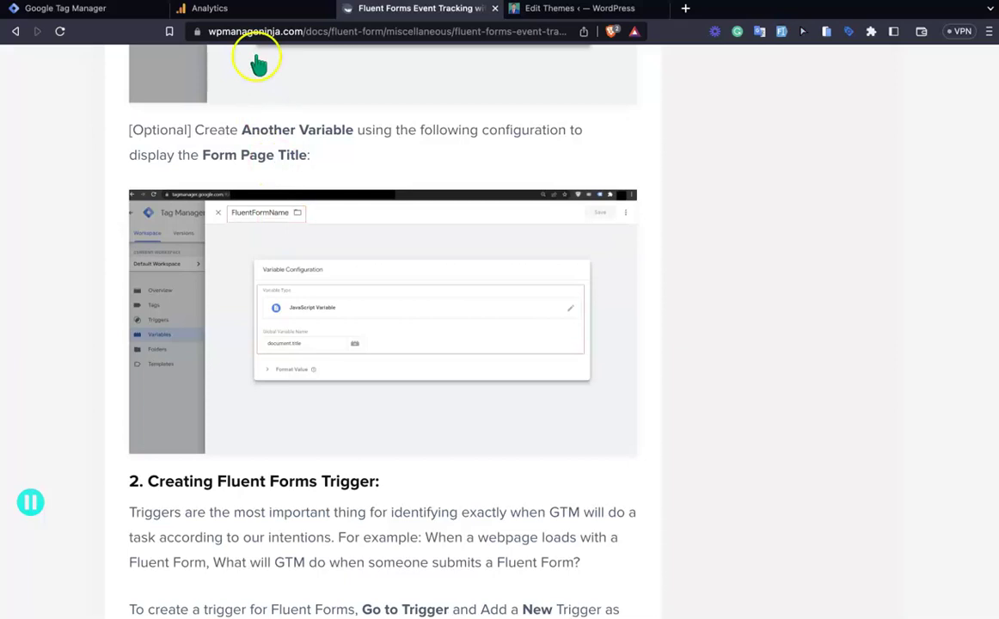
{"action": "left_click", "coordinate": [112, 10]}
{"action": "left_click", "coordinate": [293, 67]}
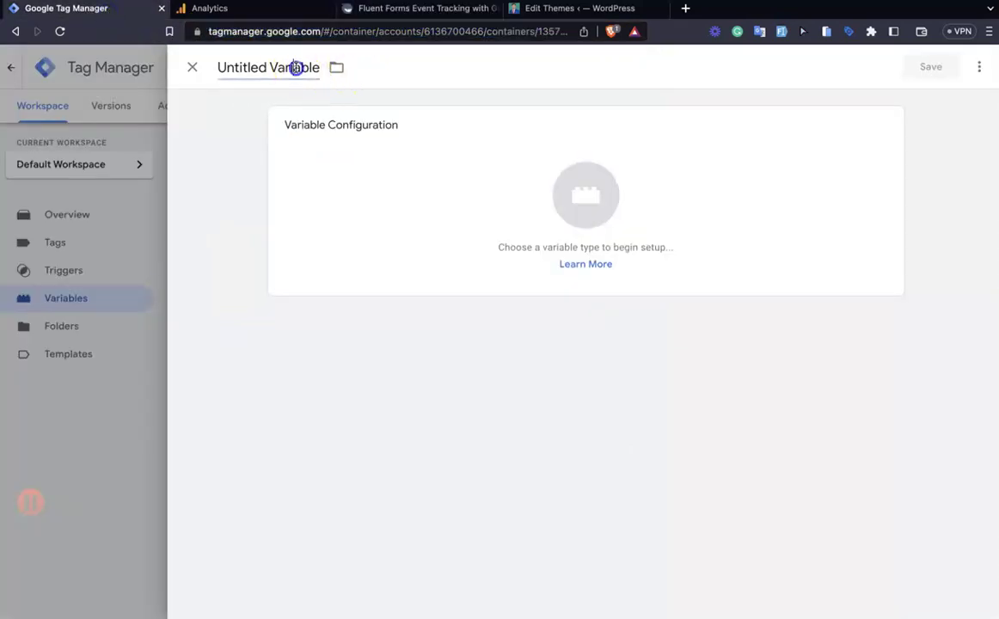
{"action": "key", "text": "BackSpace"}
{"action": "type", "text": "FluentFormName"}
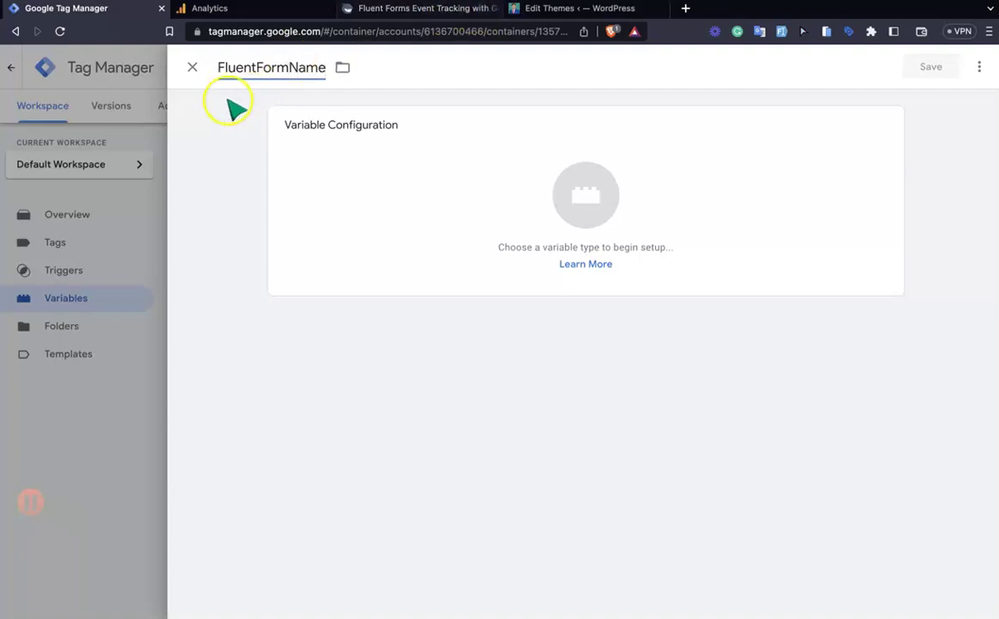
Check the variable type in the guide and set FluentFormName's type to JavaScript Variable.
{"action": "left_click", "coordinate": [409, 12]}
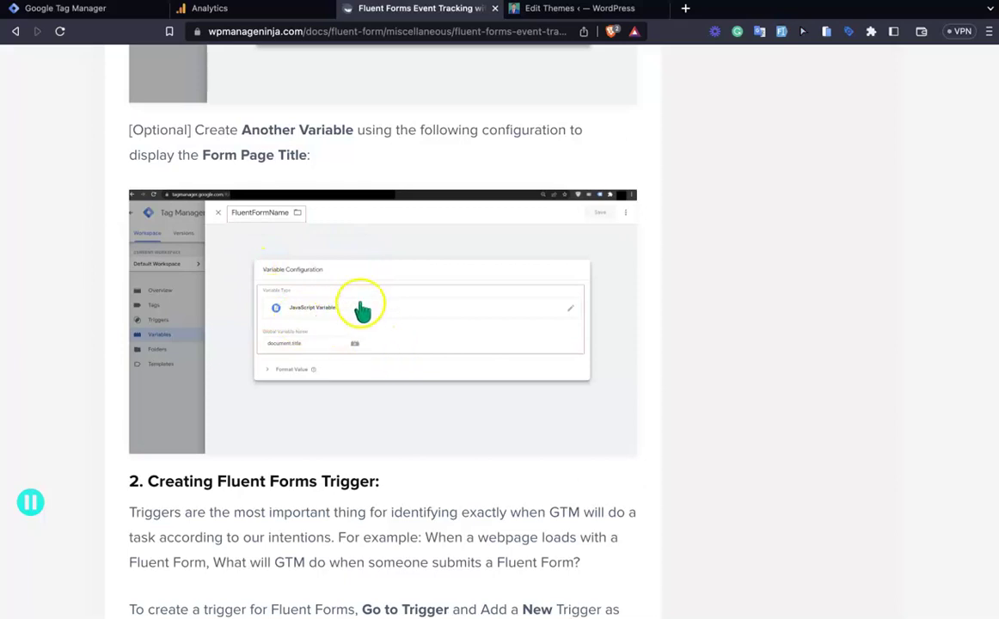
{"action": "left_click", "coordinate": [108, 13]}
{"action": "left_click", "coordinate": [508, 194]}
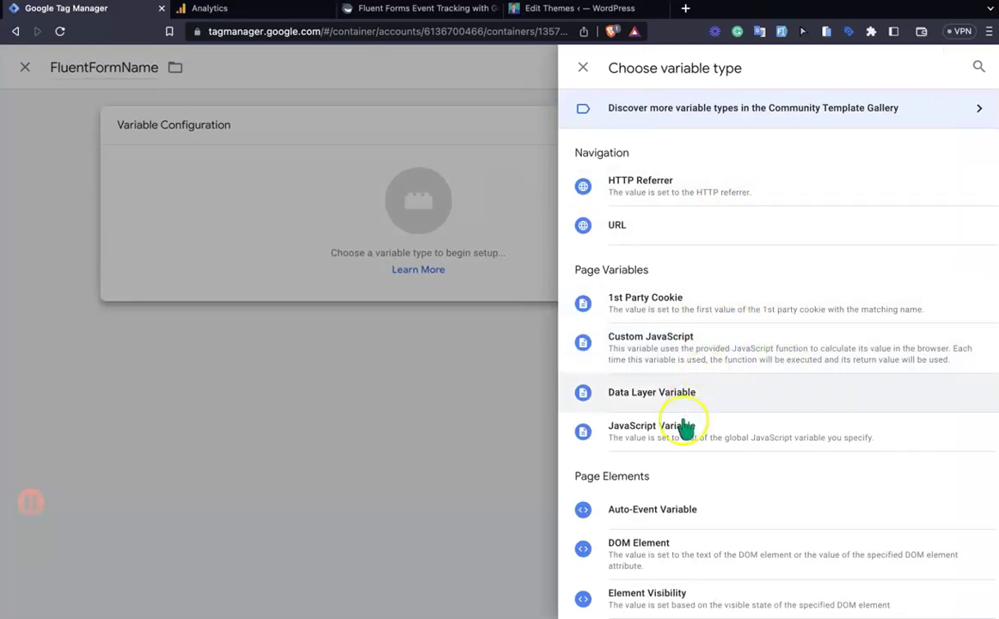
{"action": "left_click", "coordinate": [683, 439]}
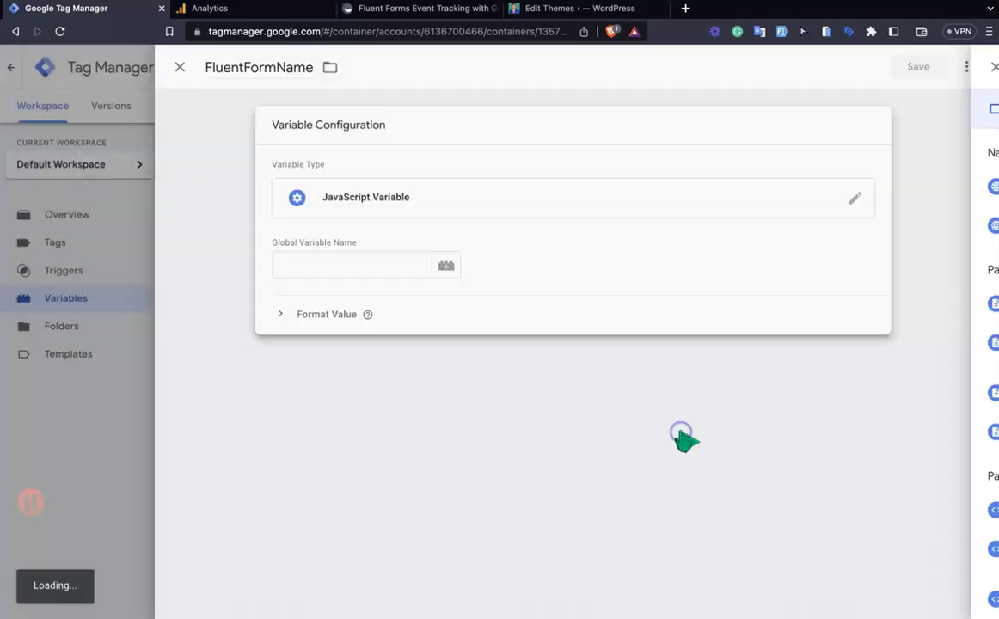
Set FluentFormName's Global Variable Name to document.title and check the entry against the guide.
{"action": "left_click", "coordinate": [401, 12]}
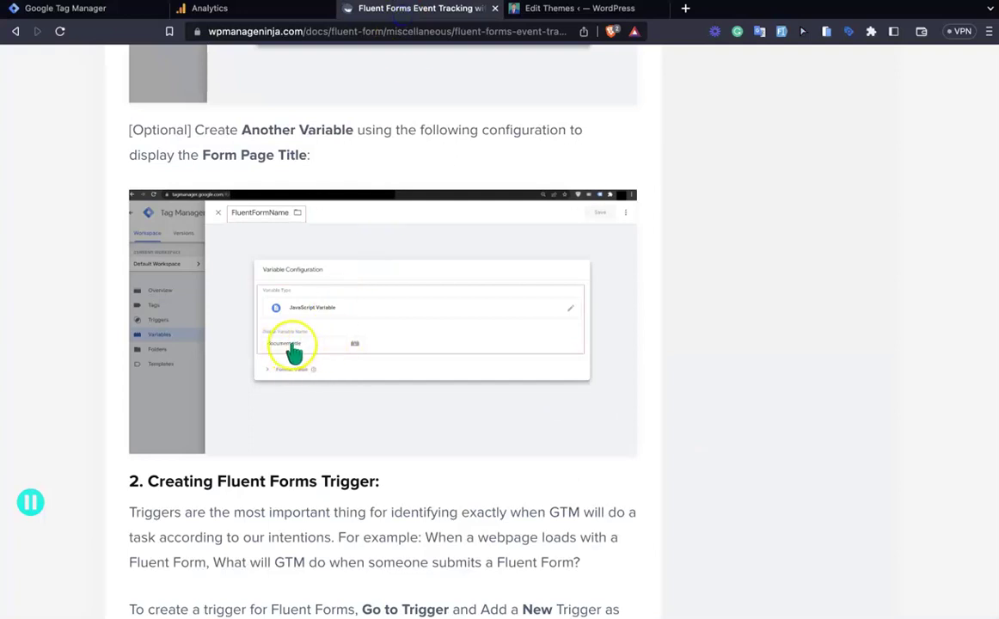
{"action": "left_click", "coordinate": [108, 12]}
{"action": "left_click", "coordinate": [356, 257]}
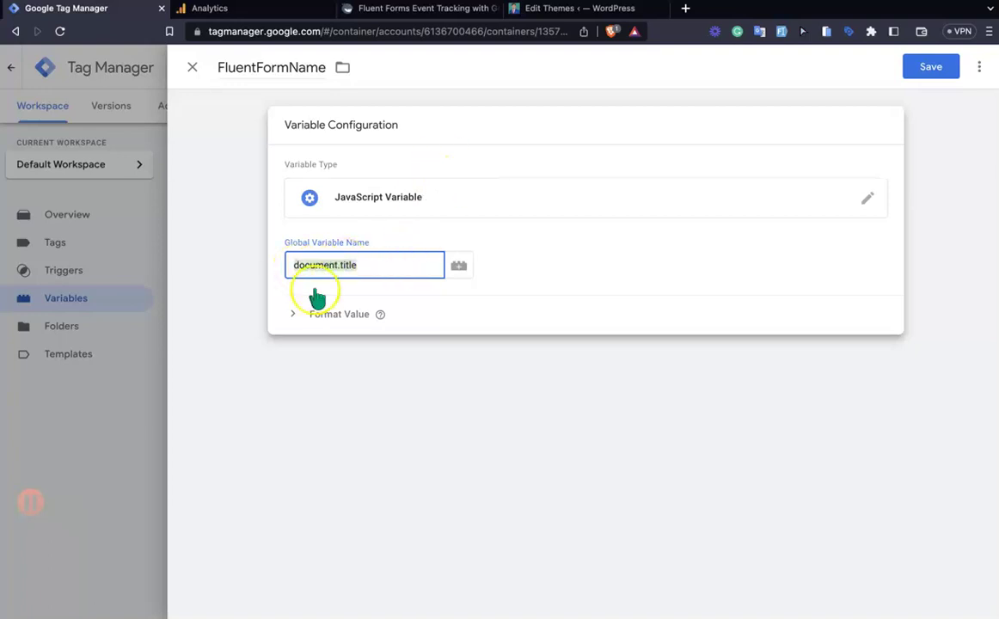
{"action": "left_click", "coordinate": [449, 12]}
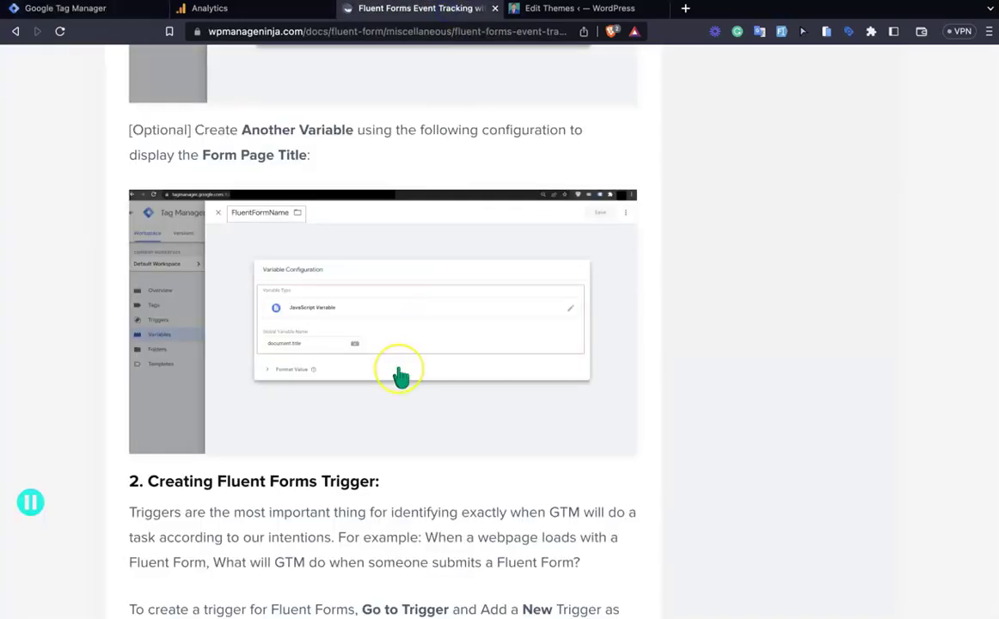
Finish comparing with the guide's Form Page Title example and save the FluentFormName variable in Tag Manager.
{"action": "scroll", "coordinate": [401, 376], "scroll_direction": "down", "scroll_amount": 3}
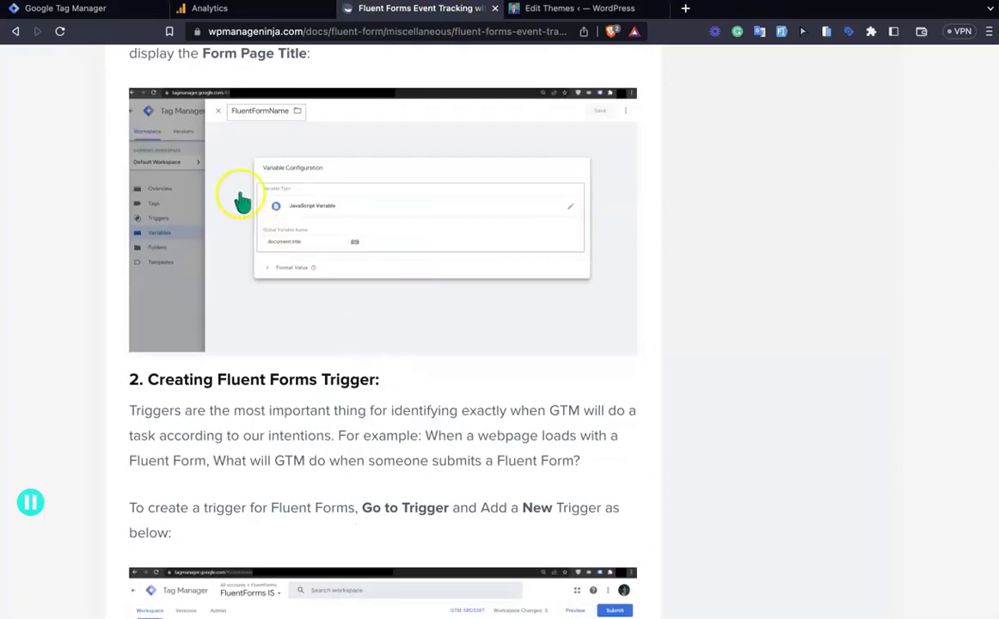
{"action": "left_click", "coordinate": [86, 8]}
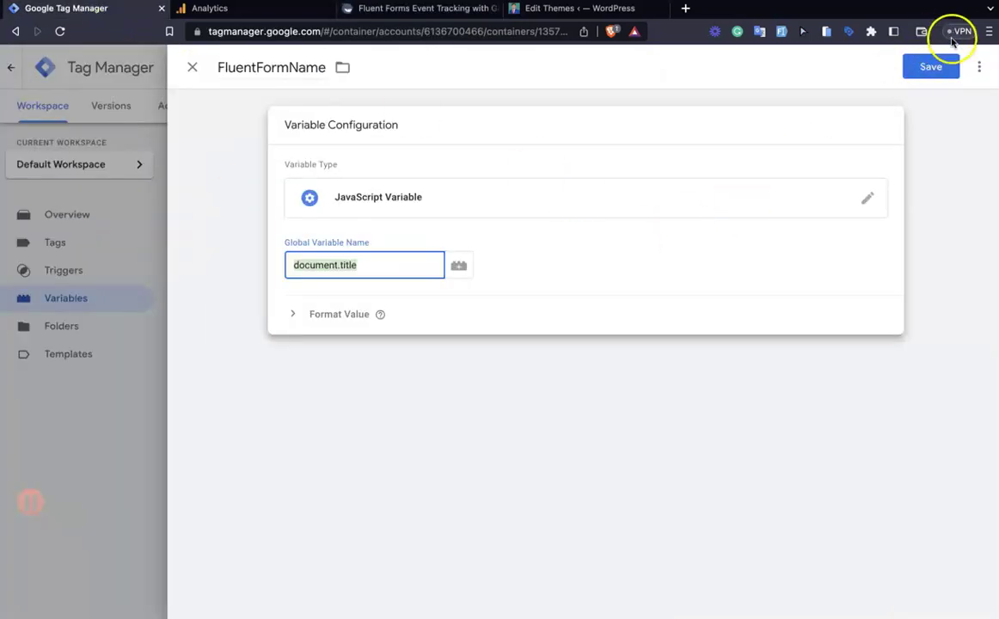
{"action": "left_click", "coordinate": [935, 67]}
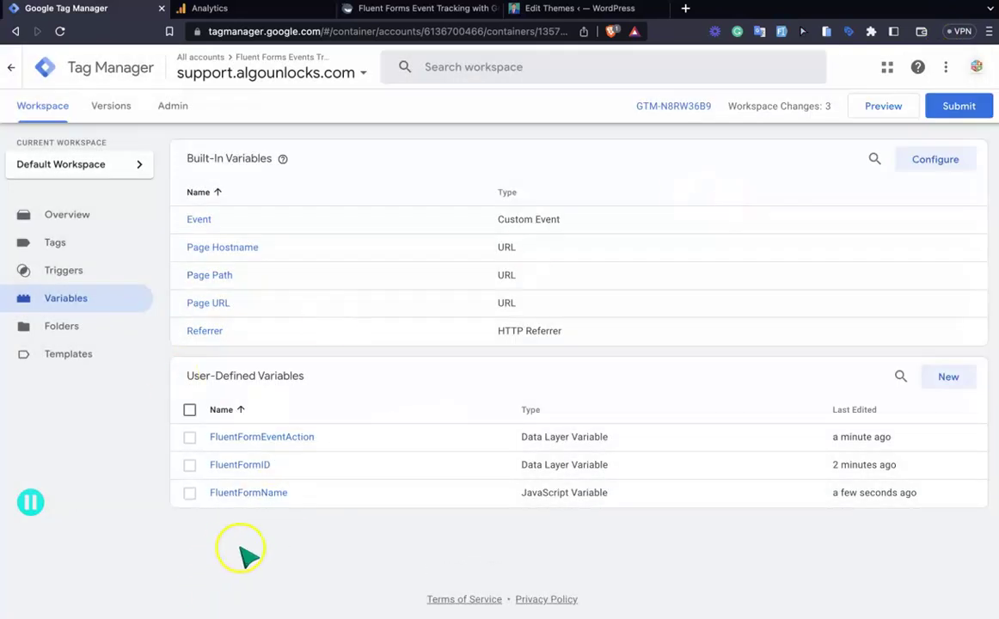
Read the guide's Creating Fluent Forms Trigger section and copy the trigger title FluentFormActivitiesEvent from its table.
{"action": "left_click", "coordinate": [437, 10]}
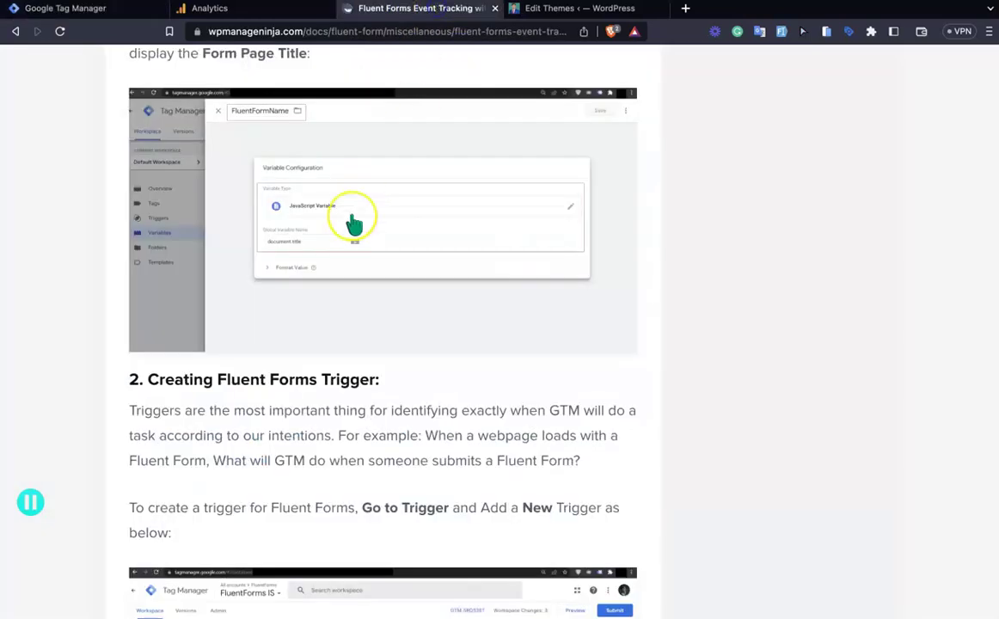
{"action": "scroll", "coordinate": [354, 219], "scroll_direction": "down", "scroll_amount": 5}
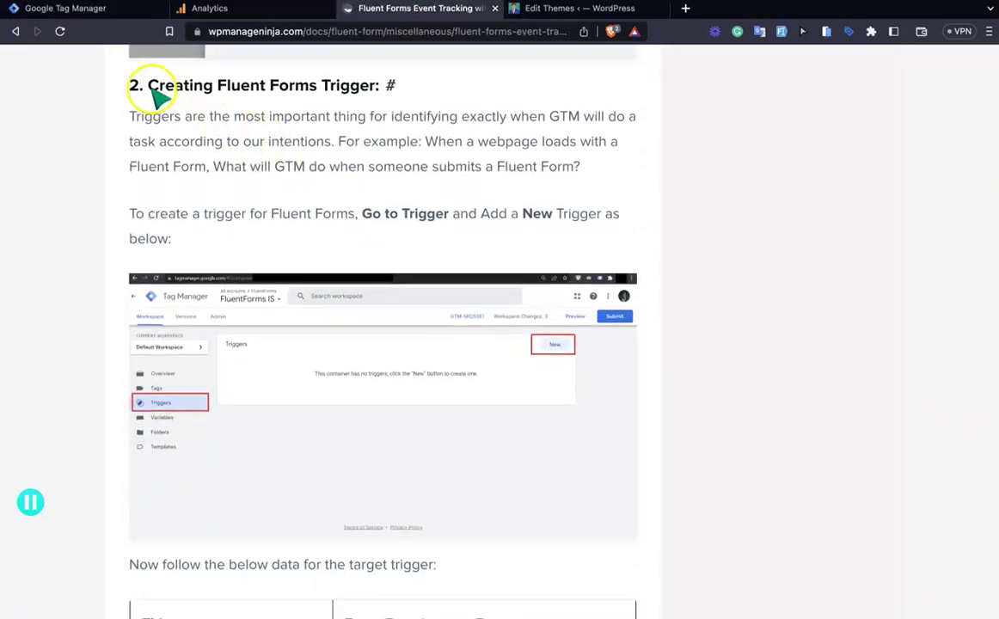
{"action": "left_click_drag", "start_coordinate": [147, 86], "coordinate": [311, 86]}
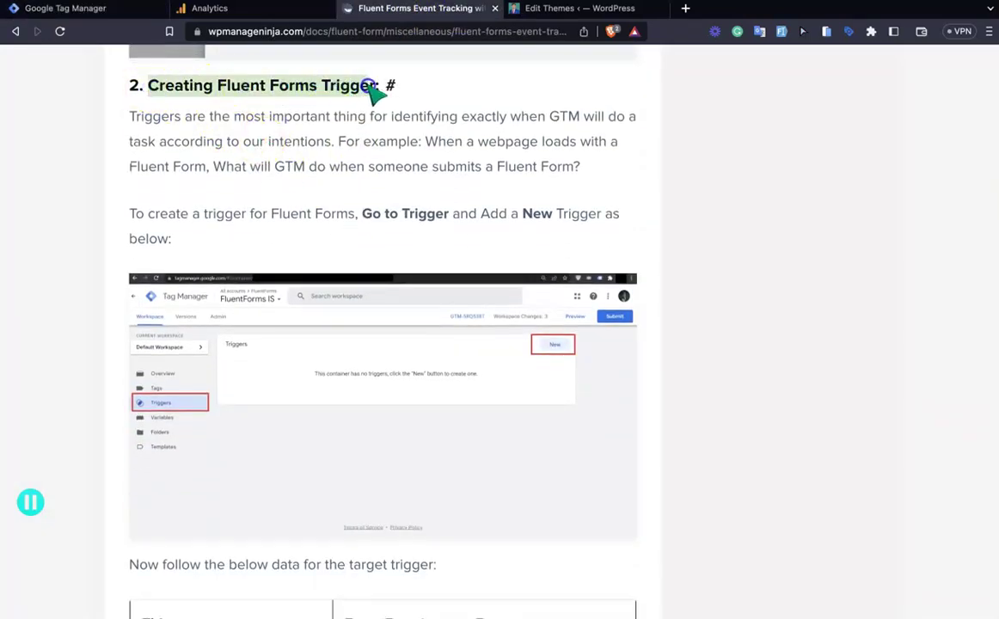
{"action": "left_click_drag", "start_coordinate": [372, 90], "coordinate": [382, 92]}
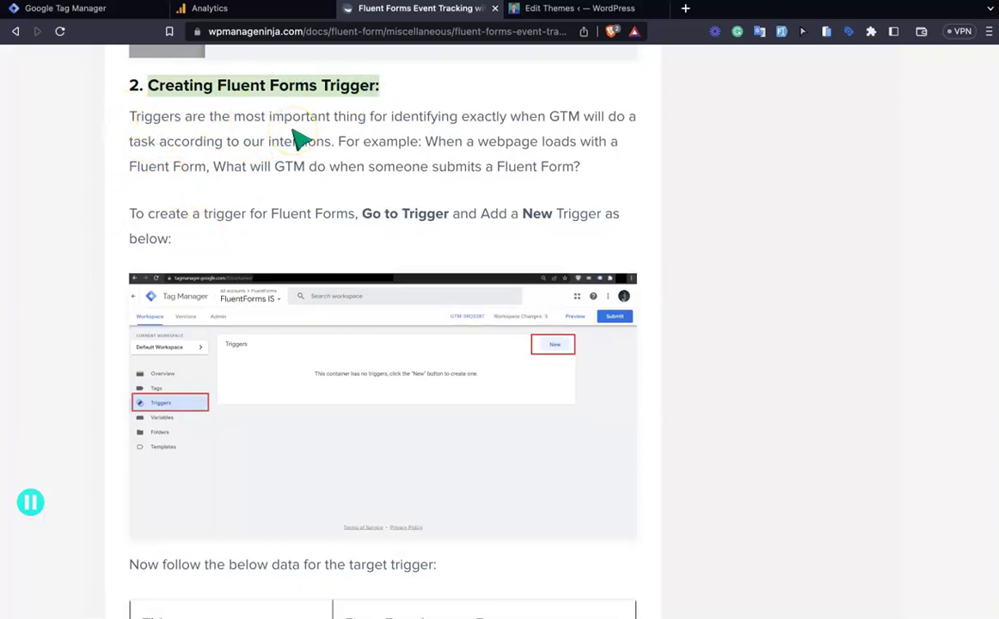
{"action": "scroll", "coordinate": [315, 246], "scroll_direction": "down", "scroll_amount": 5}
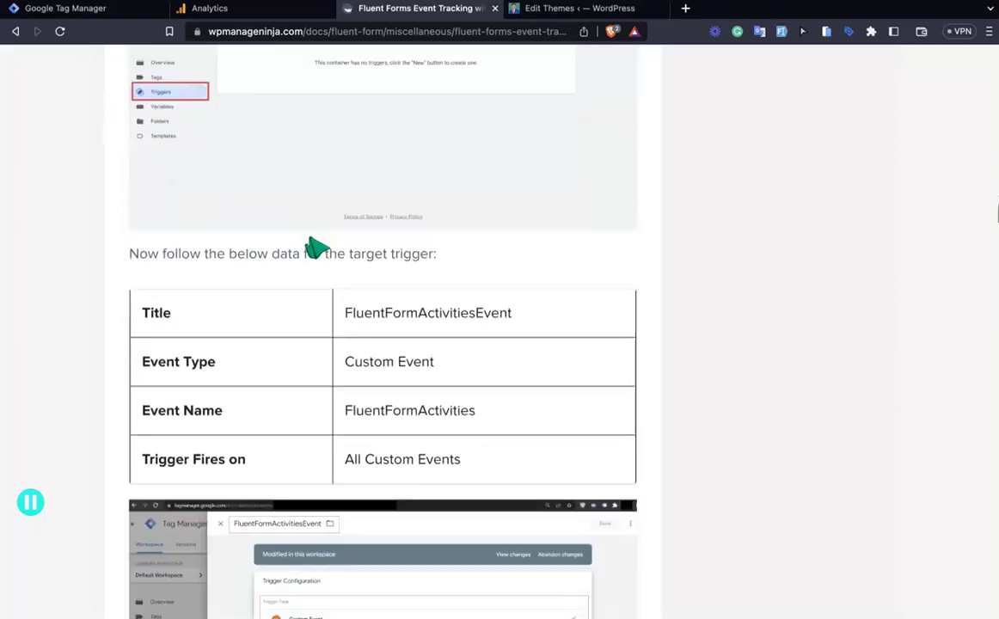
{"action": "scroll", "coordinate": [511, 314], "scroll_direction": "down", "scroll_amount": 2}
{"action": "left_click_drag", "start_coordinate": [513, 225], "coordinate": [351, 226]}
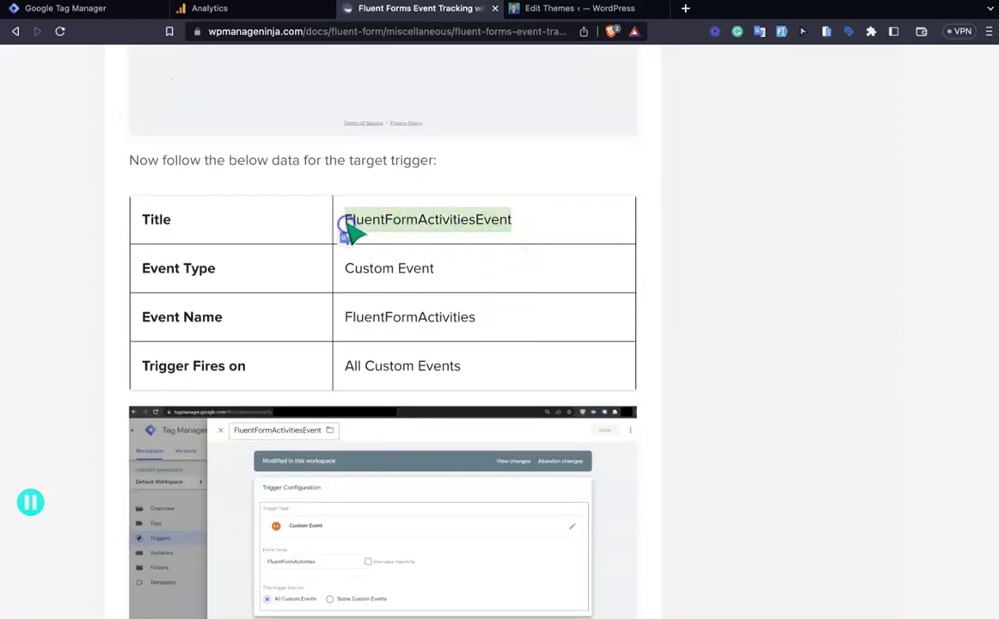
Create a new trigger in Tag Manager and title it FluentFormActivitiesEvent.
{"action": "left_click", "coordinate": [138, 10]}
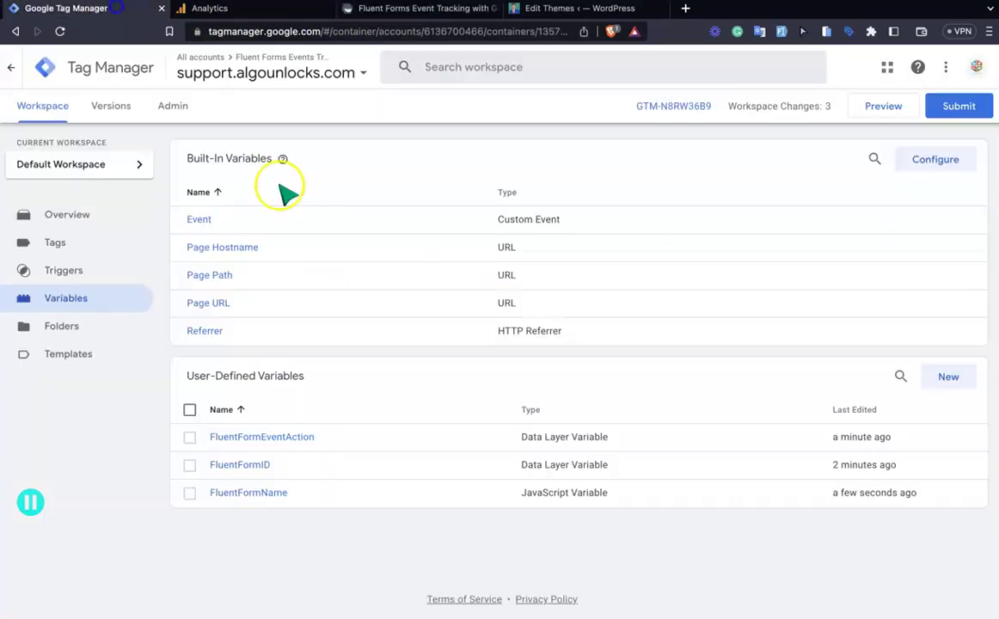
{"action": "left_click", "coordinate": [127, 273]}
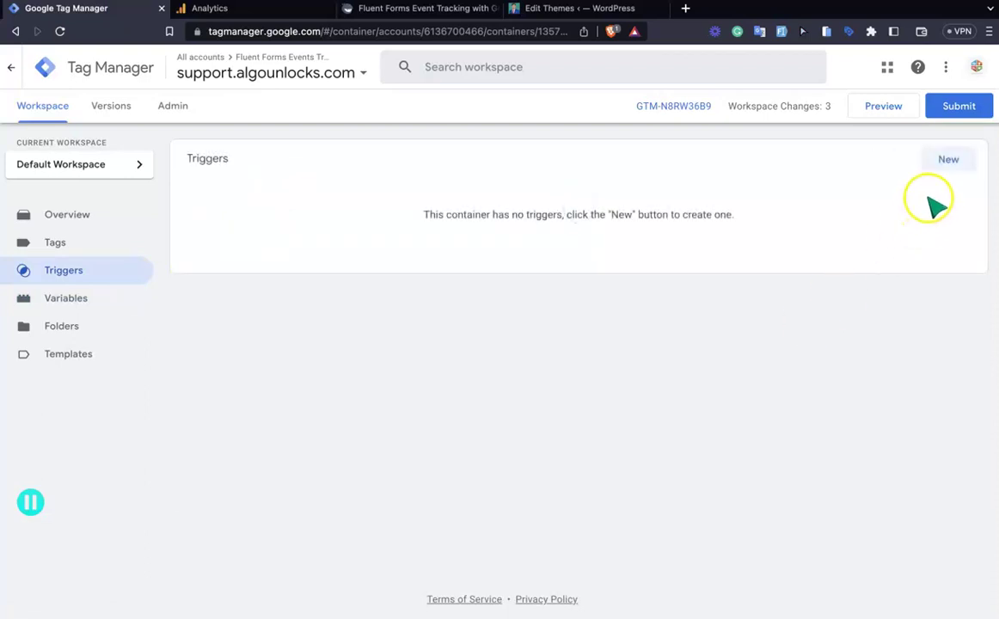
{"action": "left_click", "coordinate": [943, 162]}
{"action": "left_click", "coordinate": [290, 69]}
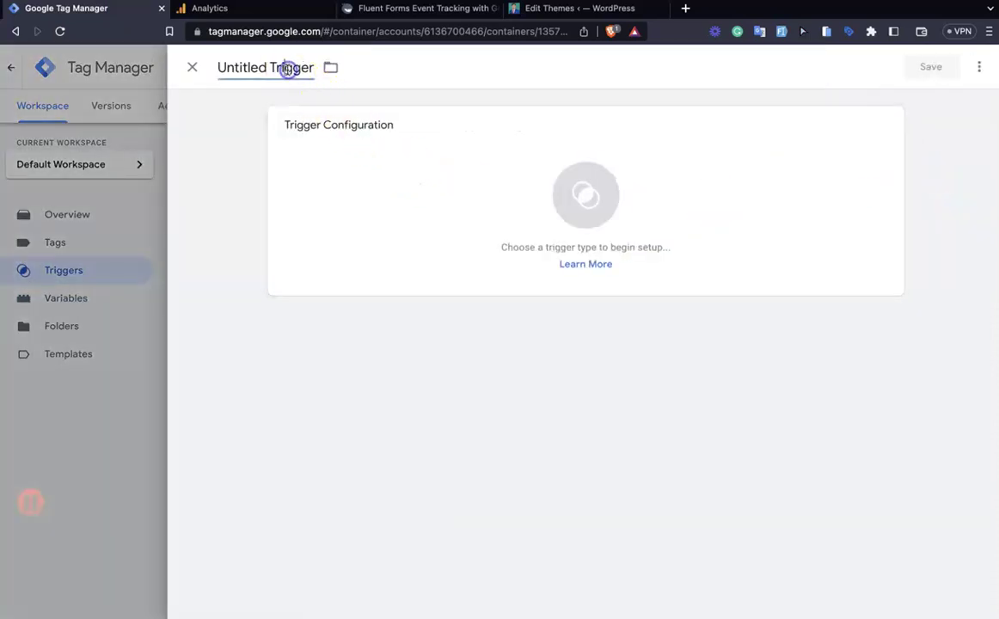
{"action": "type", "text": "FluentFormActivitiesEvent"}
Set the trigger type to Custom Event and enter the guide's event name, FluentFormActivities.
{"action": "left_click", "coordinate": [400, 9]}
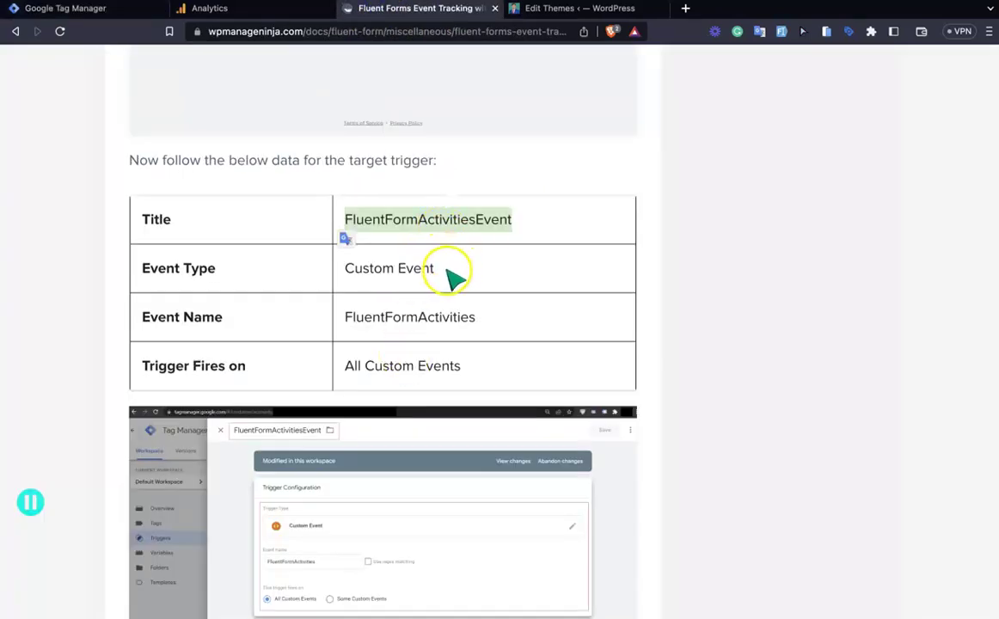
{"action": "left_click_drag", "start_coordinate": [478, 318], "coordinate": [376, 320]}
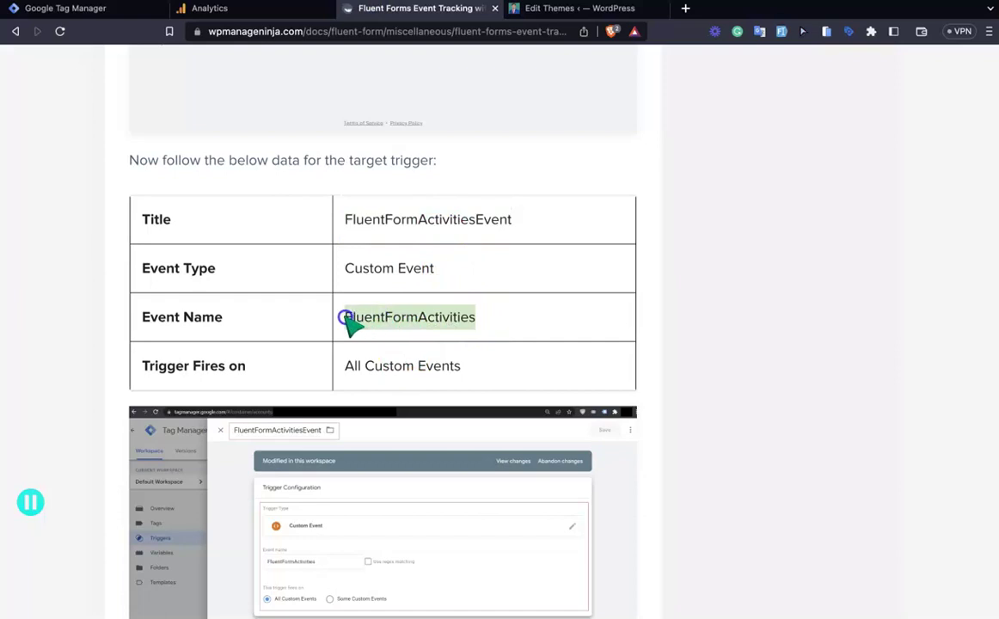
{"action": "left_click", "coordinate": [116, 11]}
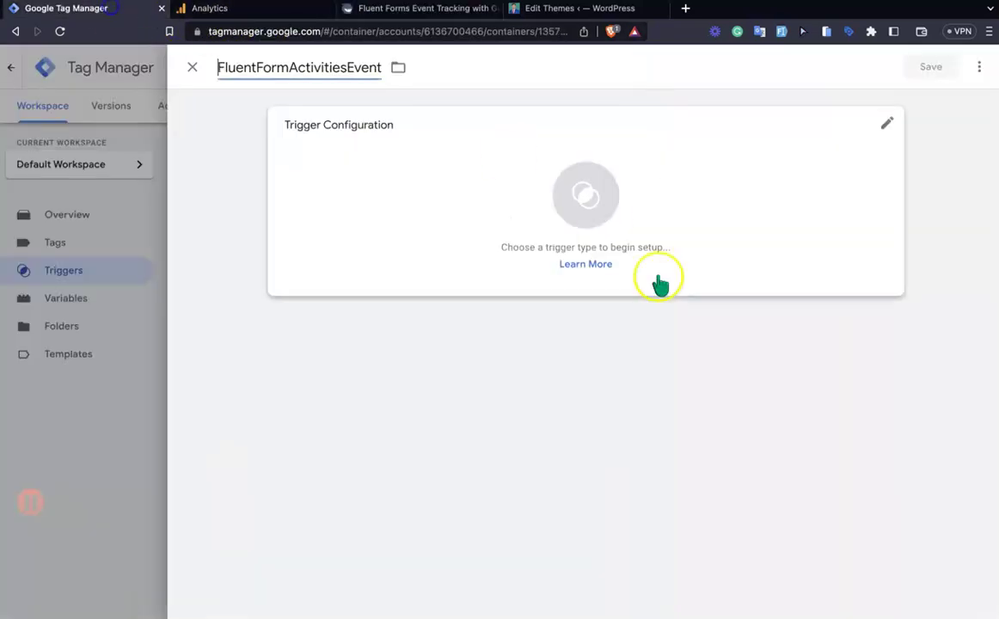
{"action": "left_click", "coordinate": [705, 169]}
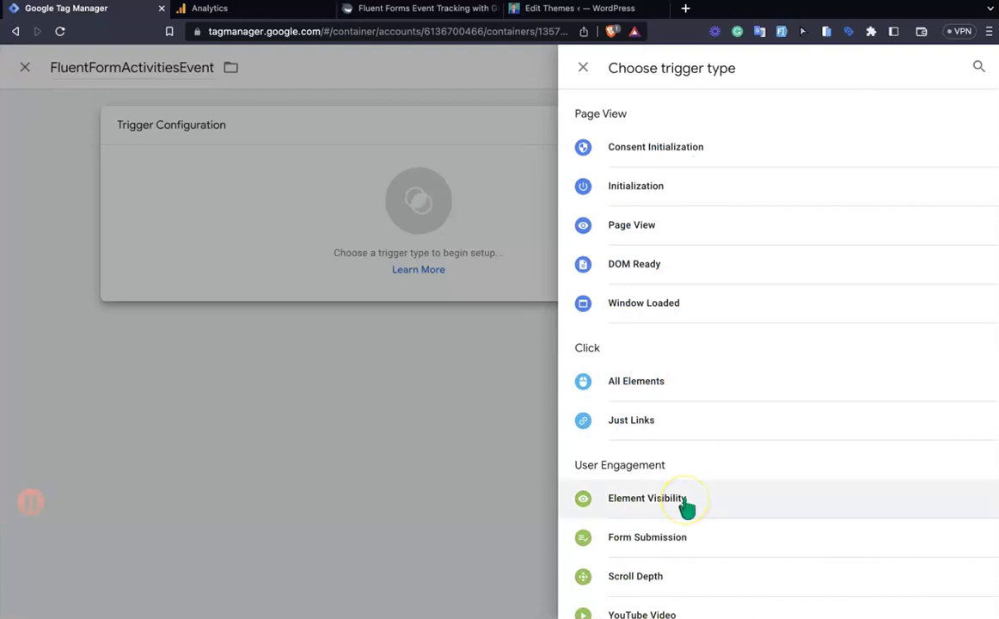
{"action": "scroll", "coordinate": [687, 508], "scroll_direction": "down", "scroll_amount": 3}
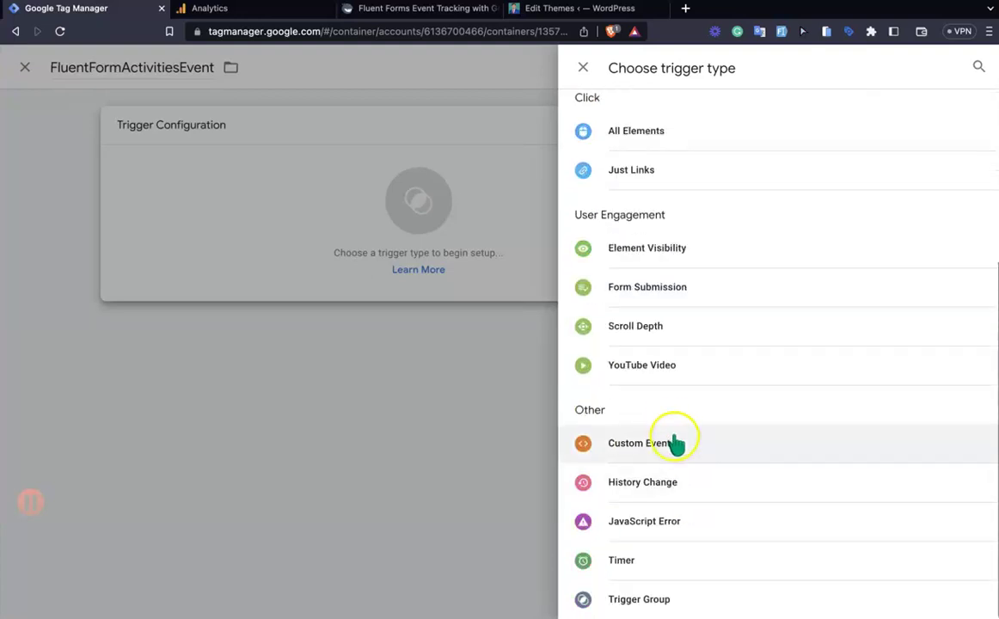
{"action": "left_click", "coordinate": [668, 433]}
{"action": "left_click", "coordinate": [372, 270]}
{"action": "type", "text": "FluentFormActivities"}
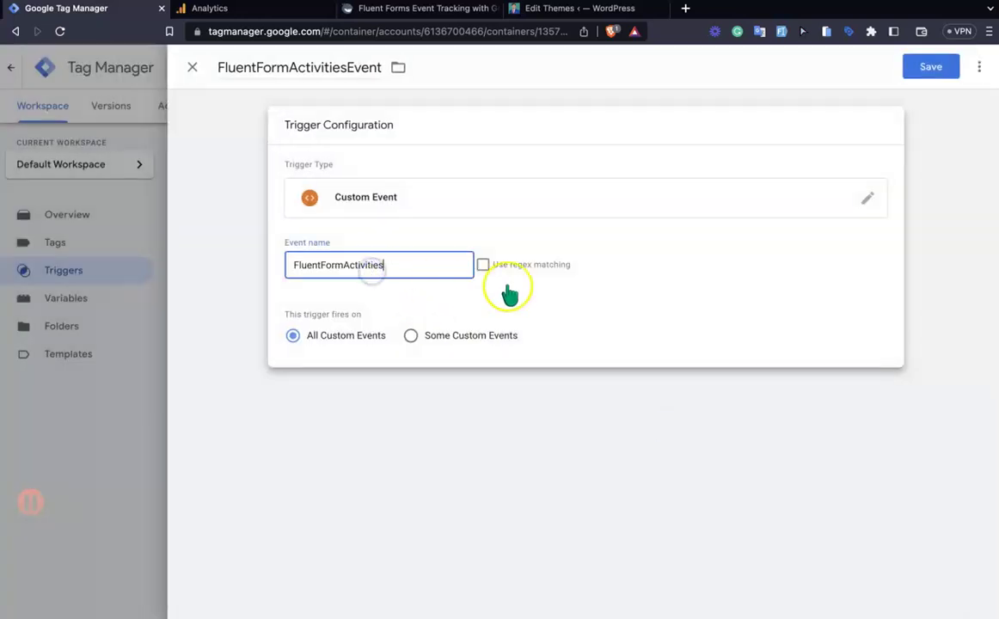
Check the trigger's settings against the guide and save it to fire on All Custom Events.
{"action": "left_click", "coordinate": [390, 9]}
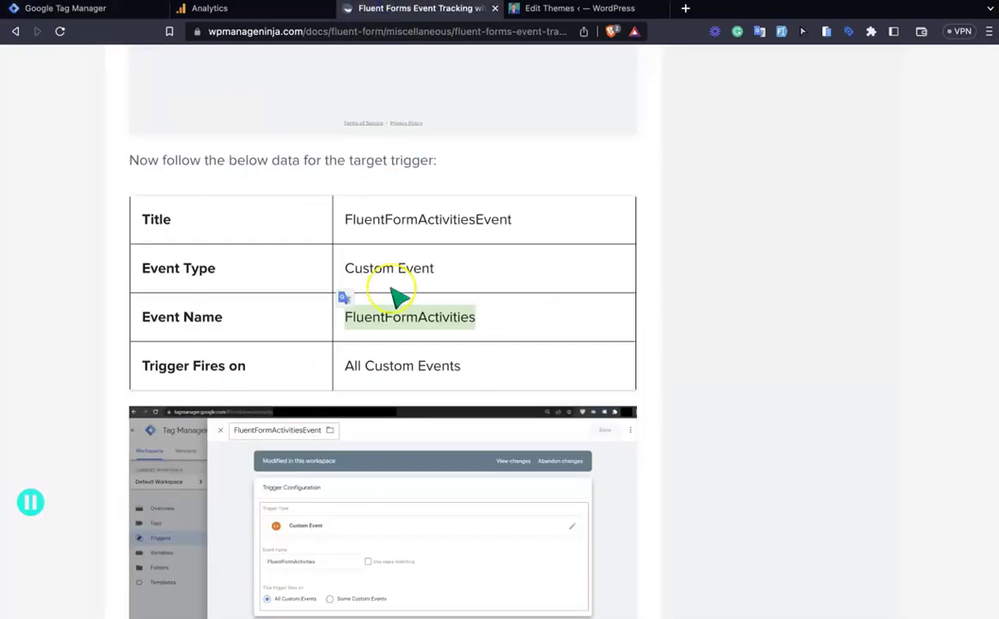
{"action": "scroll", "coordinate": [398, 297], "scroll_direction": "down", "scroll_amount": 2}
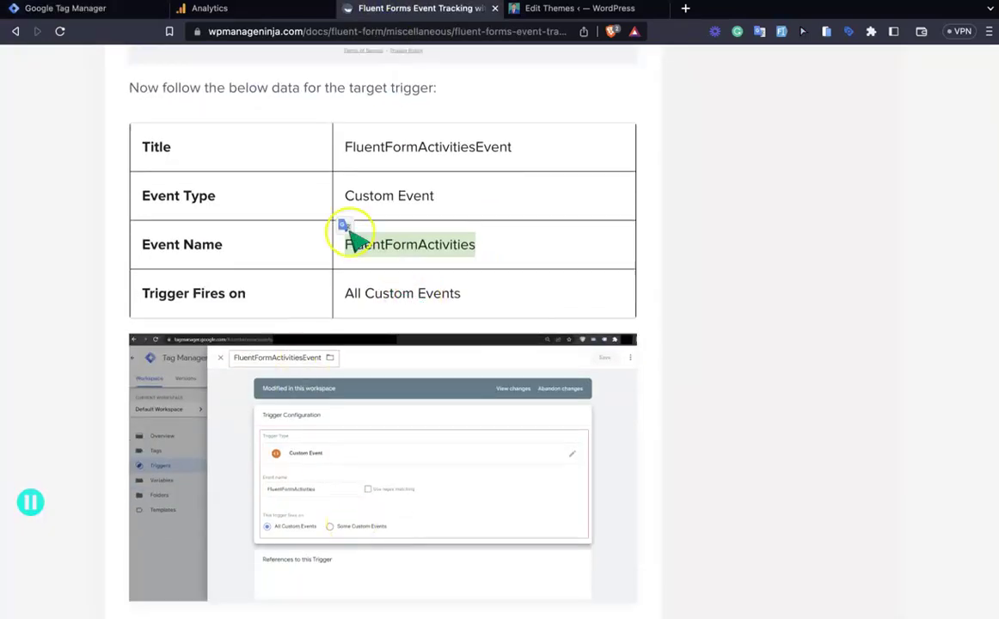
{"action": "left_click", "coordinate": [125, 8]}
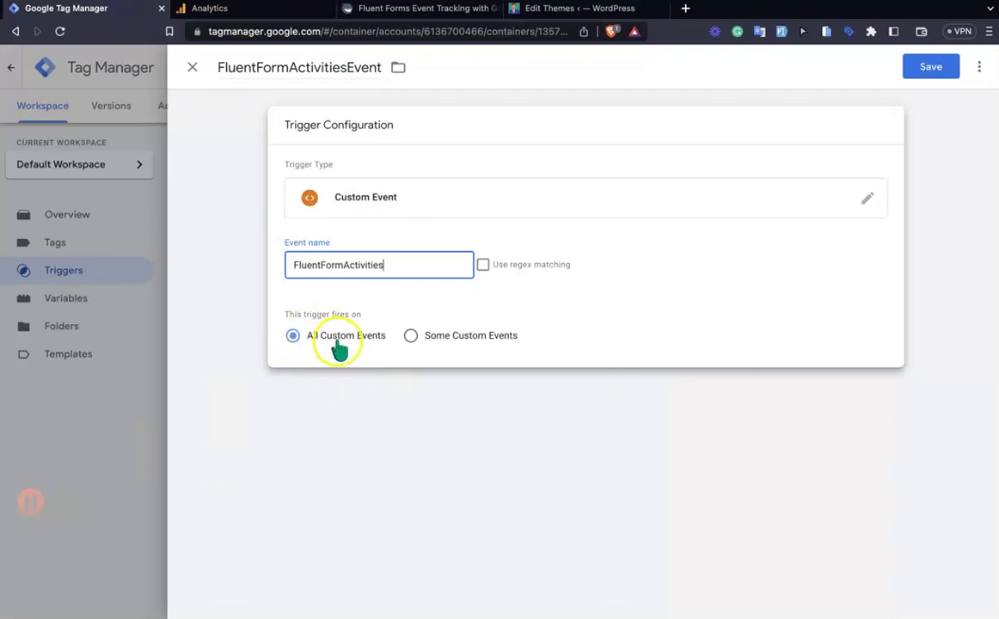
{"action": "left_click", "coordinate": [929, 69]}
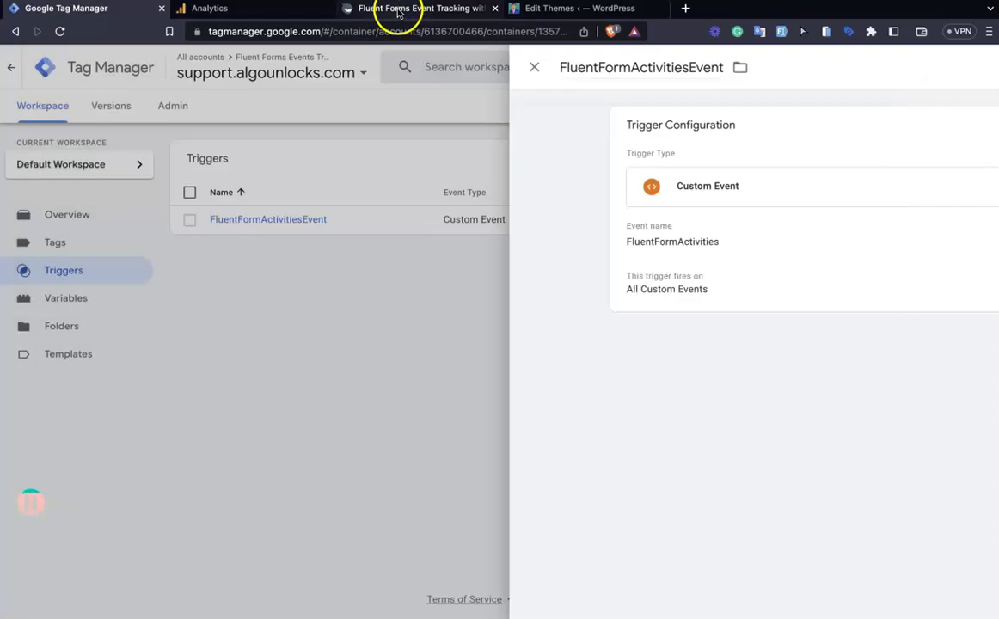
Read the guide's Creating Fluent Forms Tags section and copy the tag title cHTML – FluentFormsDataPush.
{"action": "left_click", "coordinate": [398, 10]}
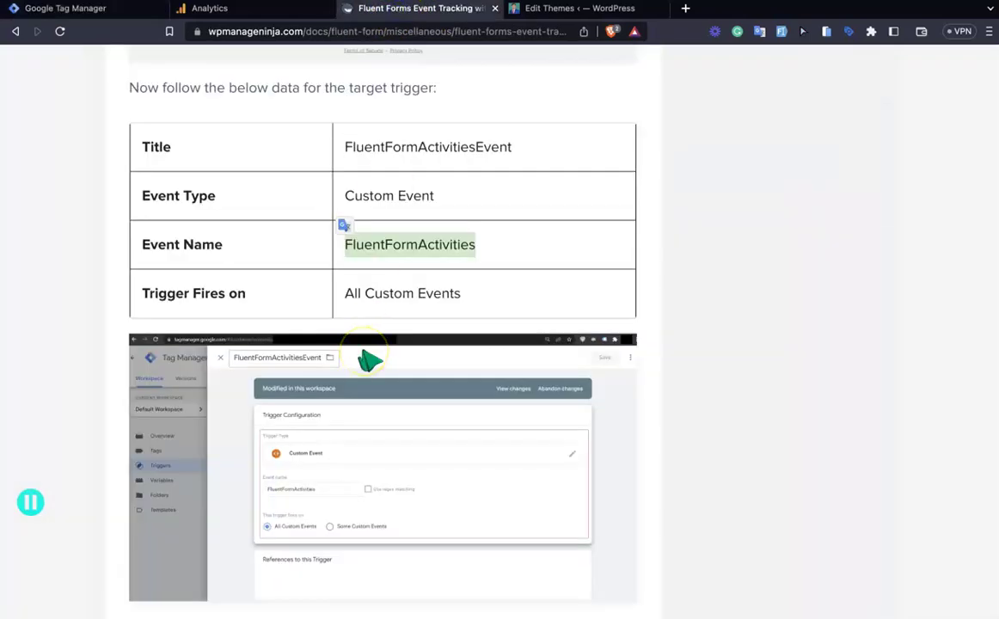
{"action": "scroll", "coordinate": [369, 361], "scroll_direction": "down", "scroll_amount": 5}
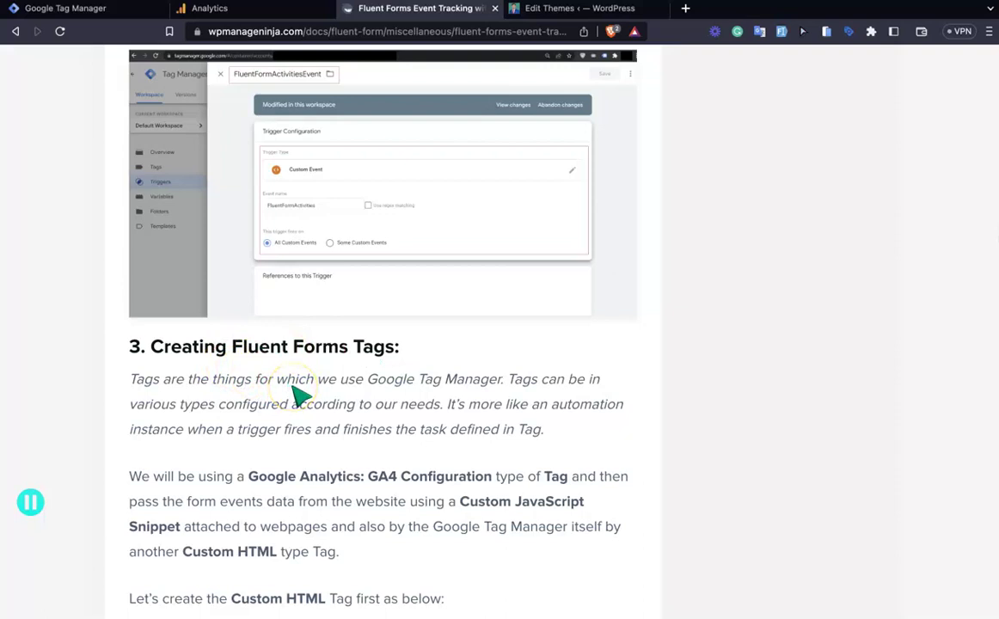
{"action": "scroll", "coordinate": [300, 397], "scroll_direction": "down", "scroll_amount": 2}
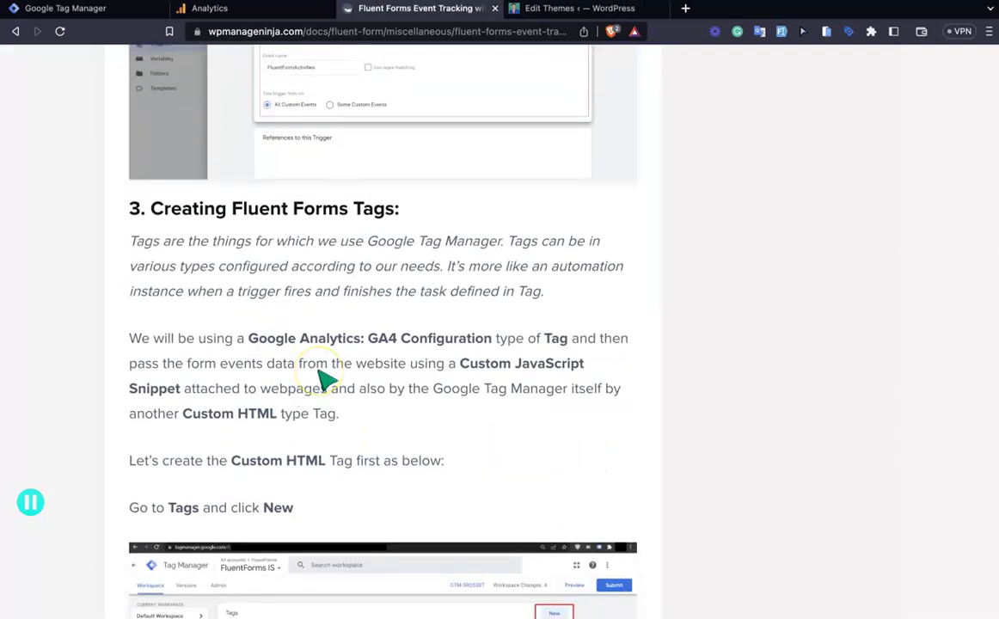
{"action": "scroll", "coordinate": [325, 380], "scroll_direction": "down", "scroll_amount": 1}
{"action": "scroll", "coordinate": [298, 337], "scroll_direction": "down", "scroll_amount": 1}
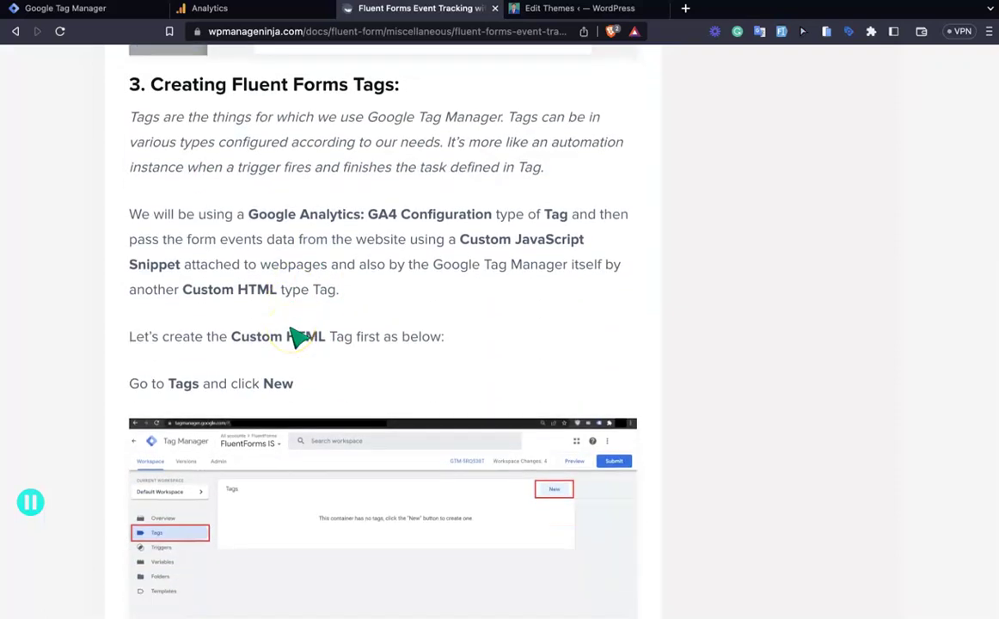
{"action": "scroll", "coordinate": [296, 337], "scroll_direction": "down", "scroll_amount": 3}
{"action": "scroll", "coordinate": [297, 337], "scroll_direction": "down", "scroll_amount": 3}
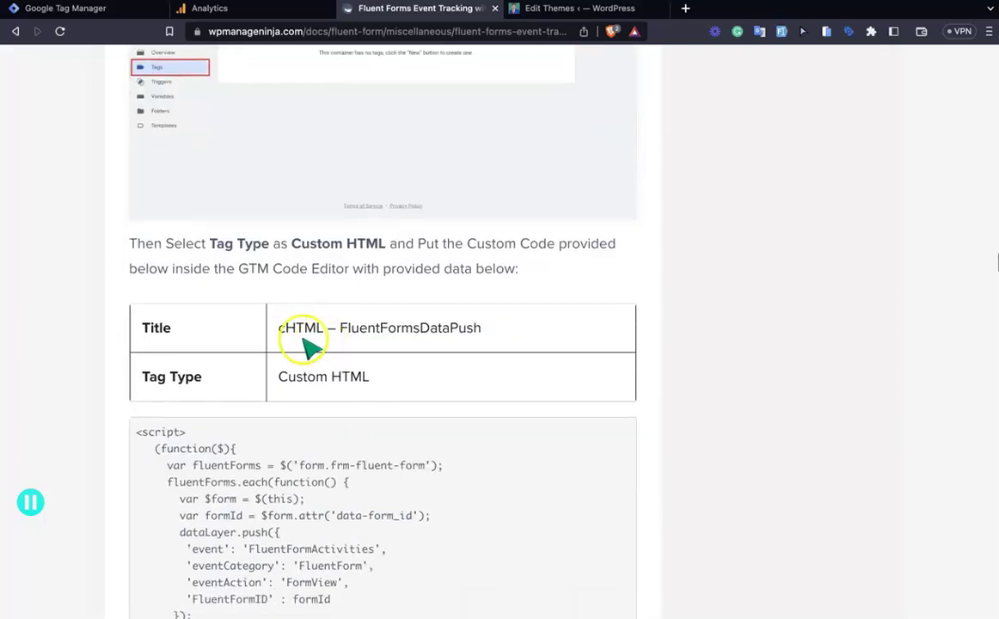
{"action": "left_click_drag", "start_coordinate": [278, 334], "coordinate": [500, 331]}
{"action": "key", "text": "ctrl+c"}
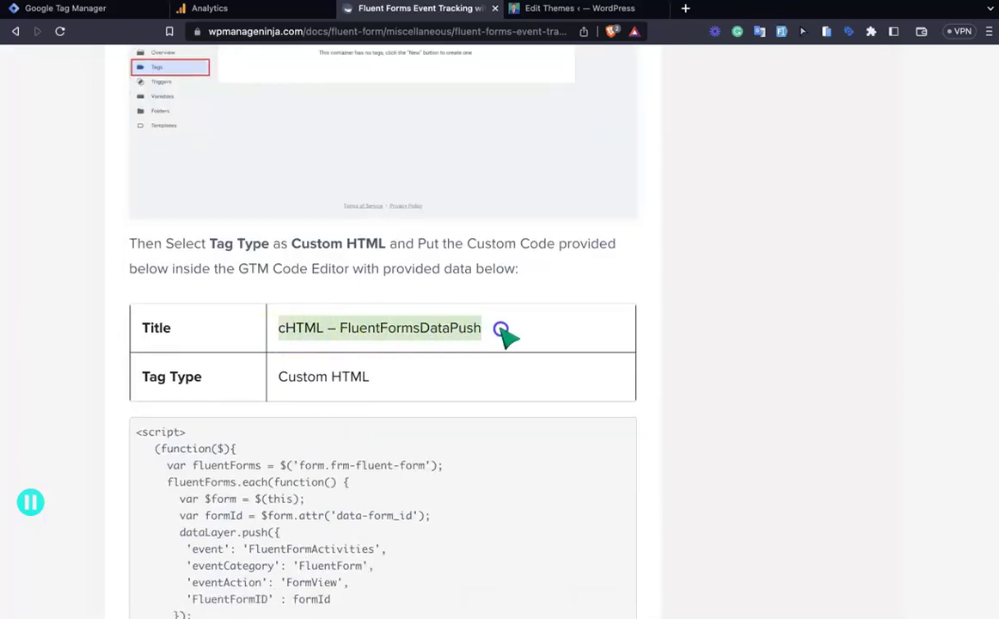
{"action": "scroll", "coordinate": [503, 334], "scroll_direction": "up", "scroll_amount": 2}
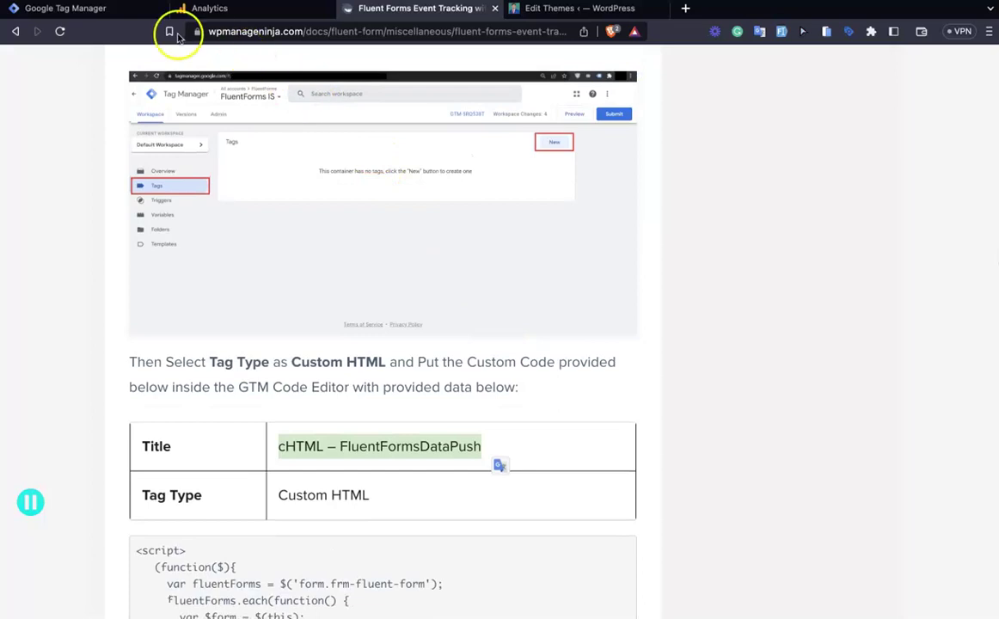
Create a new tag in Tag Manager and title it cHTML – FluentFormsDataPush.
{"action": "left_click", "coordinate": [83, 13]}
{"action": "left_click", "coordinate": [98, 244]}
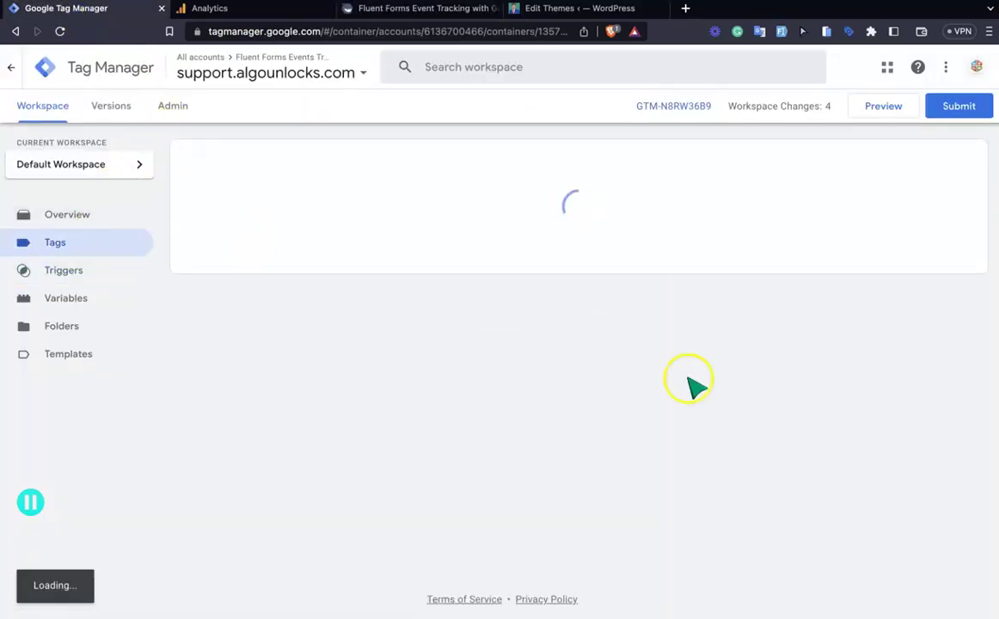
{"action": "left_click", "coordinate": [948, 159]}
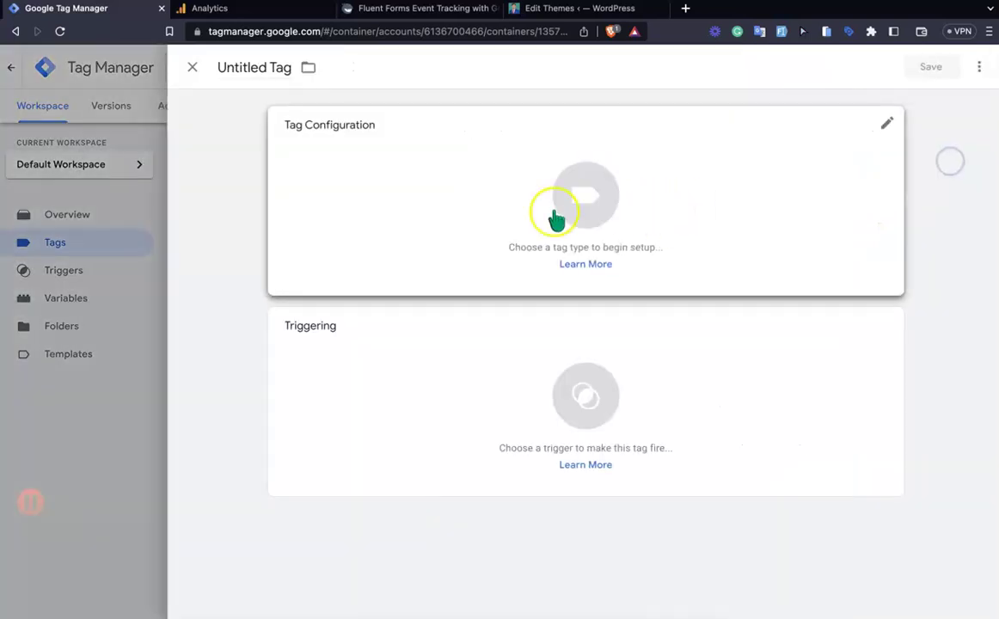
{"action": "left_click", "coordinate": [281, 69]}
{"action": "key", "text": "ctrl+v"}
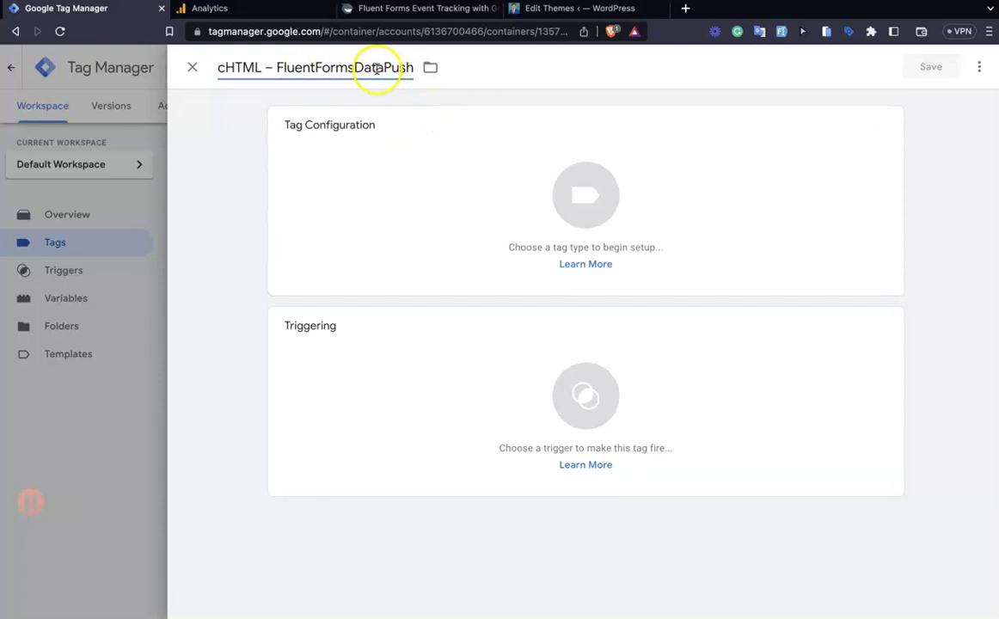
Check the guide's tag type and set the cHTML – FluentFormsDataPush tag to Custom HTML in Tag Manager.
{"action": "left_click", "coordinate": [388, 10]}
{"action": "scroll", "coordinate": [356, 466], "scroll_direction": "down", "scroll_amount": 3}
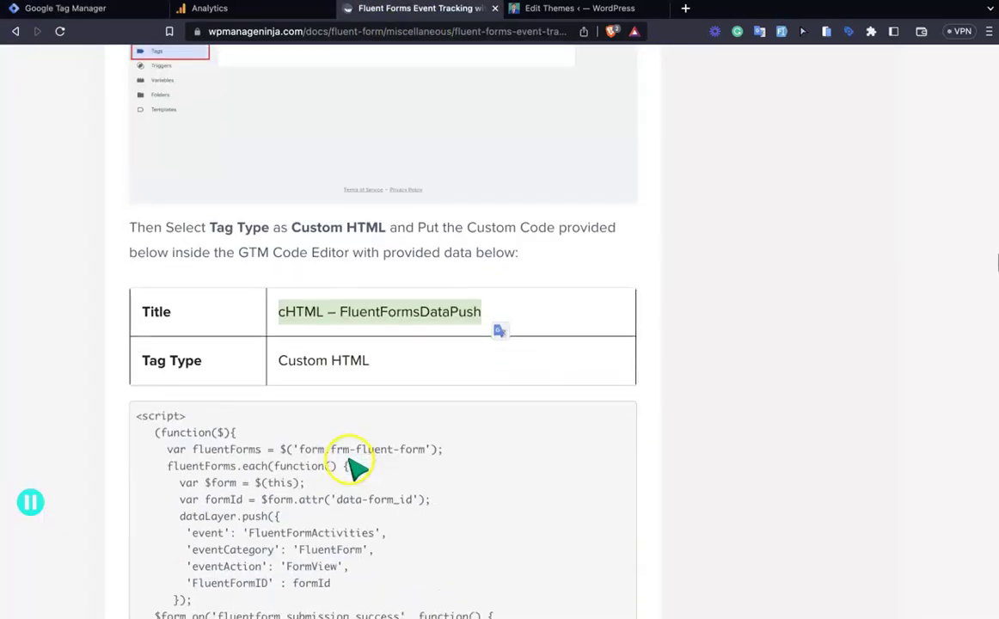
{"action": "scroll", "coordinate": [361, 409], "scroll_direction": "down", "scroll_amount": 2}
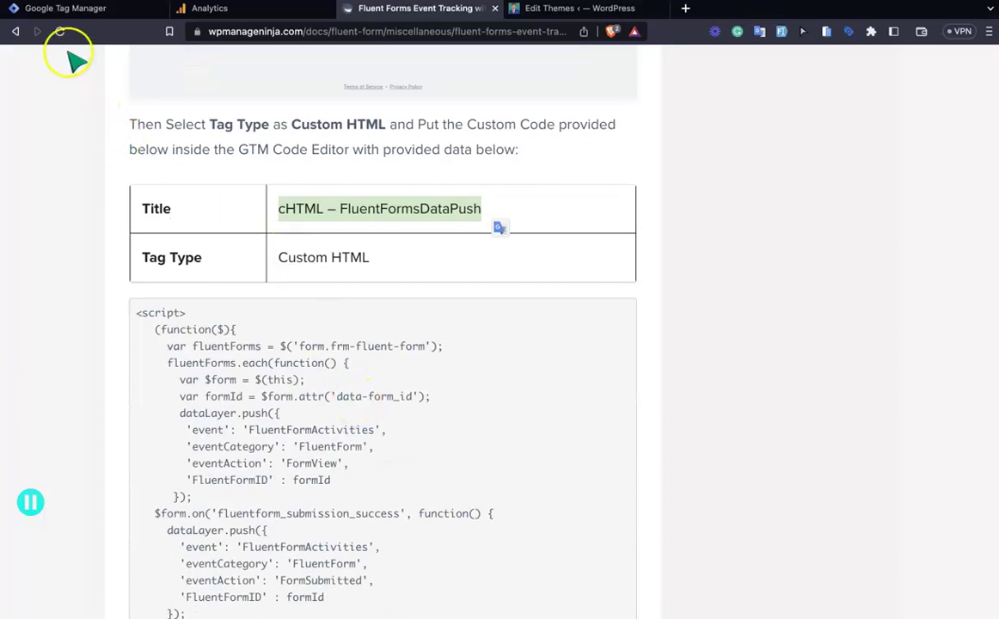
{"action": "left_click", "coordinate": [89, 10]}
{"action": "left_click", "coordinate": [587, 247]}
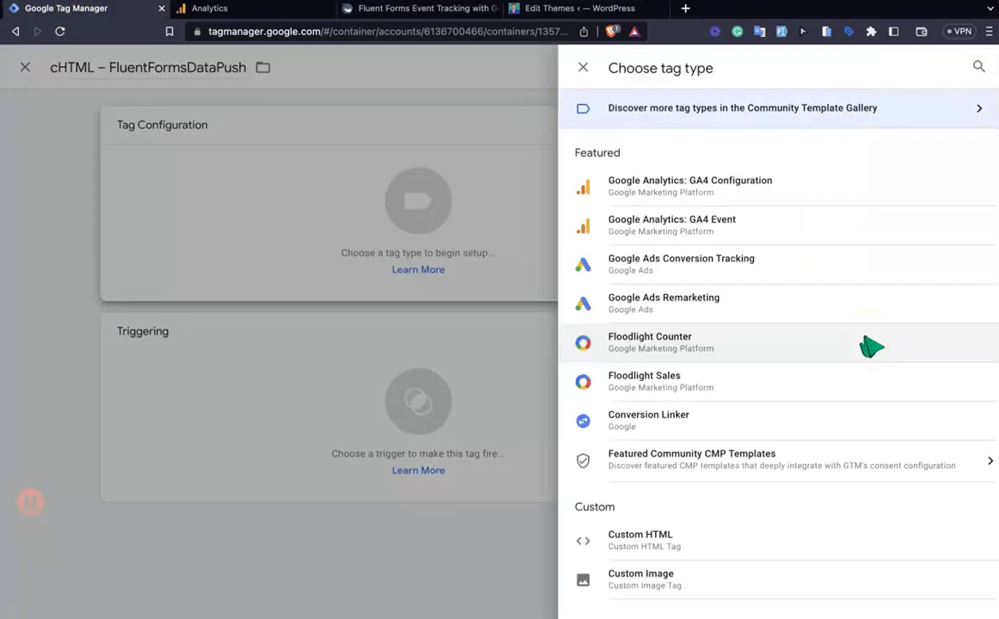
{"action": "scroll", "coordinate": [799, 396], "scroll_direction": "down", "scroll_amount": 3}
{"action": "left_click", "coordinate": [724, 441]}
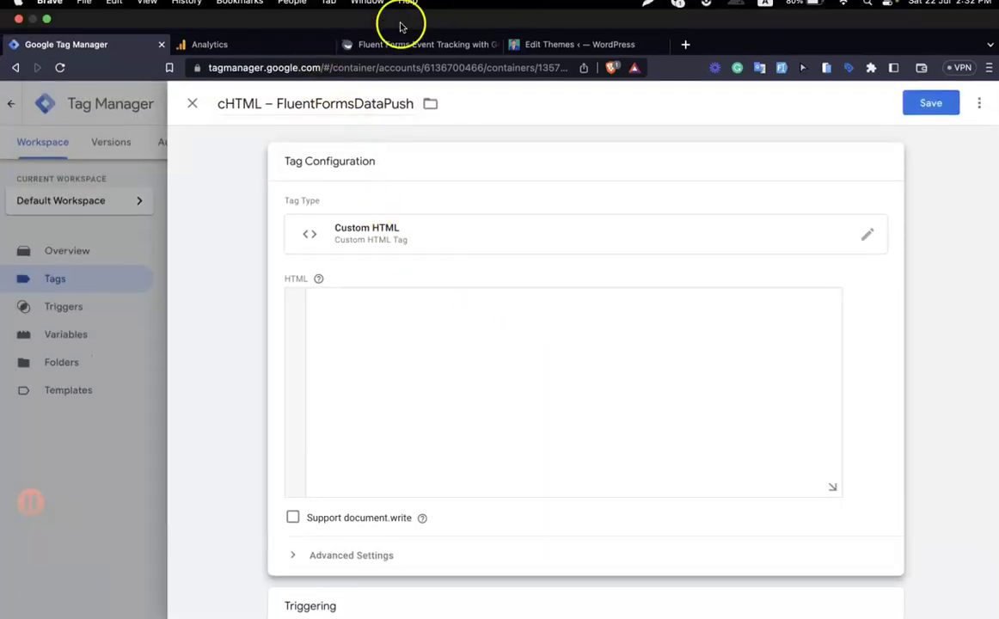
Copy the complete data push script from the guide and paste it into the tag's HTML code in Tag Manager.
{"action": "left_click", "coordinate": [397, 42]}
{"action": "scroll", "coordinate": [391, 352], "scroll_direction": "down", "scroll_amount": 5}
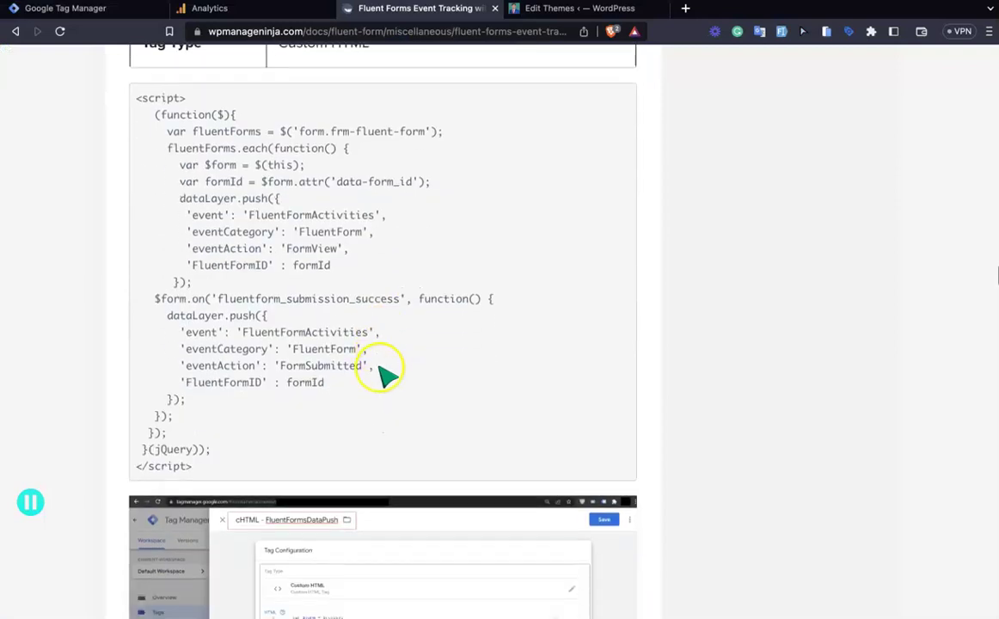
{"action": "left_click_drag", "start_coordinate": [206, 462], "coordinate": [145, 100]}
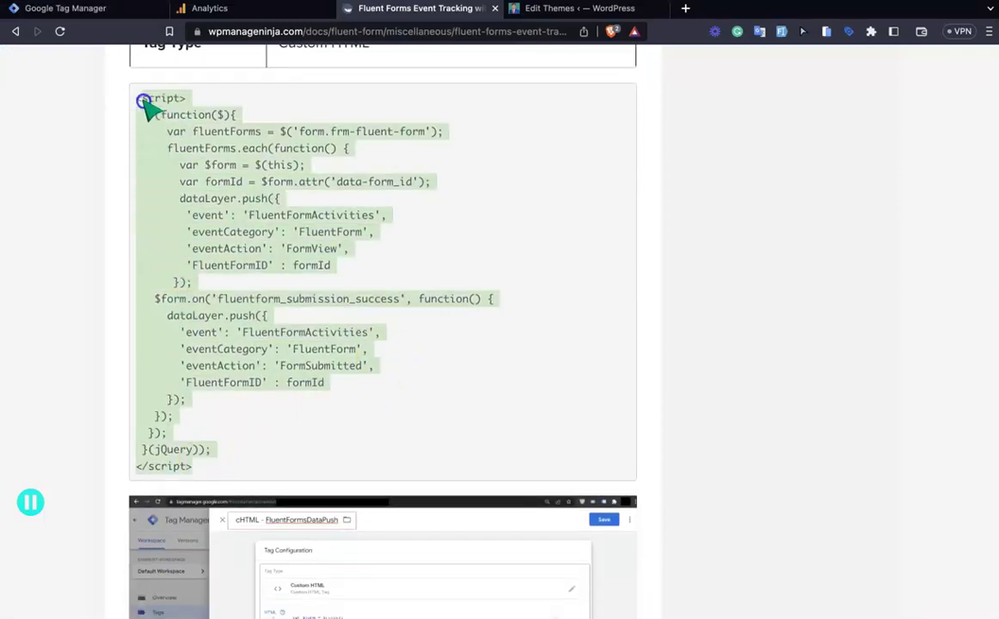
{"action": "left_click", "coordinate": [134, 14]}
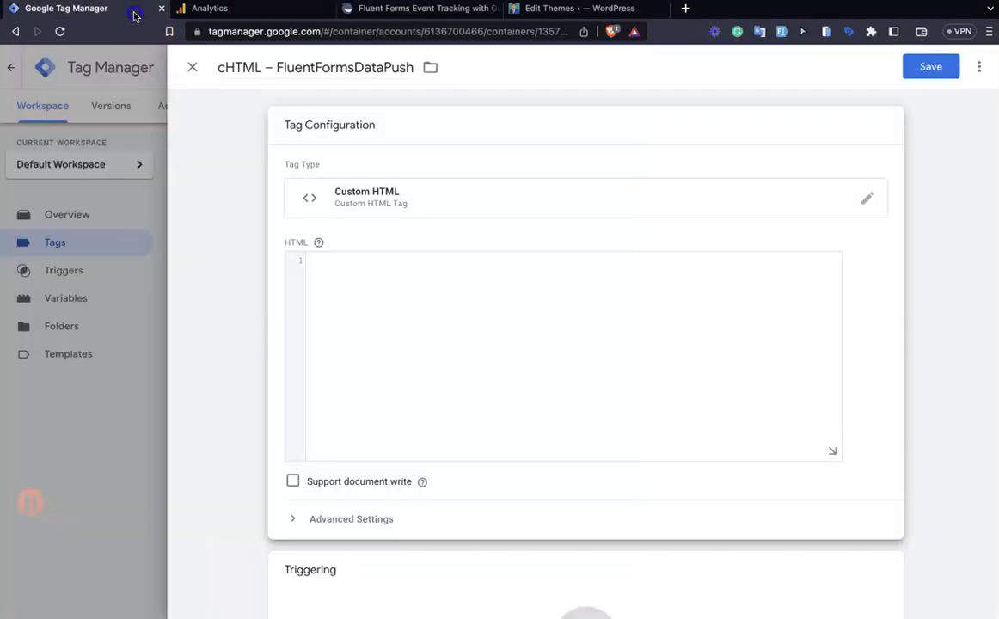
{"action": "left_click", "coordinate": [434, 321]}
{"action": "key", "text": "super+v"}
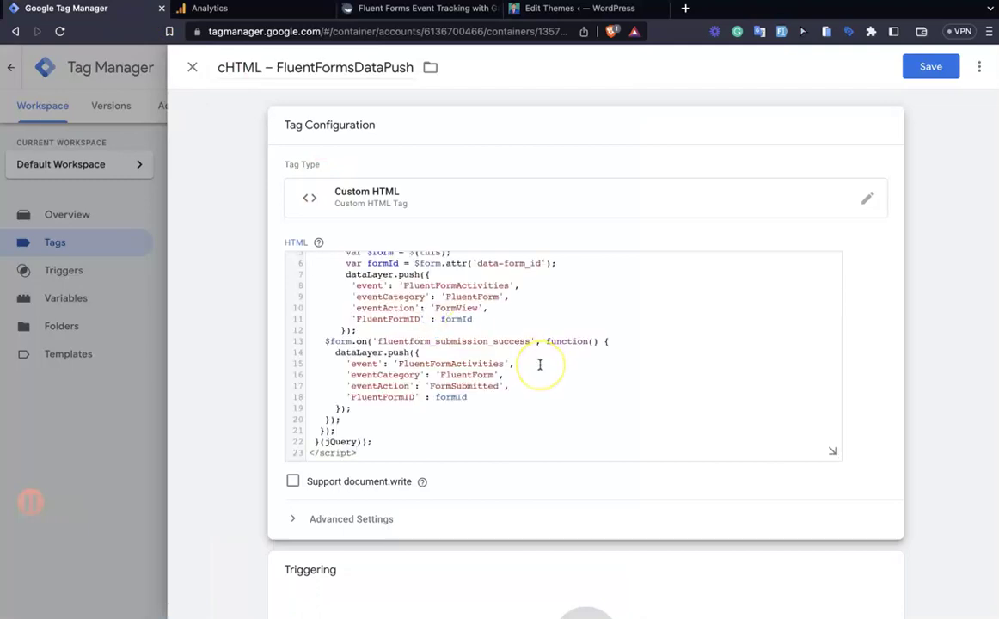
Look up the firing trigger in the guide, assign the All Pages page view trigger to the tag, and save it.
{"action": "left_click", "coordinate": [417, 9]}
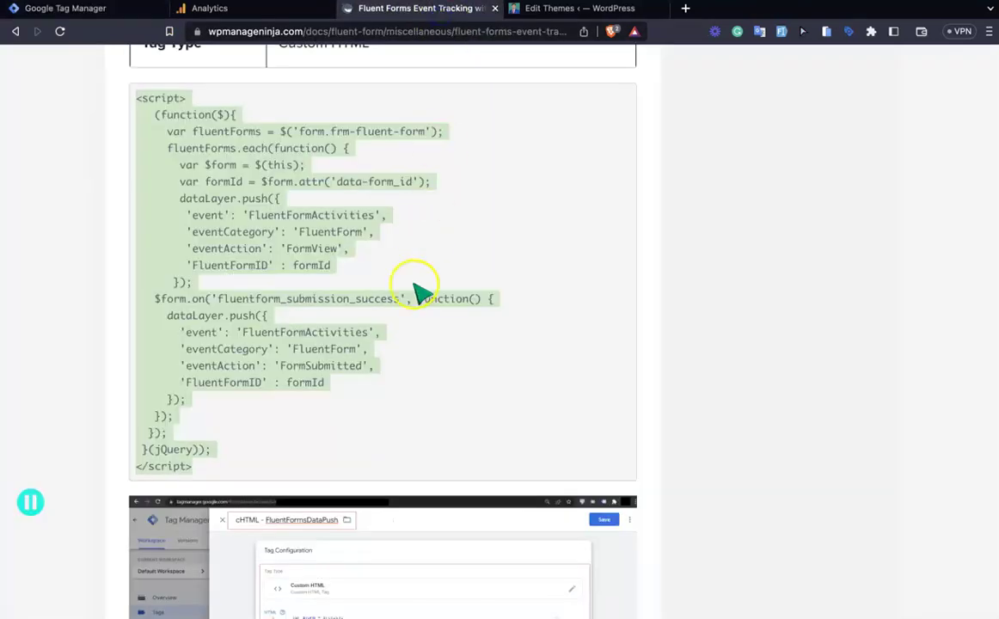
{"action": "scroll", "coordinate": [412, 288], "scroll_direction": "down", "scroll_amount": 4}
{"action": "scroll", "coordinate": [415, 327], "scroll_direction": "down", "scroll_amount": 1}
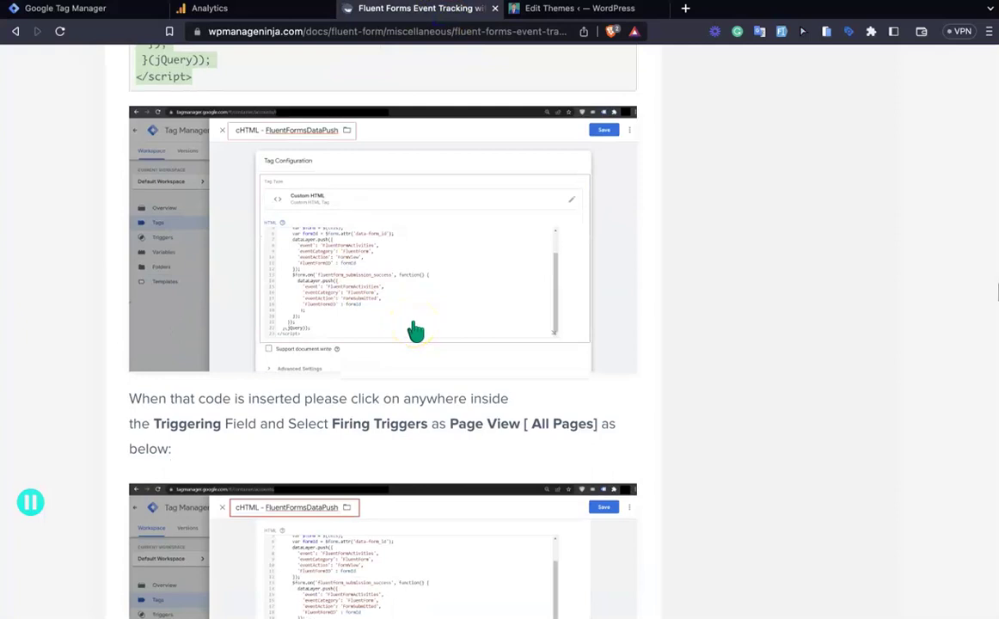
{"action": "scroll", "coordinate": [414, 327], "scroll_direction": "down", "scroll_amount": 3}
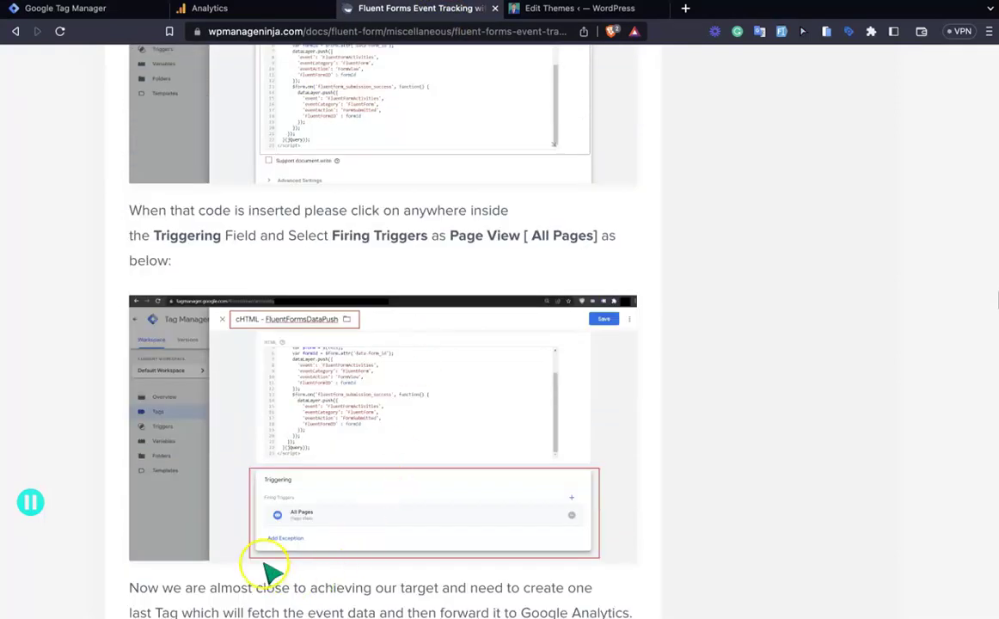
{"action": "left_click", "coordinate": [84, 8]}
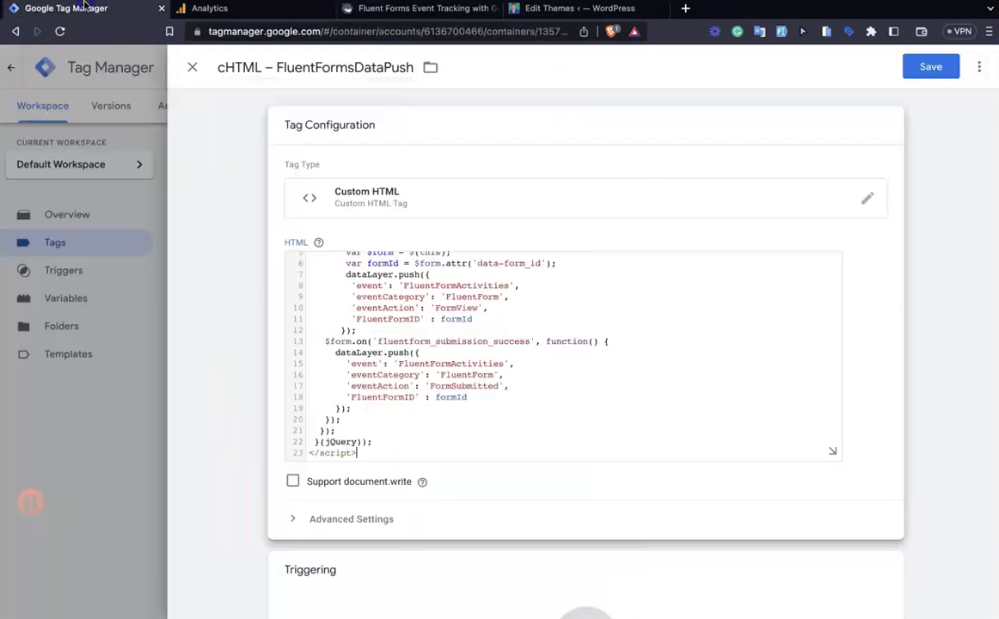
{"action": "scroll", "coordinate": [427, 387], "scroll_direction": "down", "scroll_amount": 3}
{"action": "left_click", "coordinate": [428, 486]}
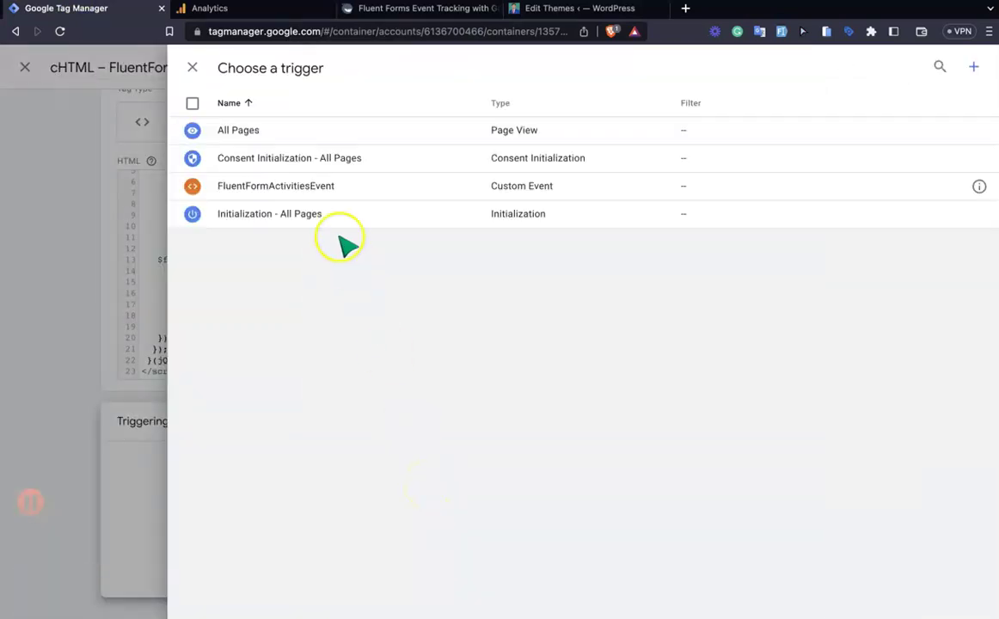
{"action": "left_click", "coordinate": [284, 133]}
{"action": "scroll", "coordinate": [503, 392], "scroll_direction": "down", "scroll_amount": 1}
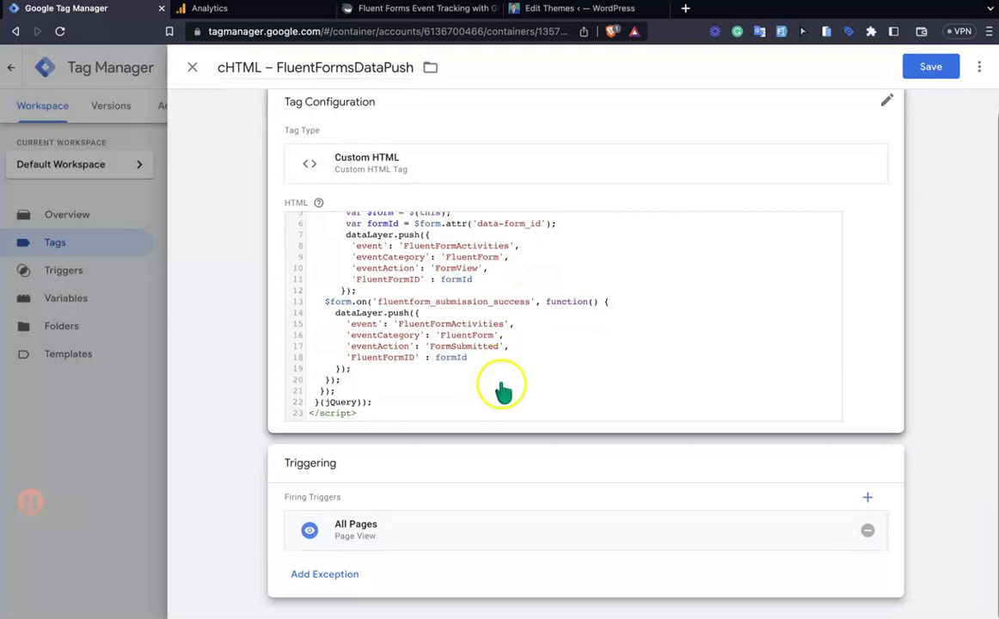
{"action": "left_click", "coordinate": [933, 68]}
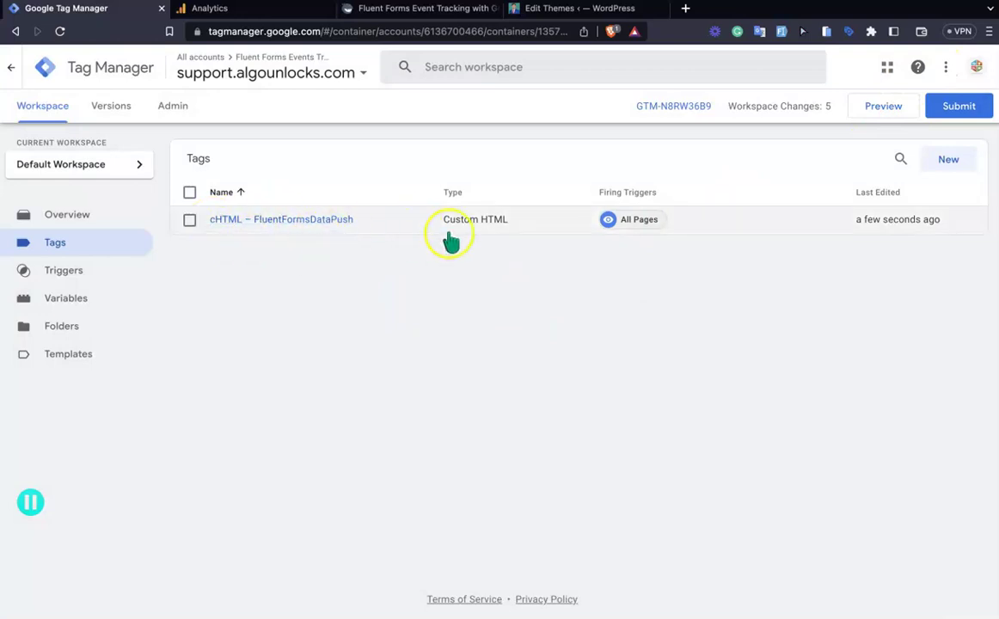
Read the guide's instructions for the last tag and copy its title, FluentForms – GA4.
{"action": "left_click", "coordinate": [392, 12]}
{"action": "scroll", "coordinate": [378, 286], "scroll_direction": "down", "scroll_amount": 5}
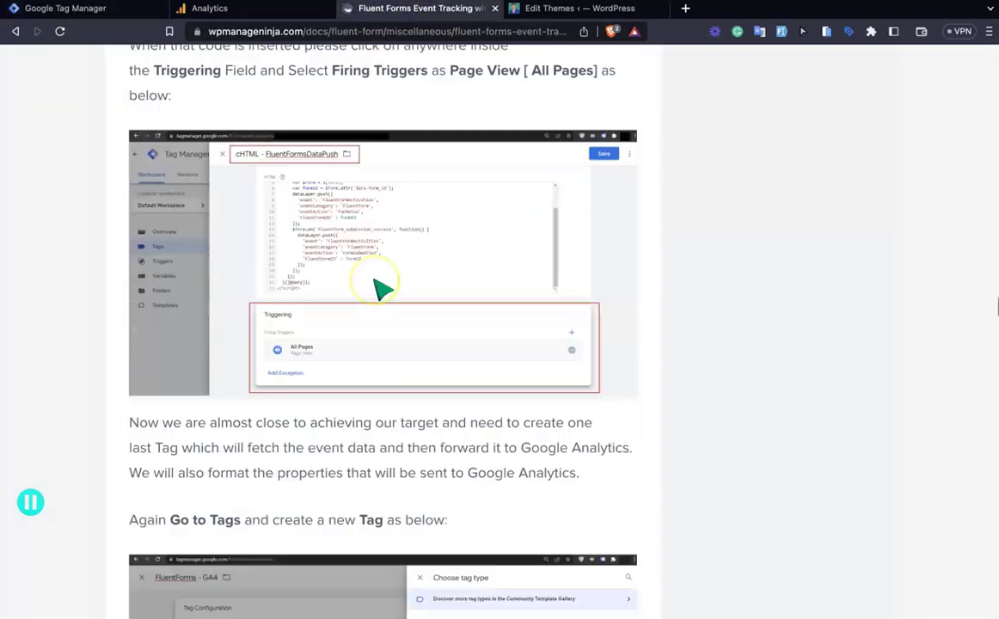
{"action": "scroll", "coordinate": [380, 292], "scroll_direction": "down", "scroll_amount": 1}
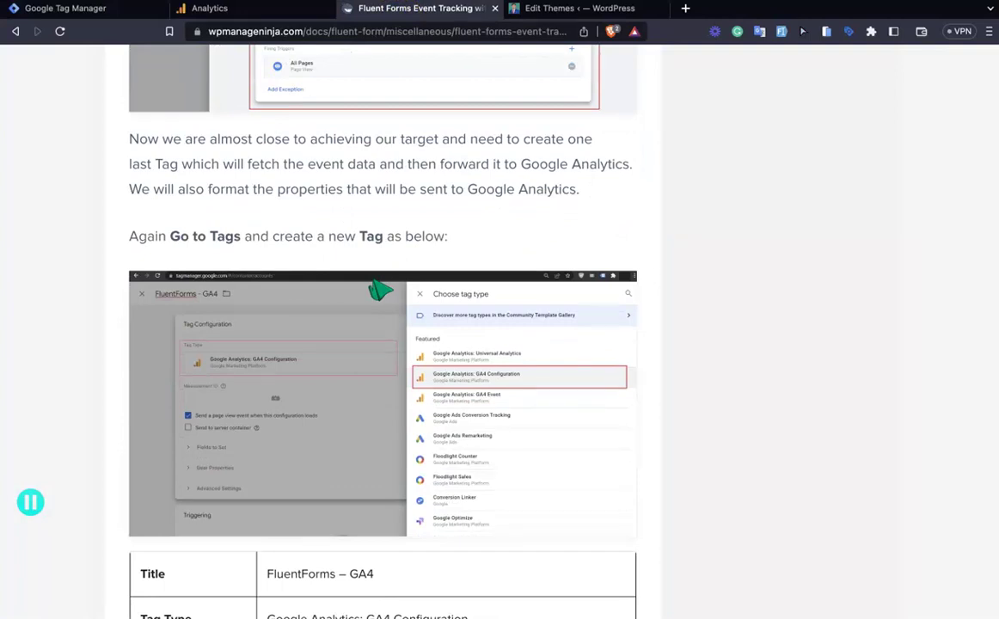
{"action": "scroll", "coordinate": [468, 253], "scroll_direction": "down", "scroll_amount": 3}
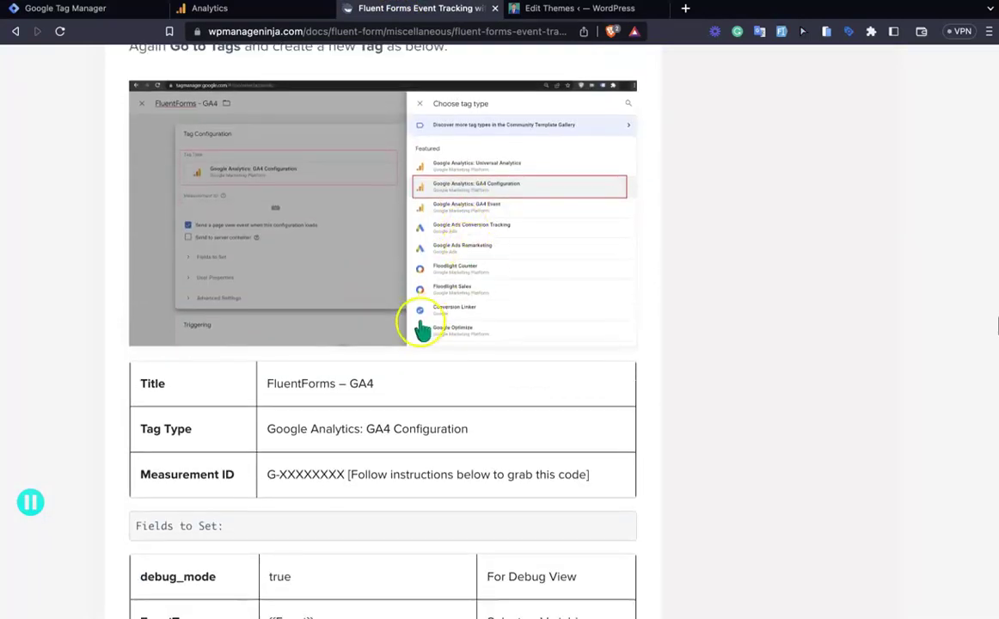
{"action": "left_click_drag", "start_coordinate": [400, 387], "coordinate": [274, 387]}
{"action": "key", "text": "super+c"}
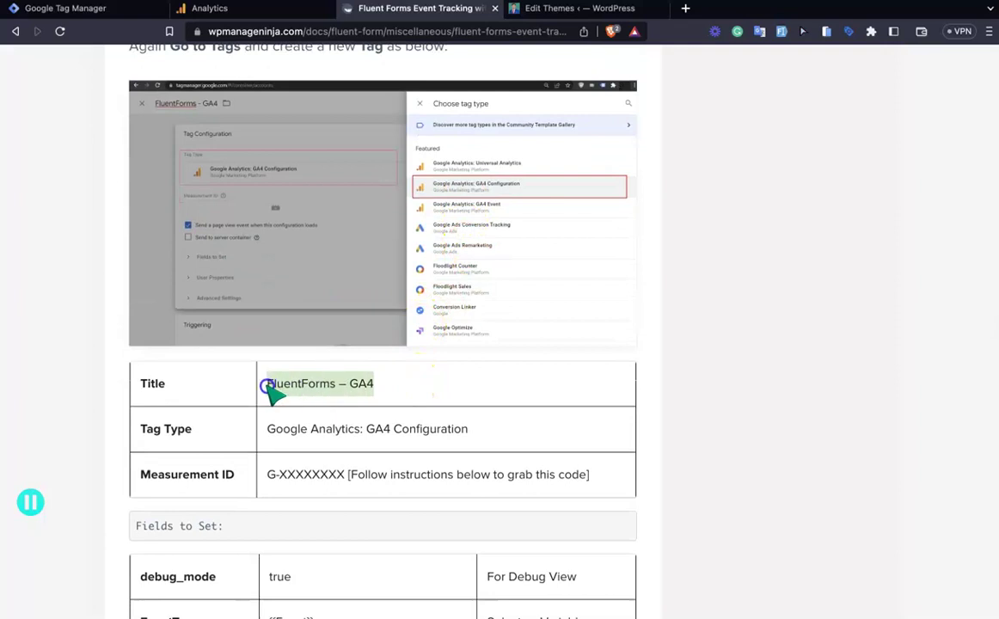
Create another new tag in Tag Manager and title it FluentForms – GA4.
{"action": "left_click", "coordinate": [96, 10]}
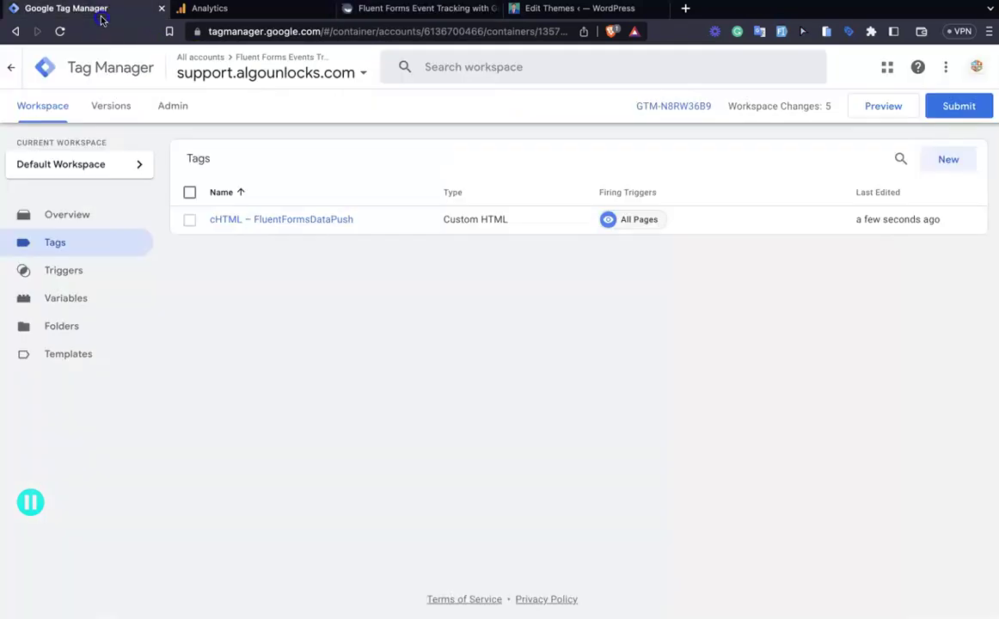
{"action": "left_click", "coordinate": [963, 163]}
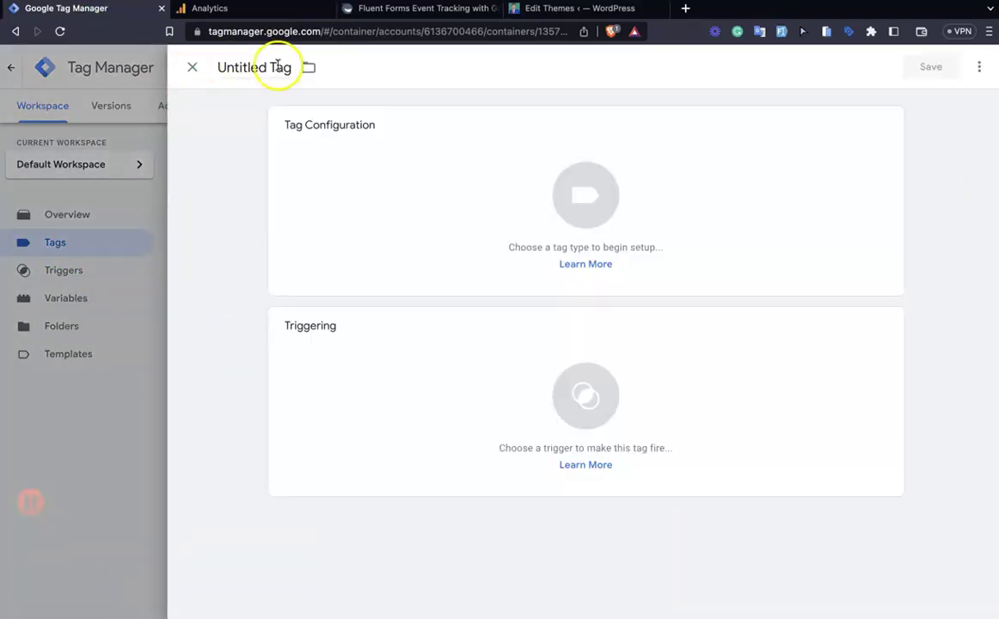
{"action": "left_click", "coordinate": [281, 67]}
{"action": "key", "text": "super+v"}
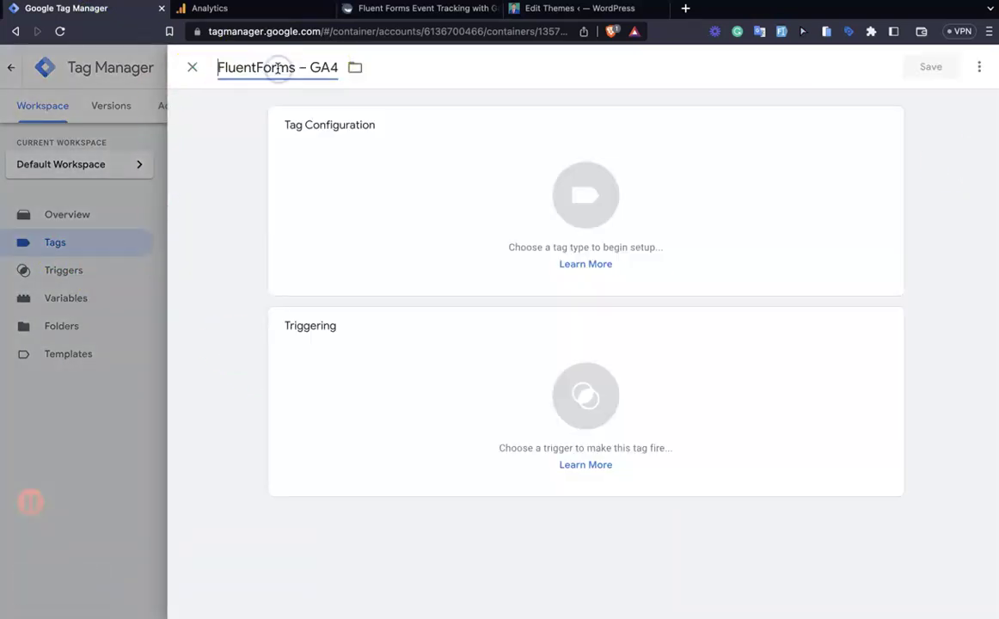
Set the new tag's type to Google Analytics: GA4 Configuration, checking it against the guide.
{"action": "left_click", "coordinate": [483, 180]}
{"action": "left_click", "coordinate": [414, 12]}
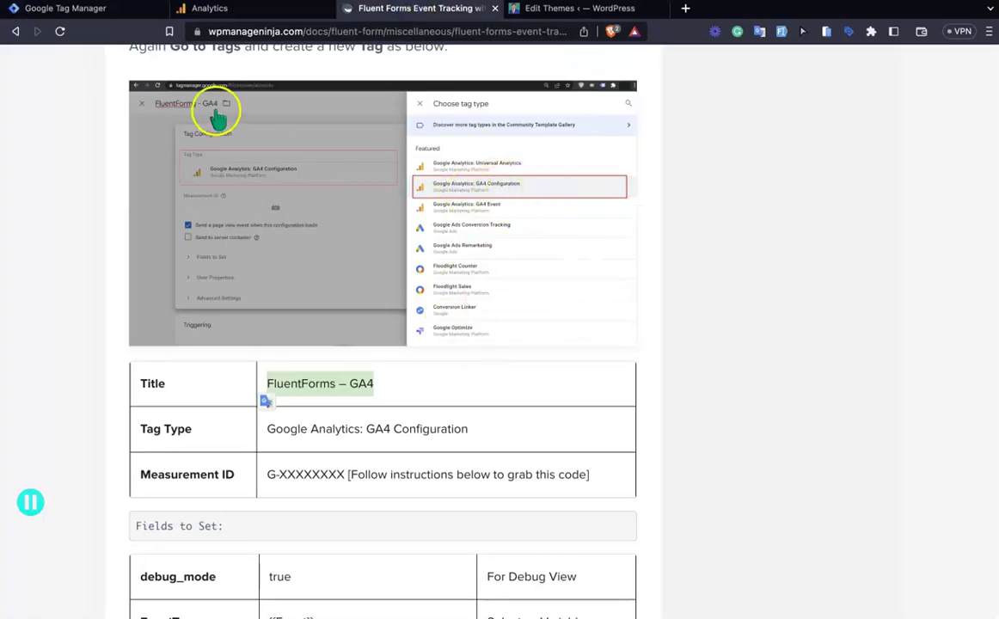
{"action": "left_click", "coordinate": [105, 11]}
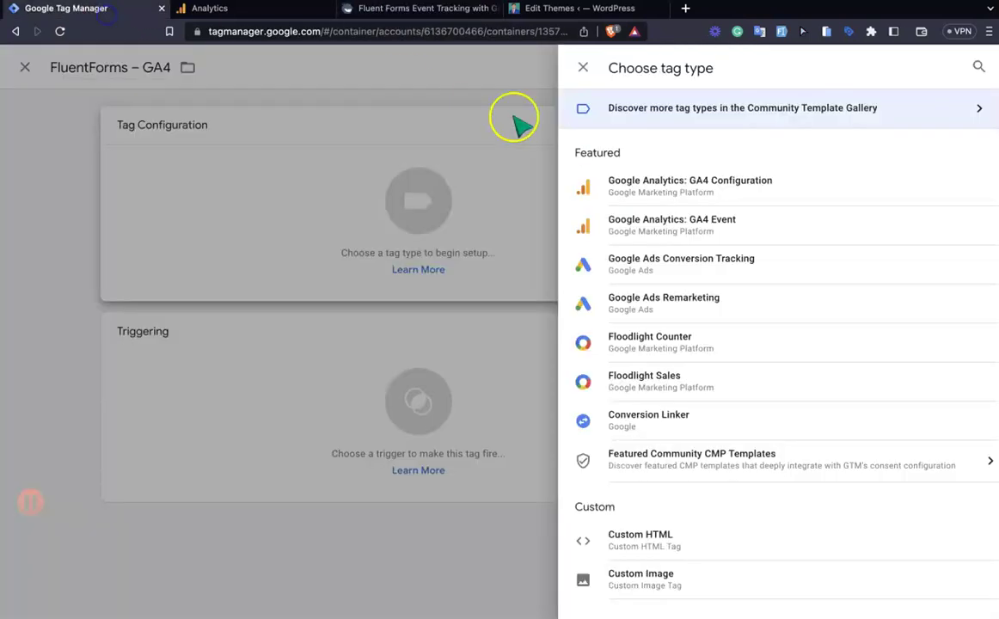
{"action": "left_click", "coordinate": [718, 191]}
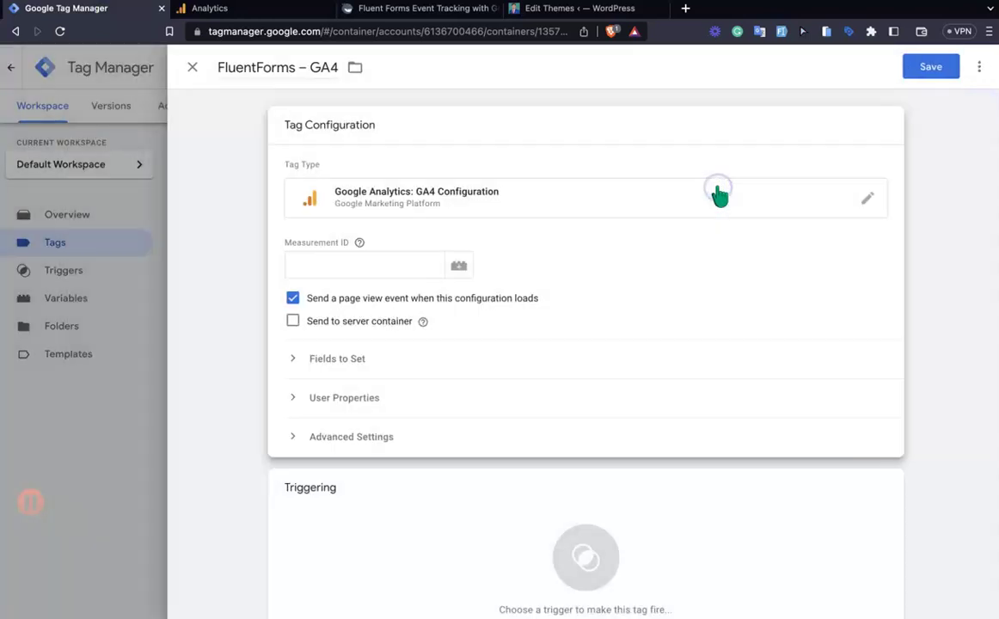
{"action": "left_click", "coordinate": [336, 265]}
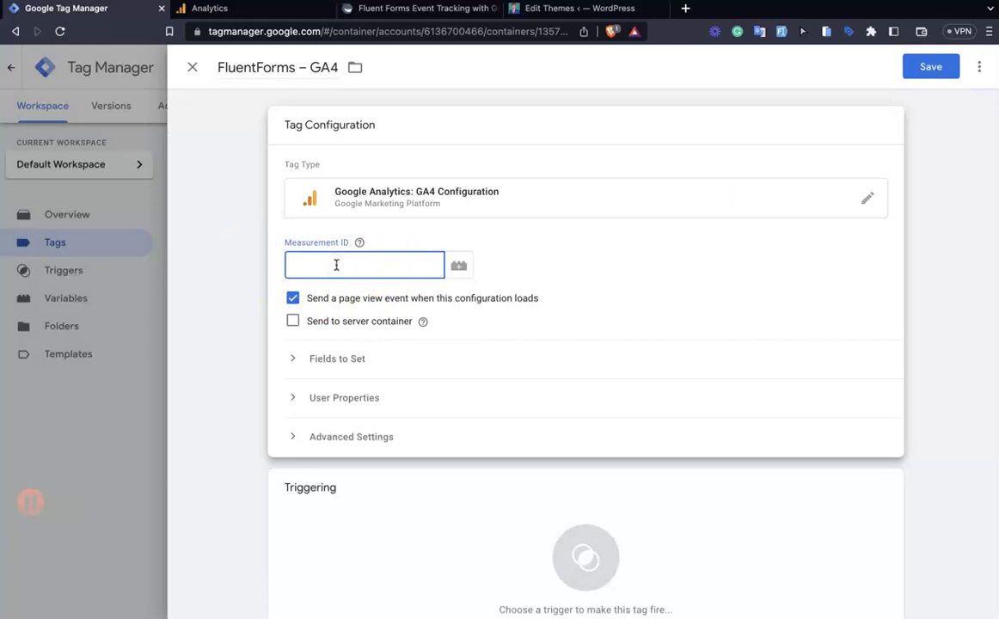
{"action": "left_click", "coordinate": [458, 265]}
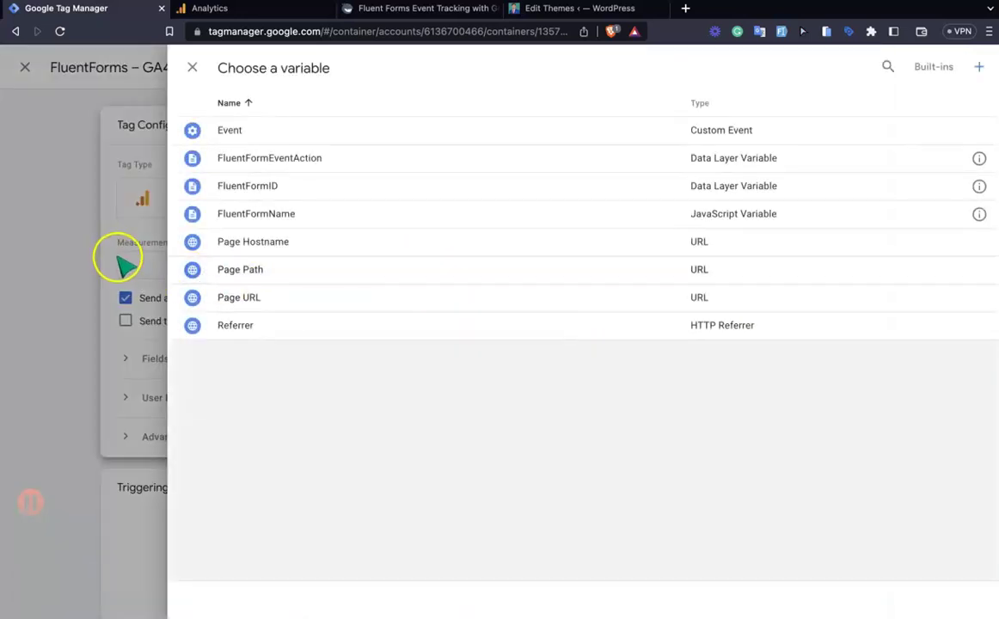
{"action": "left_click", "coordinate": [120, 259]}
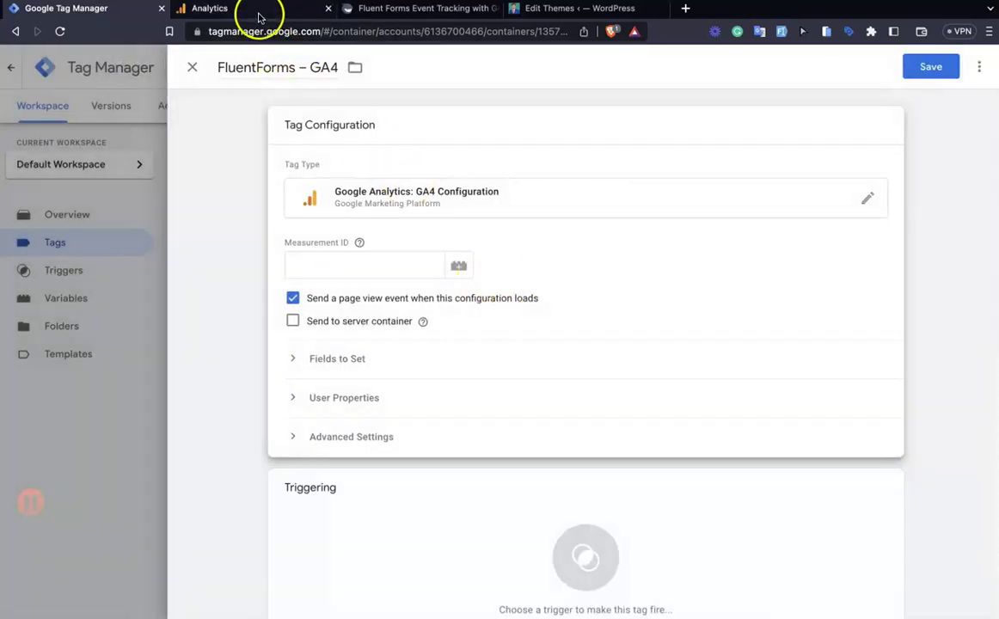
Copy the measurement ID from the web stream details in Analytics and enter it in the FluentForms – GA4 tag.
{"action": "left_click", "coordinate": [258, 12]}
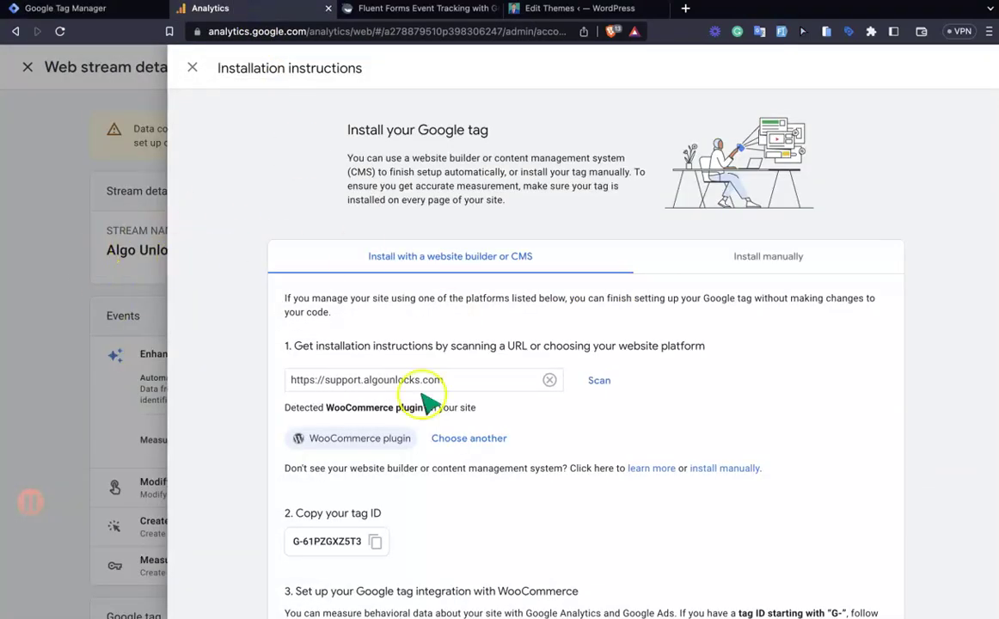
{"action": "left_click", "coordinate": [120, 236]}
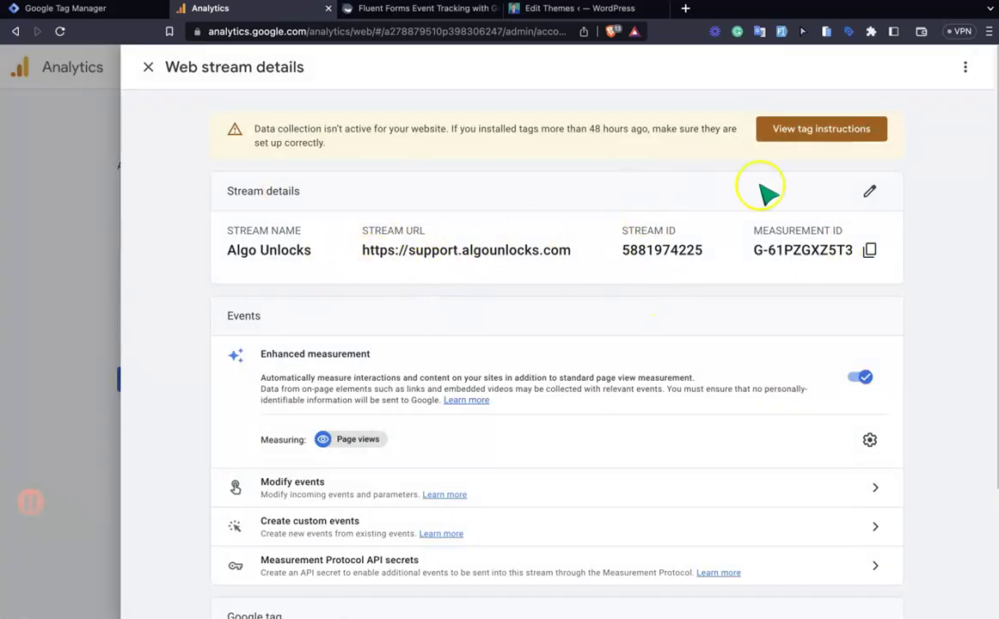
{"action": "left_click", "coordinate": [870, 250]}
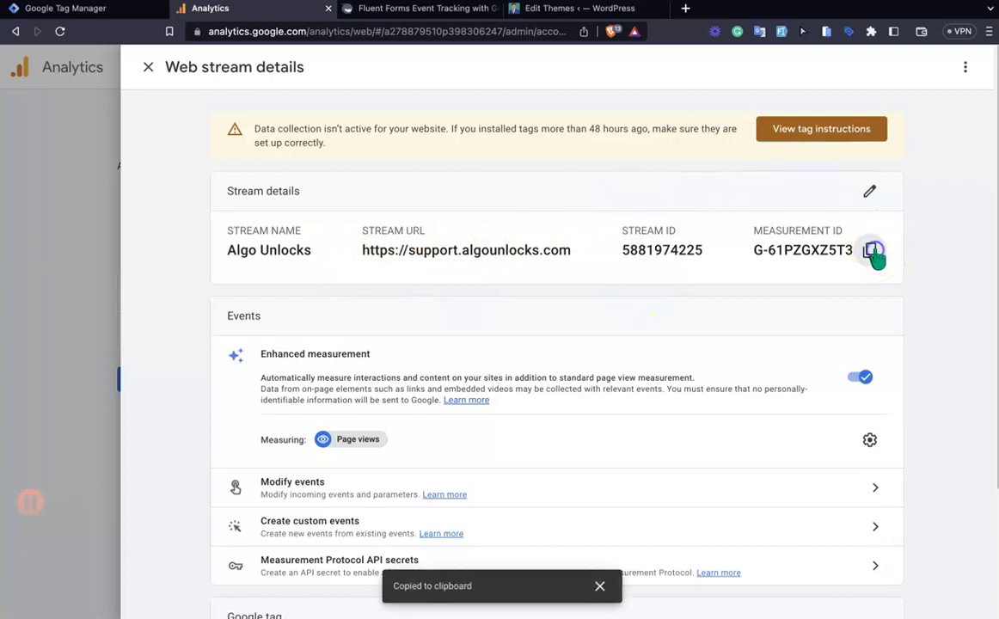
{"action": "left_click", "coordinate": [86, 10]}
{"action": "left_click", "coordinate": [311, 272]}
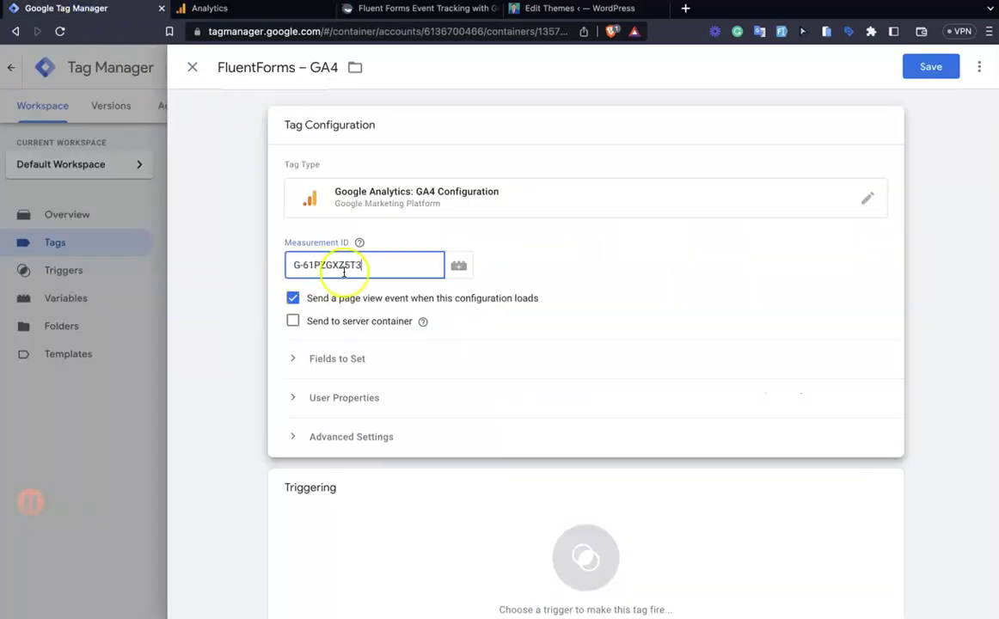
Review the guide's Fields to Set table and its instructions for getting the measurement ID and creating a data stream.
{"action": "left_click", "coordinate": [418, 9]}
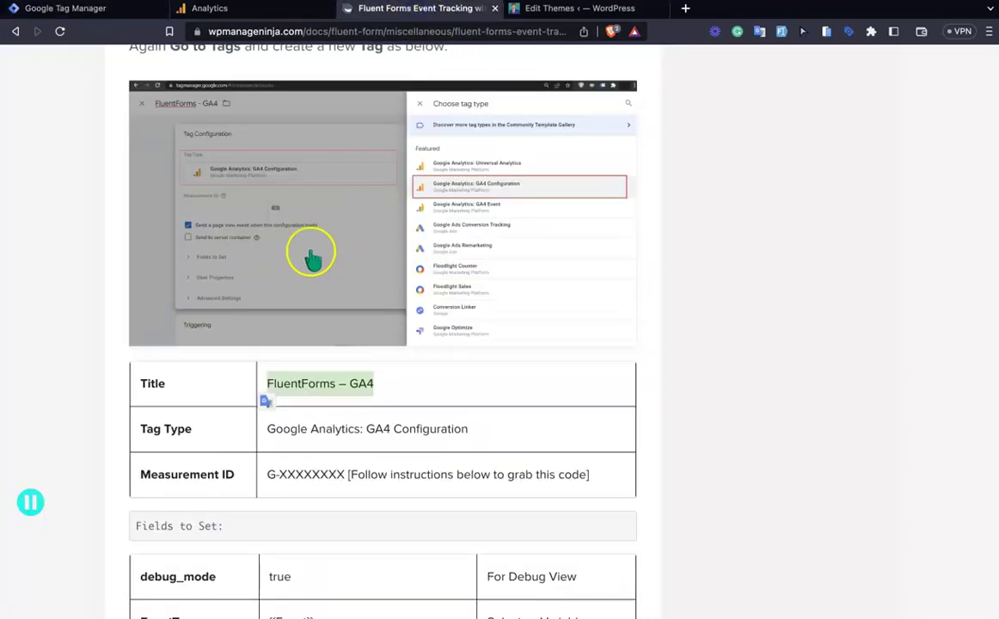
{"action": "scroll", "coordinate": [301, 430], "scroll_direction": "down", "scroll_amount": 2}
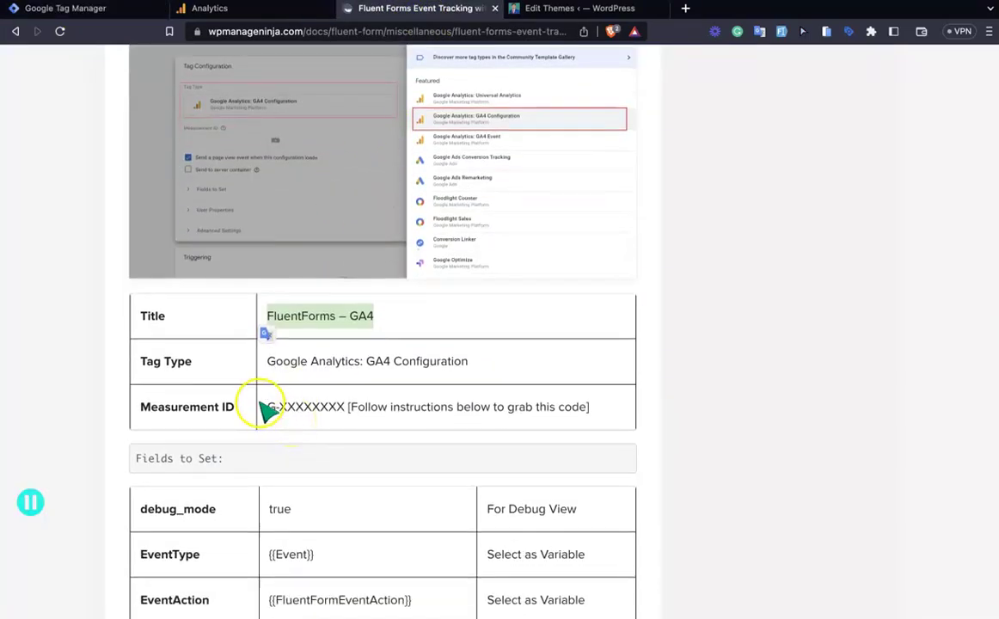
{"action": "scroll", "coordinate": [290, 429], "scroll_direction": "down", "scroll_amount": 10}
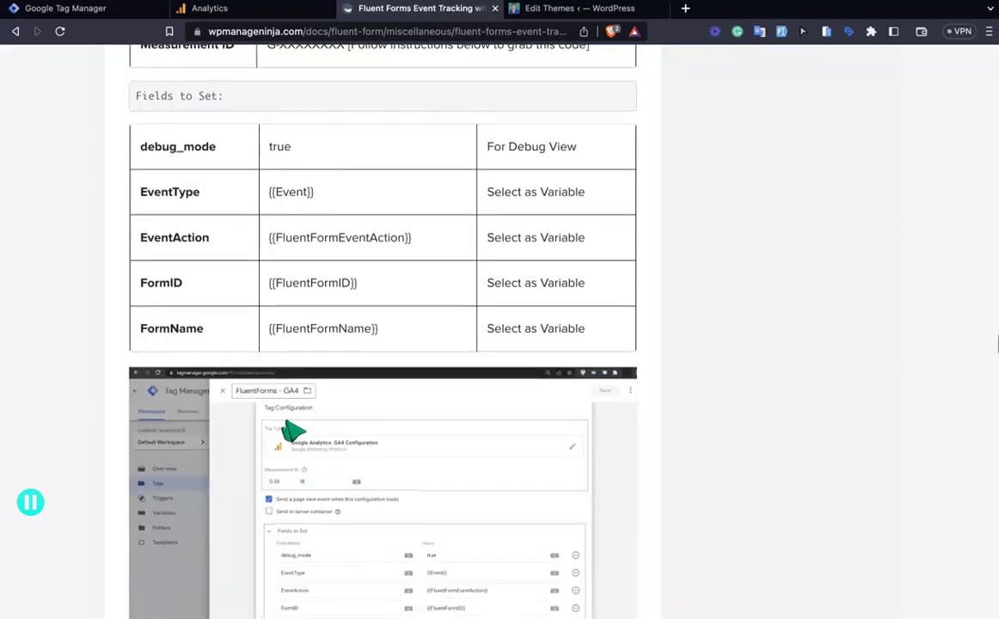
{"action": "scroll", "coordinate": [292, 430], "scroll_direction": "down", "scroll_amount": 8}
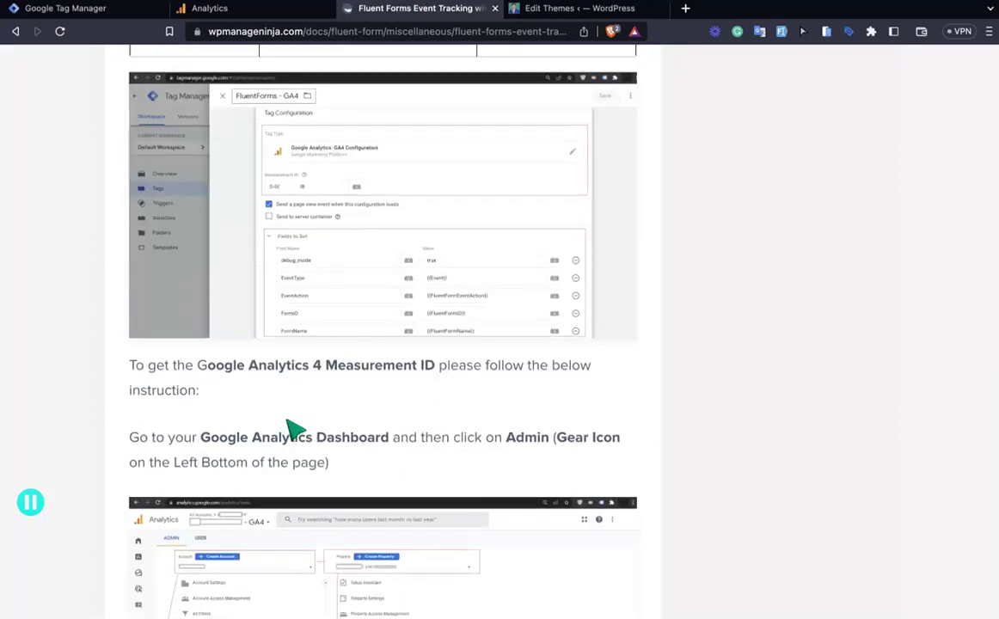
{"action": "scroll", "coordinate": [292, 430], "scroll_direction": "down", "scroll_amount": 8}
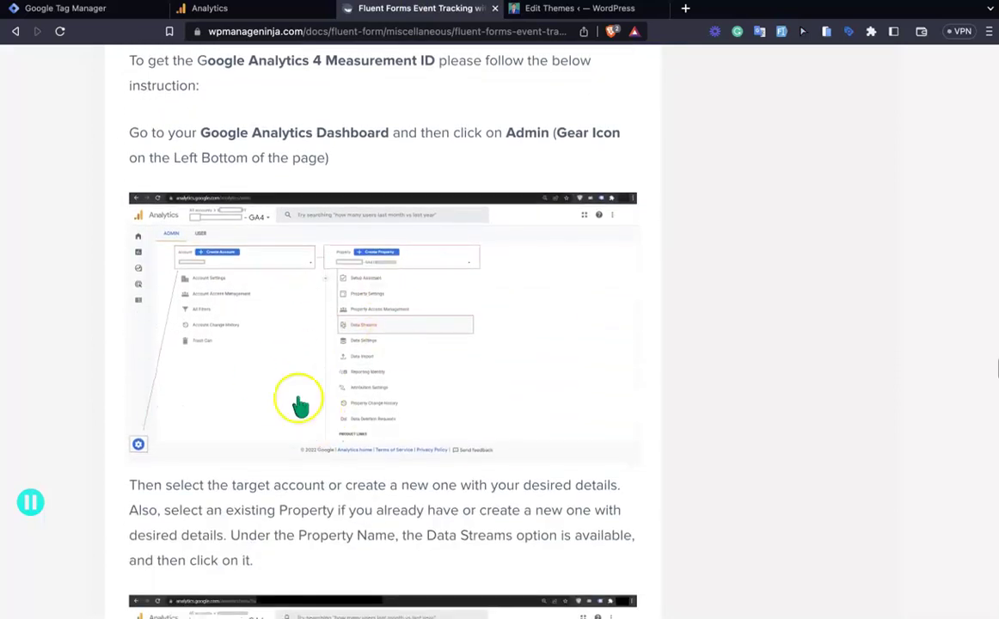
{"action": "scroll", "coordinate": [423, 400], "scroll_direction": "down", "scroll_amount": 10}
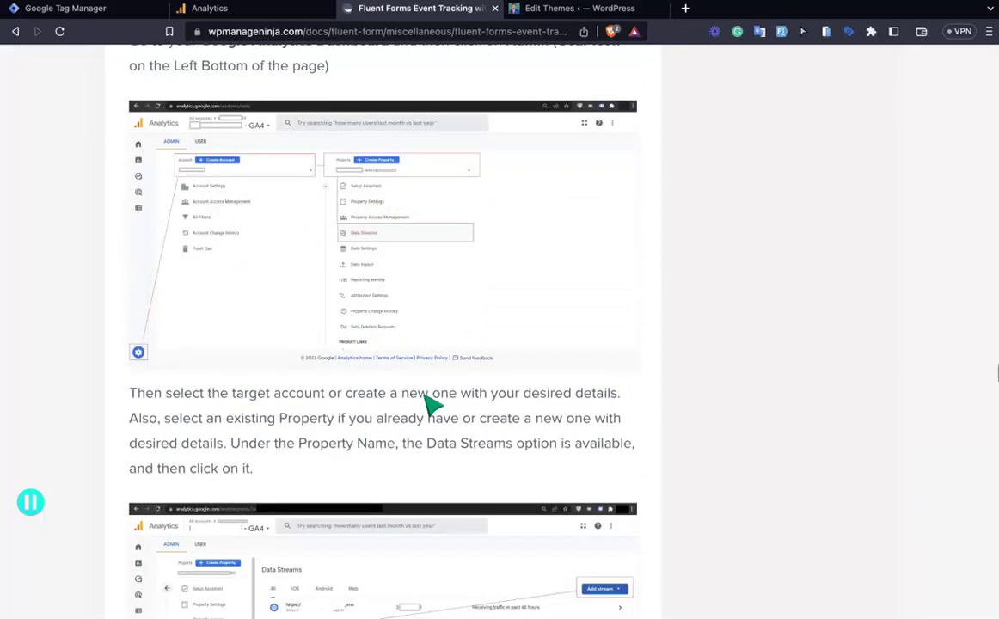
{"action": "scroll", "coordinate": [392, 327], "scroll_direction": "down", "scroll_amount": 7}
{"action": "scroll", "coordinate": [404, 361], "scroll_direction": "down", "scroll_amount": 4}
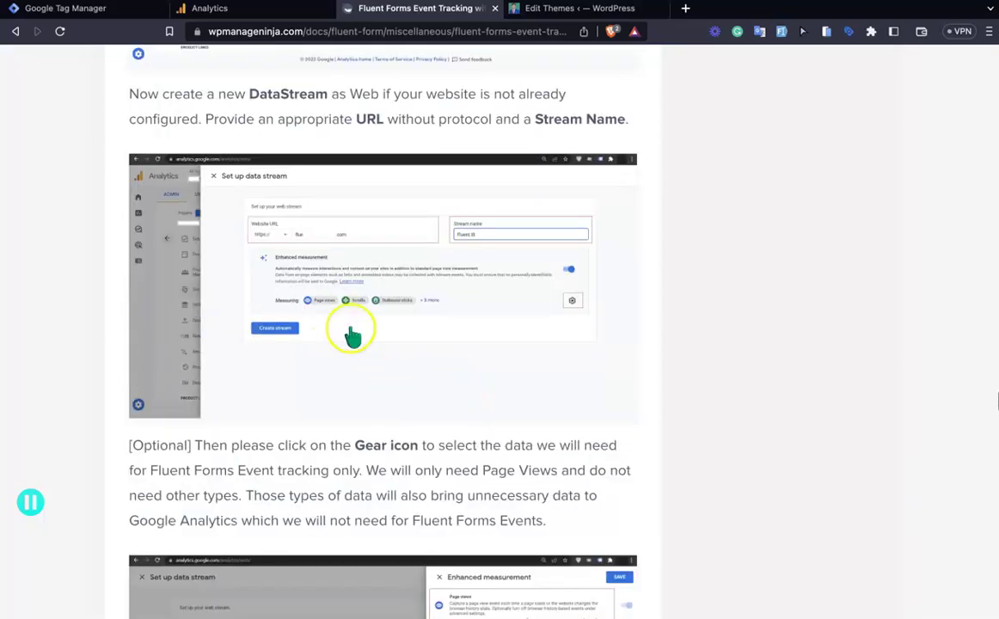
{"action": "scroll", "coordinate": [419, 431], "scroll_direction": "up", "scroll_amount": 16}
{"action": "scroll", "coordinate": [421, 430], "scroll_direction": "up", "scroll_amount": 6}
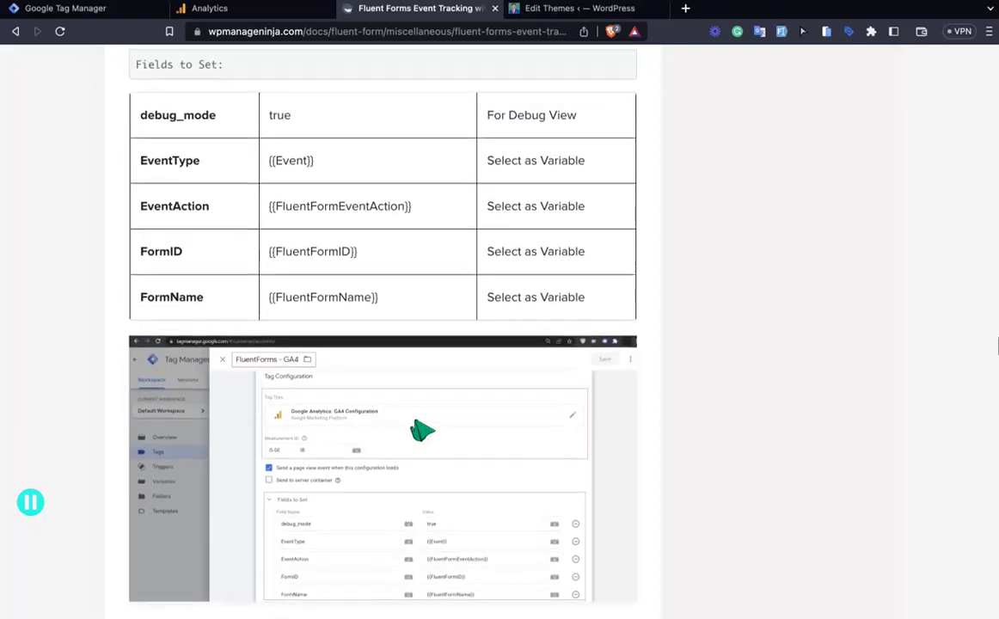
Add five Fields to Set rows to the FluentForms – GA4 tag and name the first field debug_mode, copied from the guide.
{"action": "left_click", "coordinate": [281, 237]}
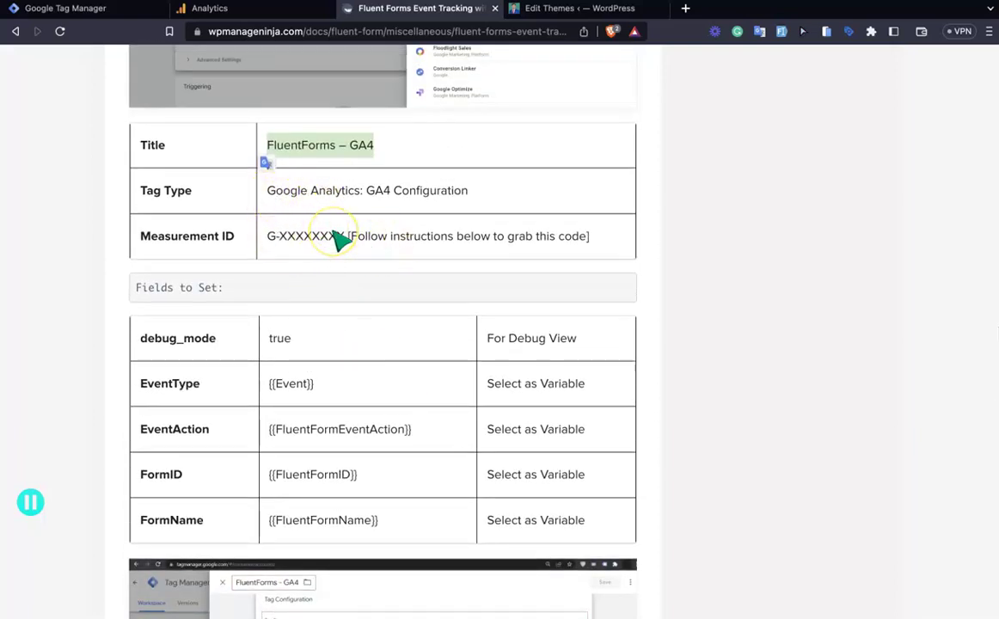
{"action": "left_click", "coordinate": [264, 332]}
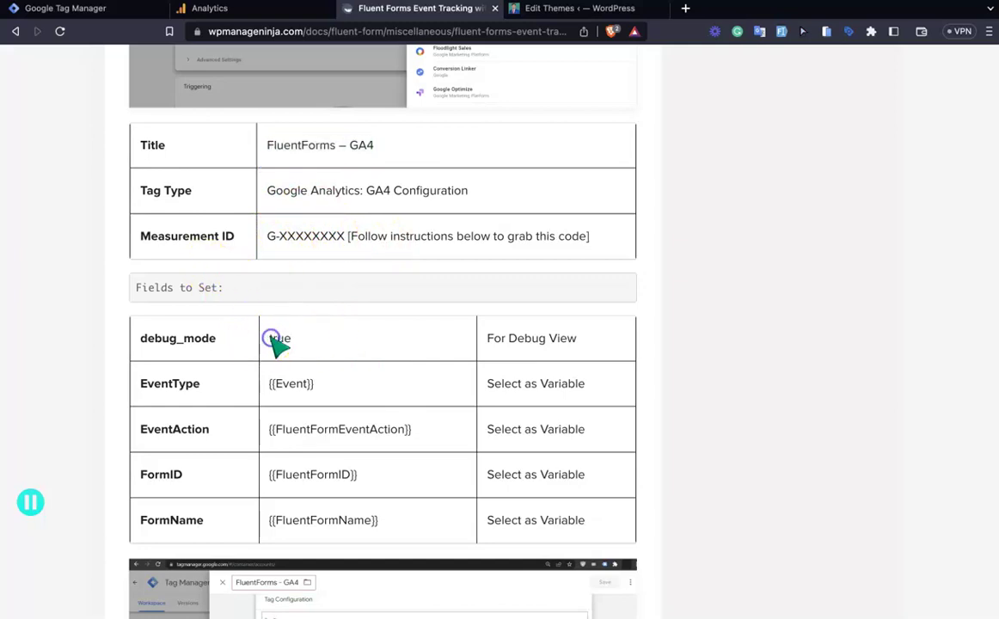
{"action": "left_click_drag", "start_coordinate": [223, 339], "coordinate": [146, 342]}
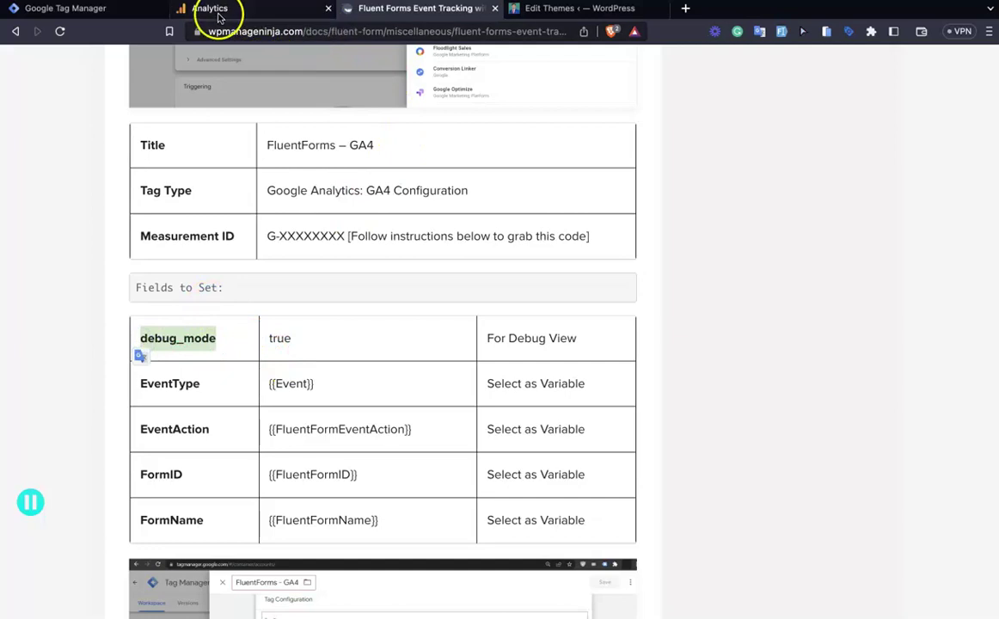
{"action": "left_click", "coordinate": [51, 8]}
{"action": "scroll", "coordinate": [387, 370], "scroll_direction": "down", "scroll_amount": 1}
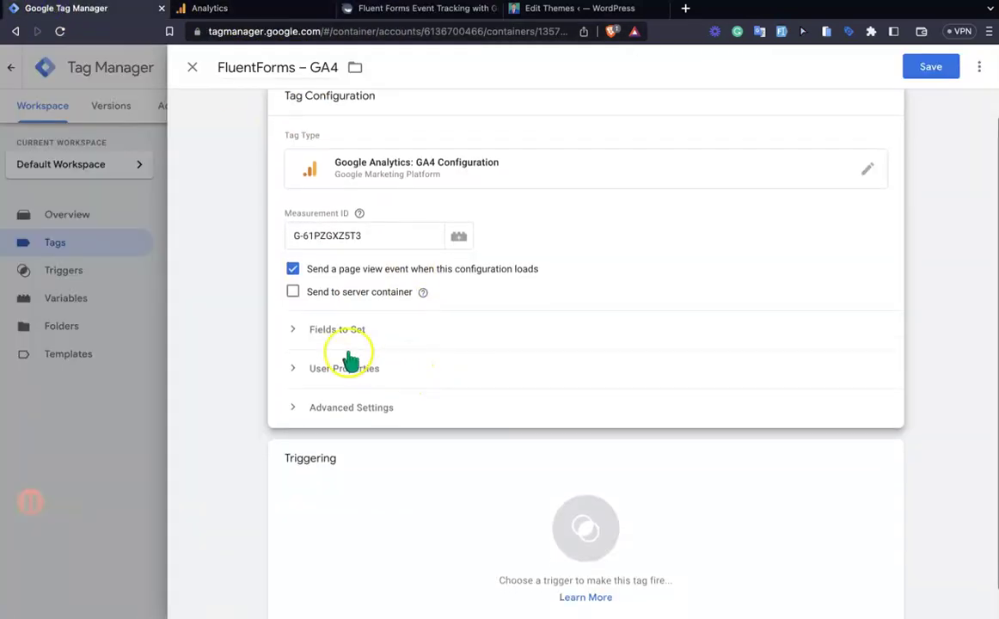
{"action": "left_click", "coordinate": [409, 337]}
{"action": "left_click", "coordinate": [372, 387]}
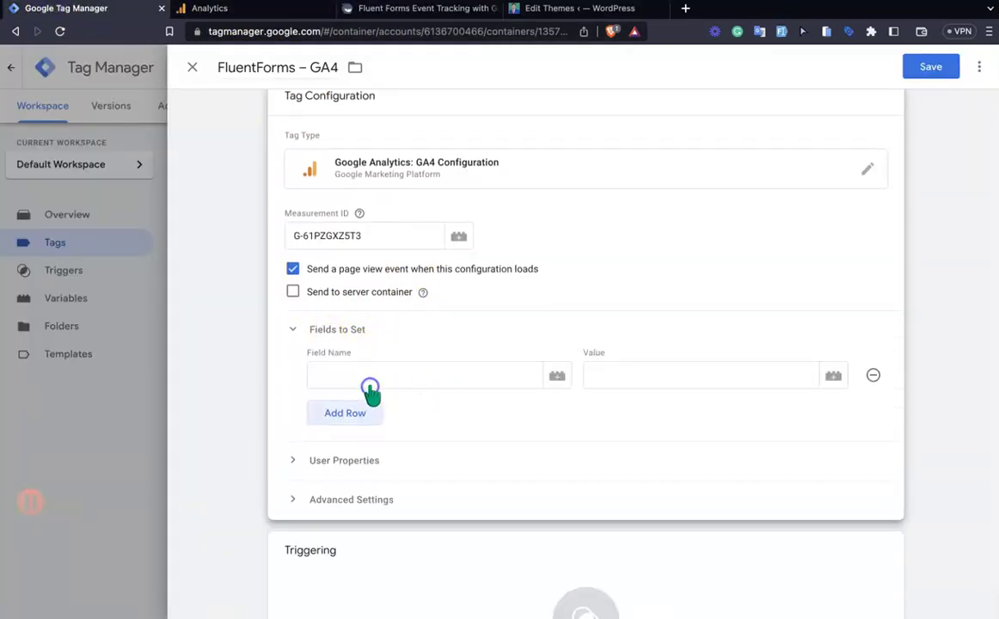
{"action": "left_click", "coordinate": [364, 445]}
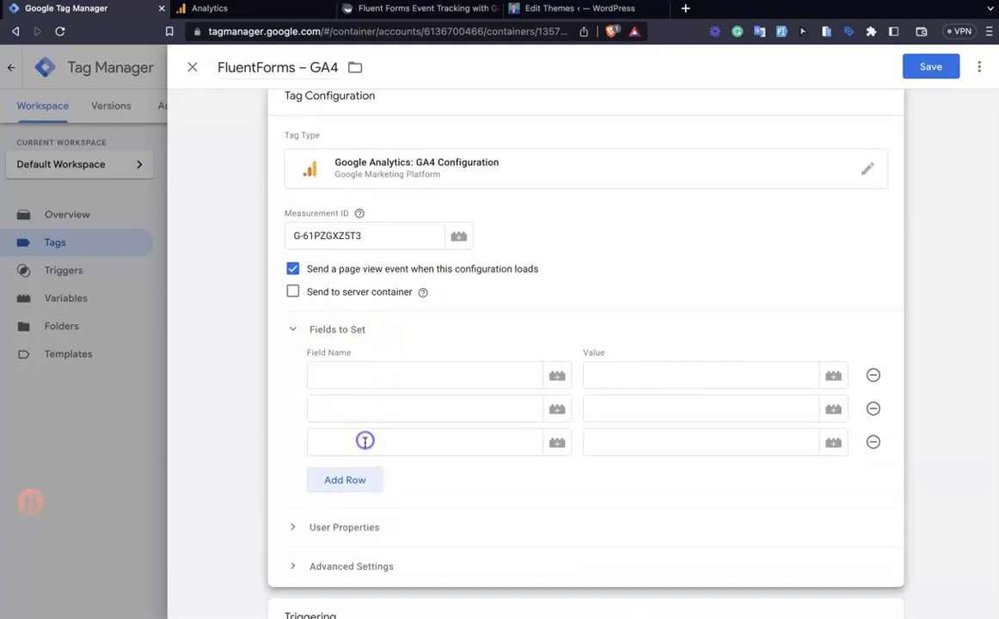
{"action": "left_click", "coordinate": [365, 481]}
{"action": "left_click", "coordinate": [364, 514]}
{"action": "left_click", "coordinate": [344, 375]}
Set the value of the debug_mode field to true, copied from the guide.
{"action": "left_click", "coordinate": [635, 370]}
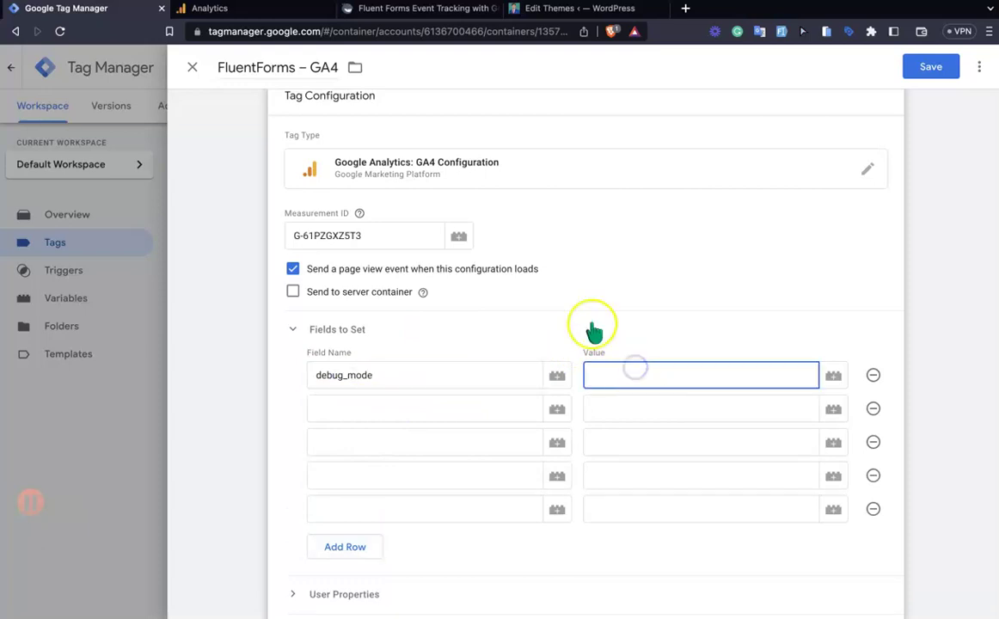
{"action": "left_click", "coordinate": [365, 9]}
{"action": "double_click", "coordinate": [280, 341]}
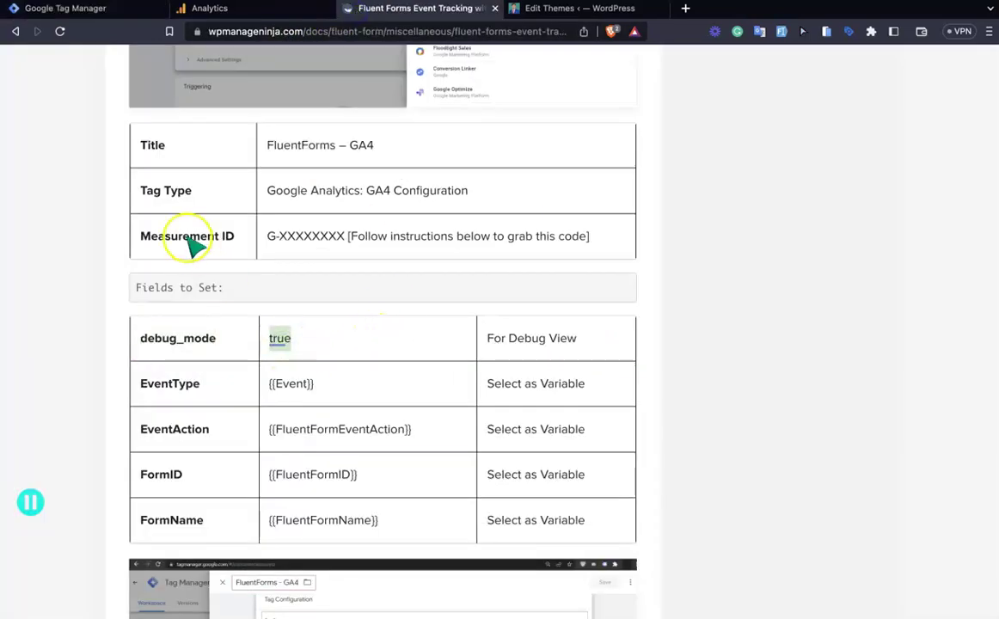
{"action": "left_click", "coordinate": [79, 7]}
{"action": "key", "text": "super+v"}
Fill the remaining rows from the guide: EventType {{Event}}, EventAction {{FluentFormEventAction}}, FormID {{FluentFormID}} and FormName {{FluentFormName}}.
{"action": "left_click", "coordinate": [414, 418]}
{"action": "left_click", "coordinate": [390, 8]}
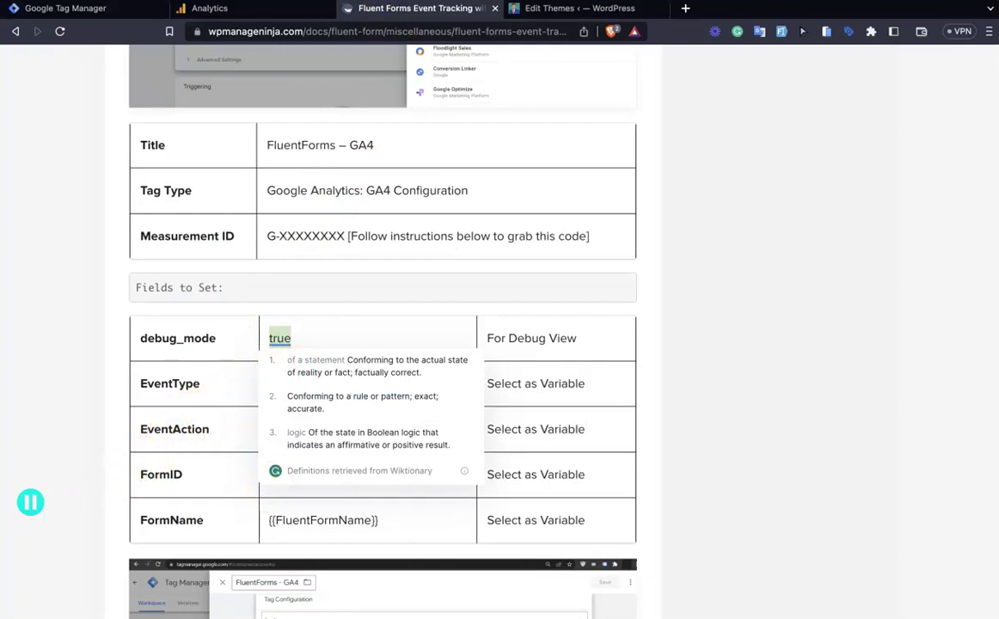
{"action": "key", "text": "super+1"}
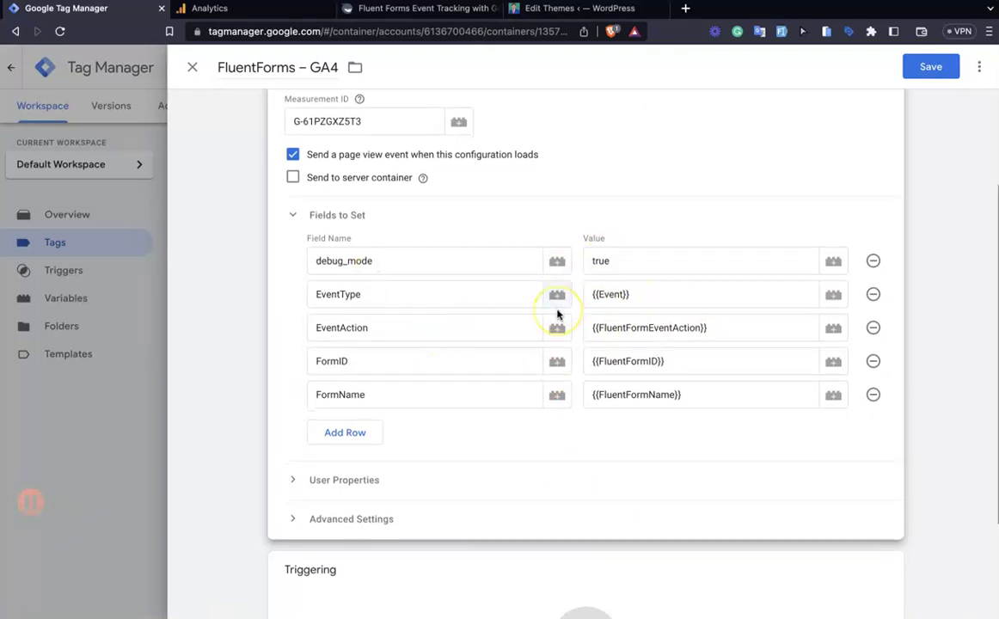
Clear the EventType value and set it again by choosing the built-in Event variable from the variable list.
{"action": "scroll", "coordinate": [557, 315], "scroll_direction": "down", "scroll_amount": 2}
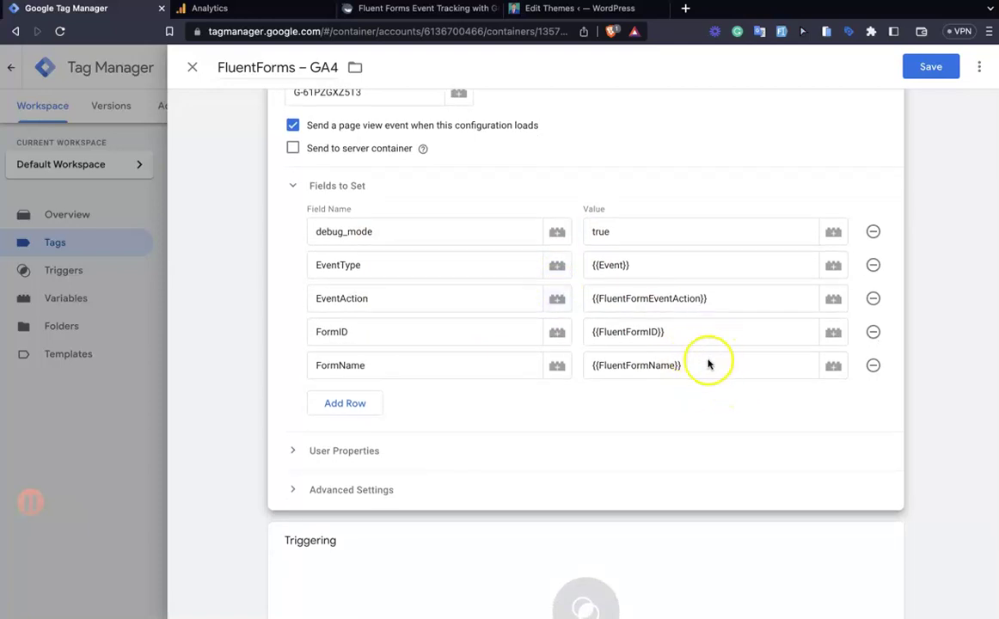
{"action": "scroll", "coordinate": [708, 365], "scroll_direction": "down", "scroll_amount": 3}
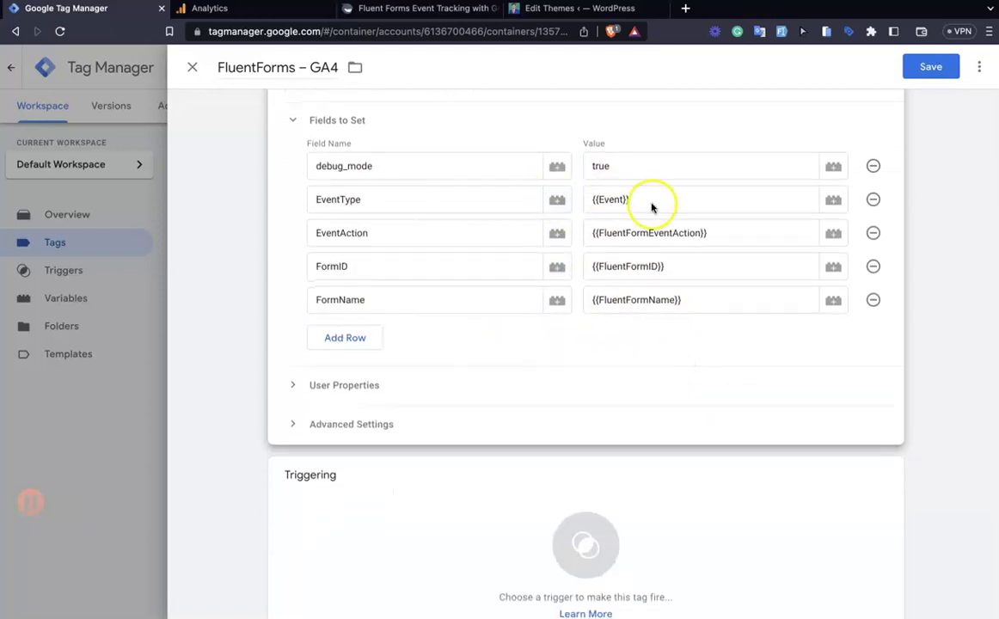
{"action": "left_click", "coordinate": [680, 197]}
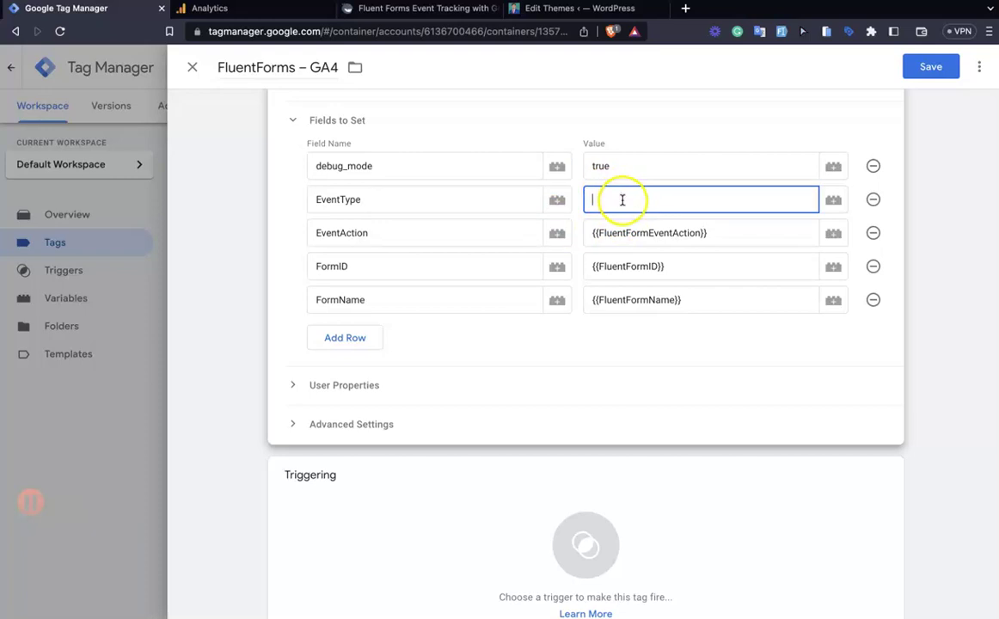
{"action": "left_click", "coordinate": [834, 200]}
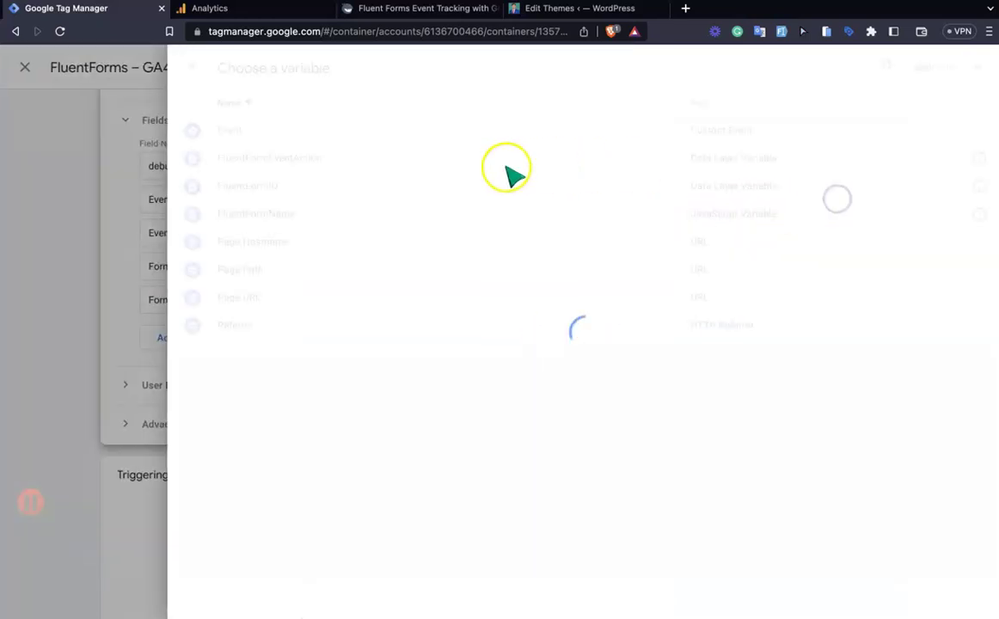
{"action": "left_click", "coordinate": [312, 134]}
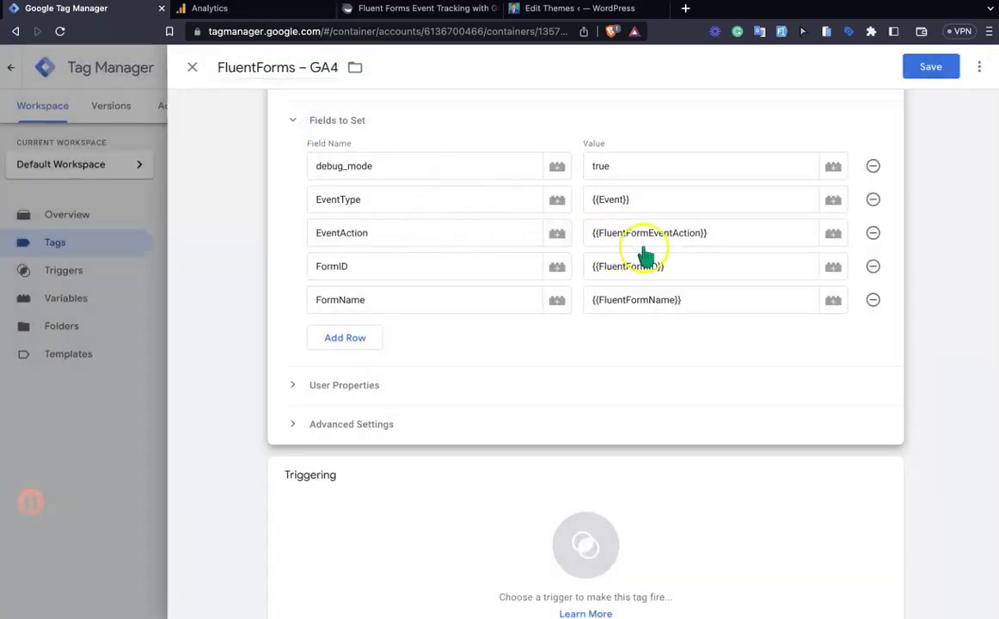
Assign the FluentFormActivitiesEvent trigger to the FluentForms – GA4 tag, checking the choice against the guide, and save the tag.
{"action": "scroll", "coordinate": [638, 391], "scroll_direction": "down", "scroll_amount": 1}
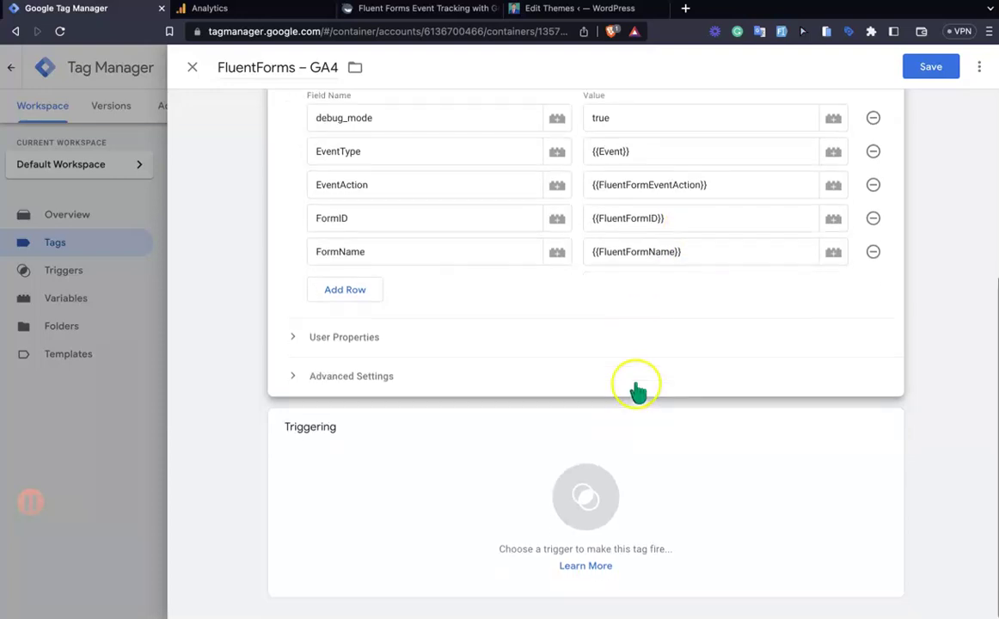
{"action": "left_click", "coordinate": [417, 541]}
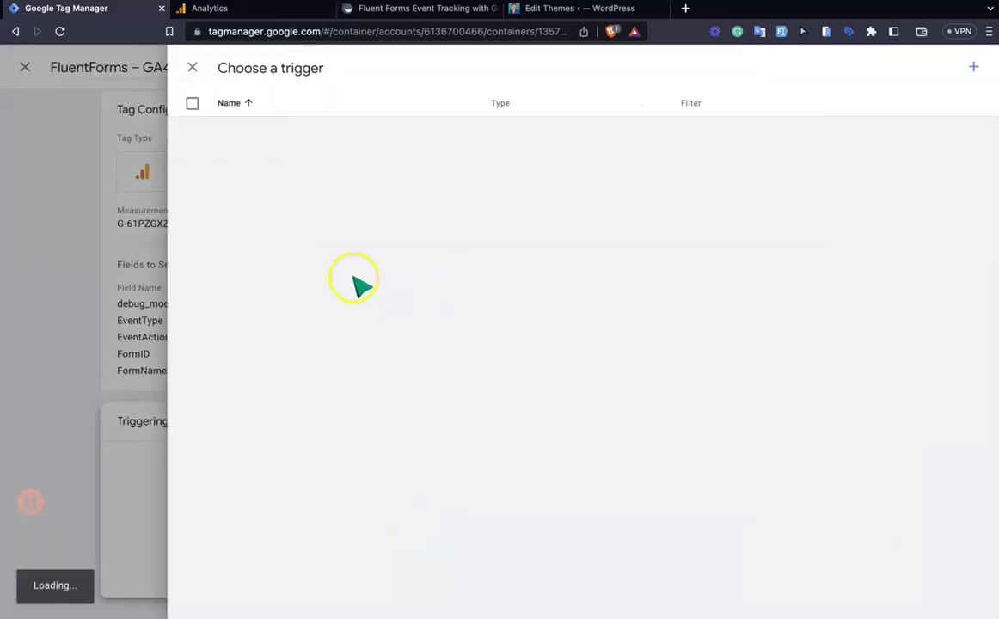
{"action": "left_click", "coordinate": [393, 11]}
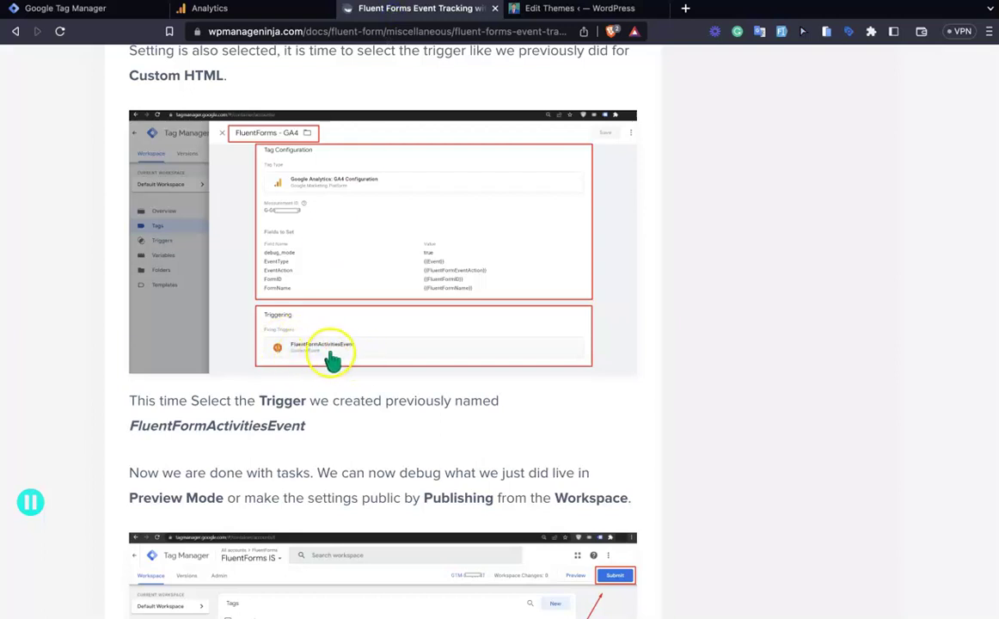
{"action": "left_click", "coordinate": [96, 10]}
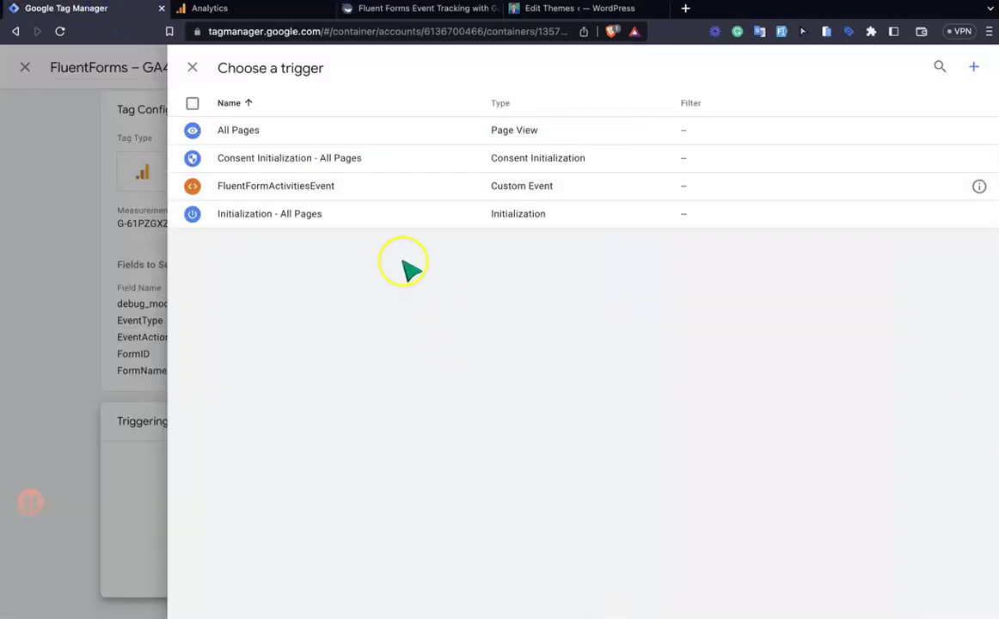
{"action": "left_click", "coordinate": [324, 191]}
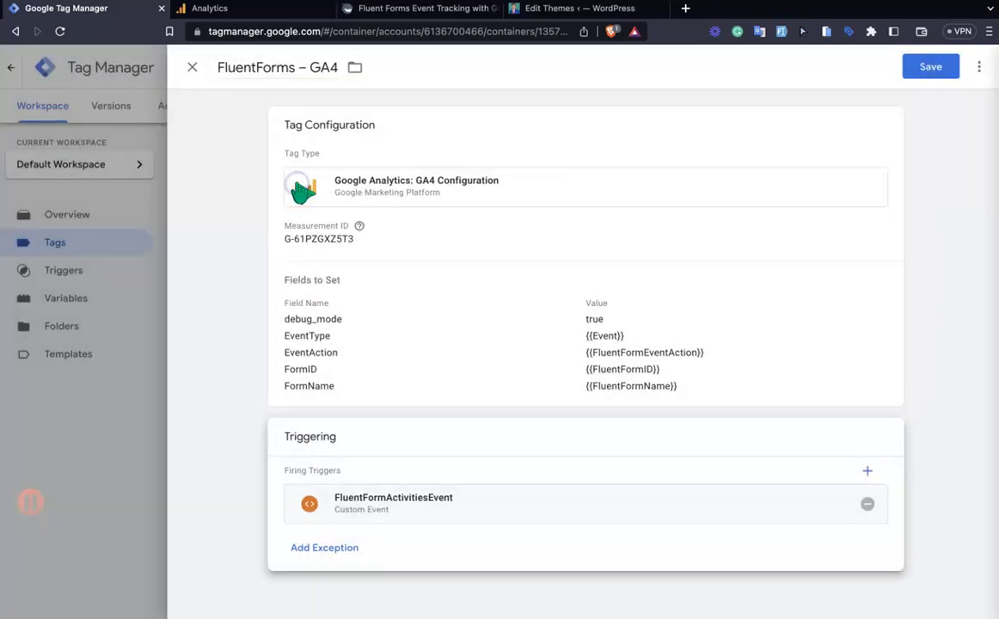
{"action": "left_click", "coordinate": [930, 68]}
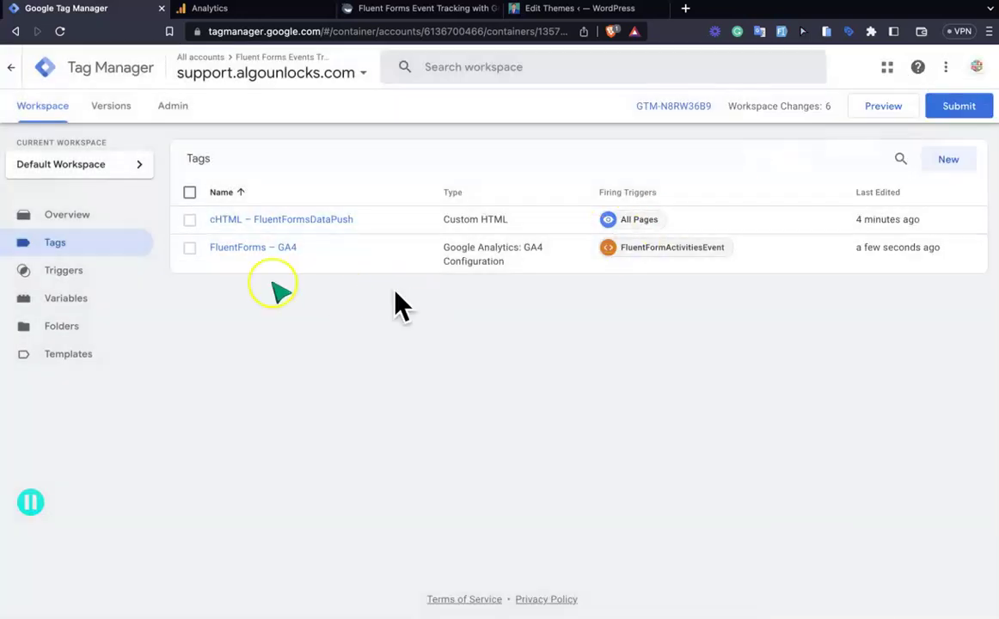
Read the guide's sections on publishing the workspace, the finished tags, triggers and variables, and the final result in Google Analytics.
{"action": "left_click", "coordinate": [421, 9]}
{"action": "scroll", "coordinate": [430, 375], "scroll_direction": "down", "scroll_amount": 3}
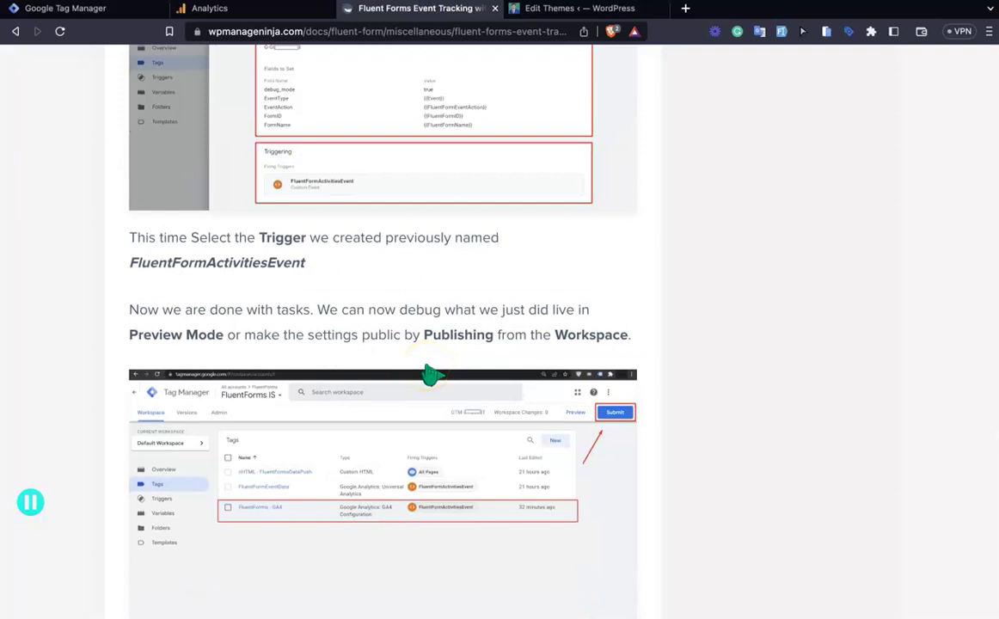
{"action": "scroll", "coordinate": [430, 374], "scroll_direction": "down", "scroll_amount": 6}
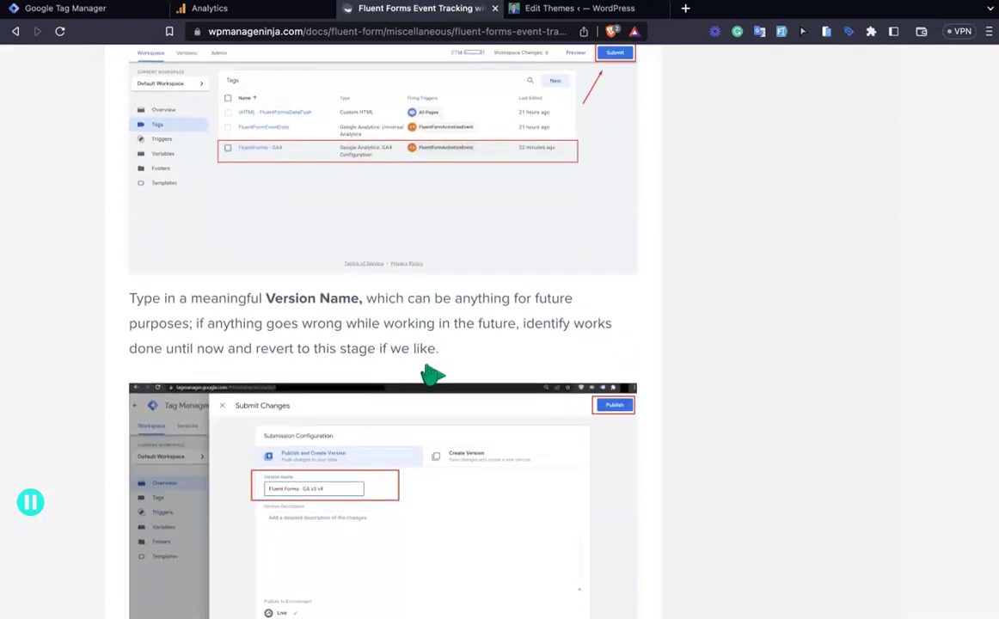
{"action": "scroll", "coordinate": [430, 375], "scroll_direction": "down", "scroll_amount": 10}
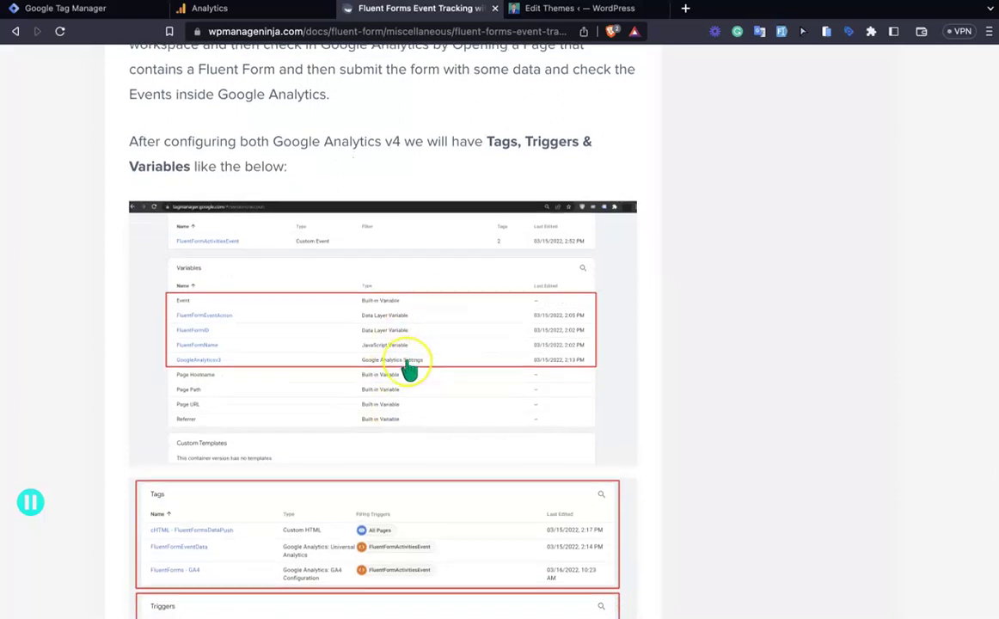
{"action": "scroll", "coordinate": [409, 369], "scroll_direction": "down", "scroll_amount": 6}
{"action": "scroll", "coordinate": [412, 372], "scroll_direction": "up", "scroll_amount": 1}
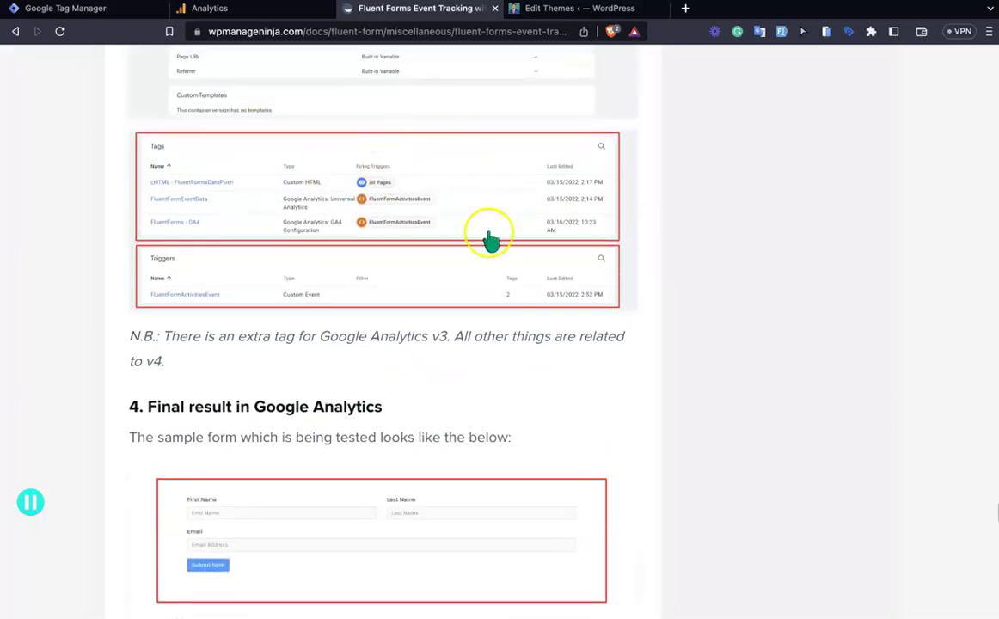
{"action": "scroll", "coordinate": [473, 359], "scroll_direction": "down", "scroll_amount": 2}
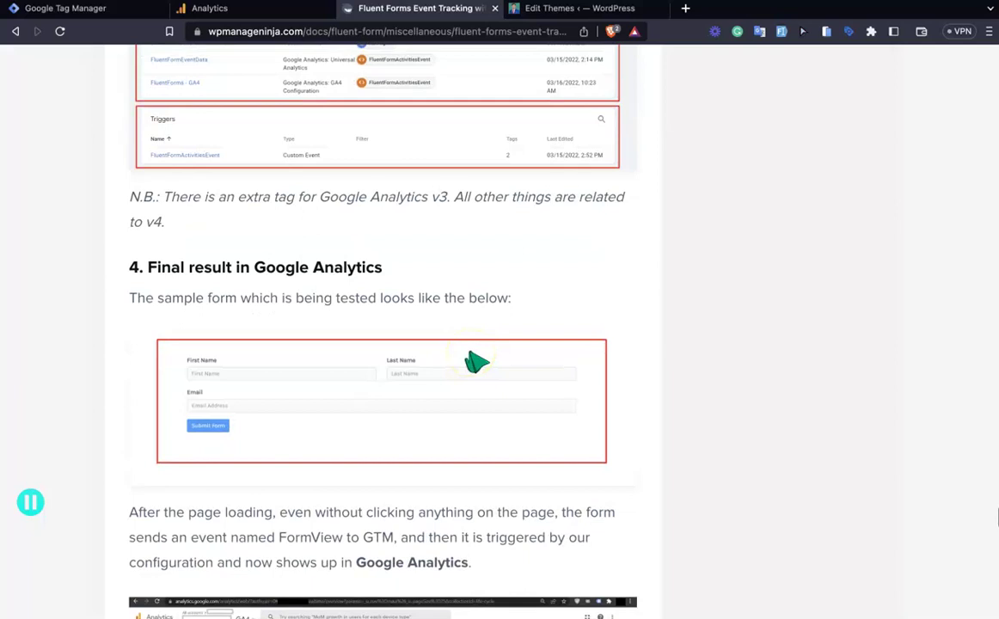
{"action": "scroll", "coordinate": [401, 294], "scroll_direction": "down", "scroll_amount": 1}
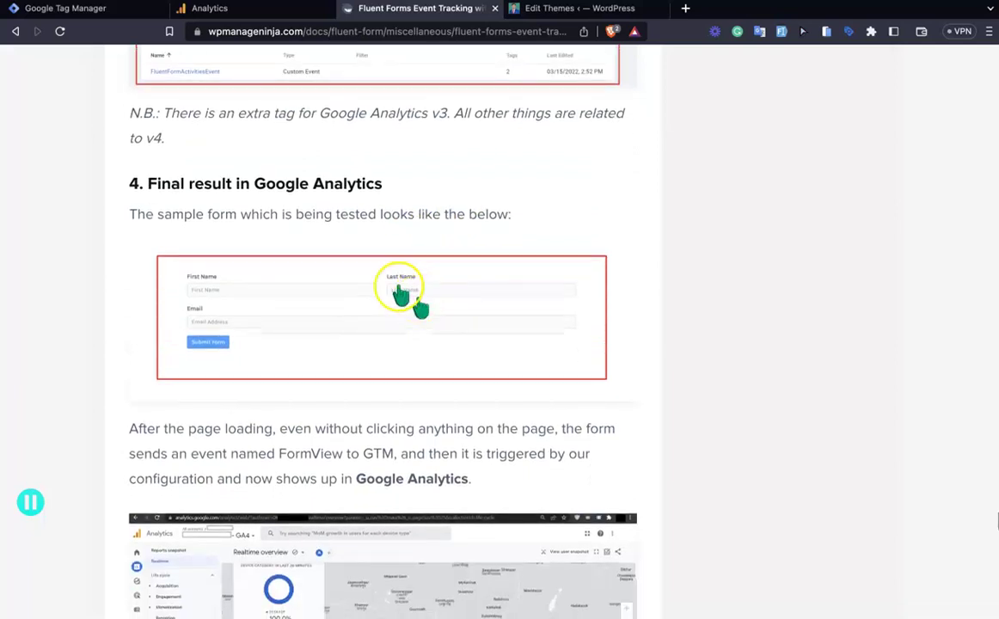
Review the guide's sample form and its example of the form event in the Google Analytics Realtime overview.
{"action": "scroll", "coordinate": [428, 288], "scroll_direction": "down", "scroll_amount": 1}
{"action": "scroll", "coordinate": [428, 287], "scroll_direction": "down", "scroll_amount": 2}
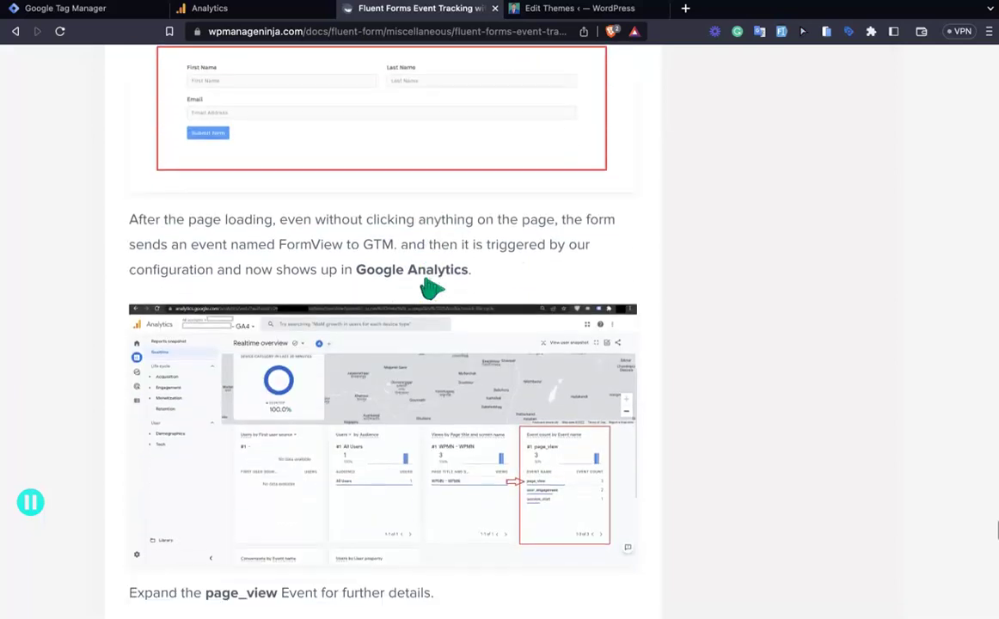
{"action": "scroll", "coordinate": [507, 440], "scroll_direction": "down", "scroll_amount": 2}
{"action": "scroll", "coordinate": [508, 439], "scroll_direction": "up", "scroll_amount": 5}
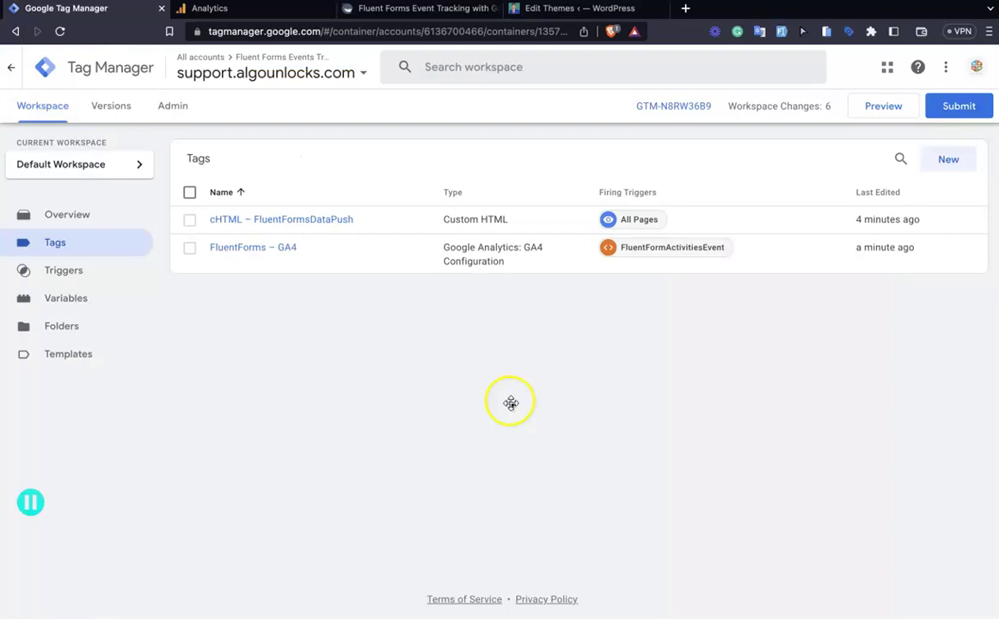
Submit the Tag Manager workspace changes, review the listed items, and publish them to Live without a version name or description.
{"action": "left_click", "coordinate": [952, 105]}
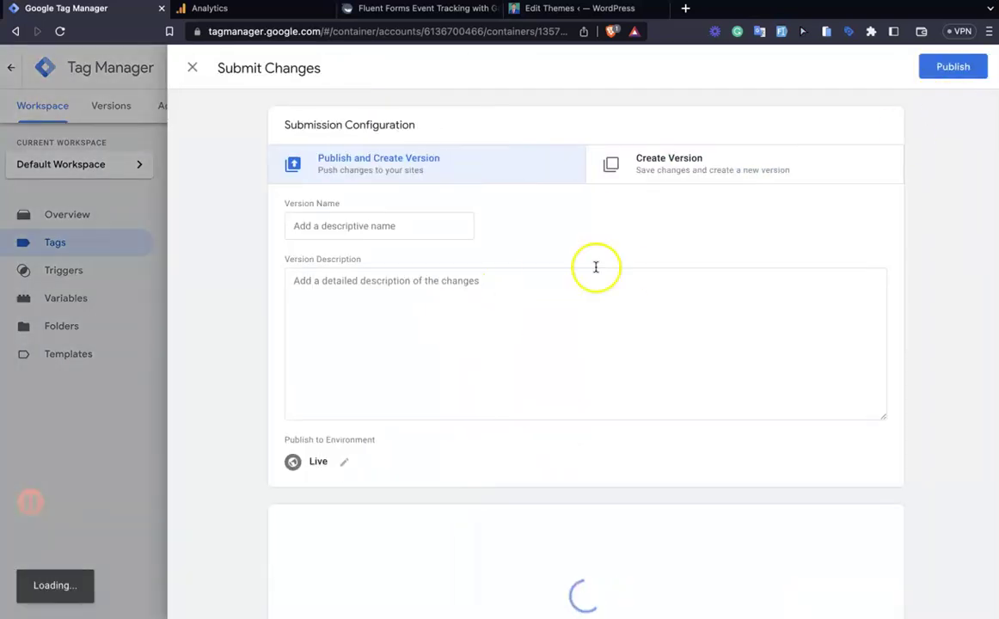
{"action": "scroll", "coordinate": [619, 307], "scroll_direction": "down", "scroll_amount": 3}
{"action": "scroll", "coordinate": [619, 308], "scroll_direction": "up", "scroll_amount": 3}
{"action": "scroll", "coordinate": [620, 311], "scroll_direction": "down", "scroll_amount": 3}
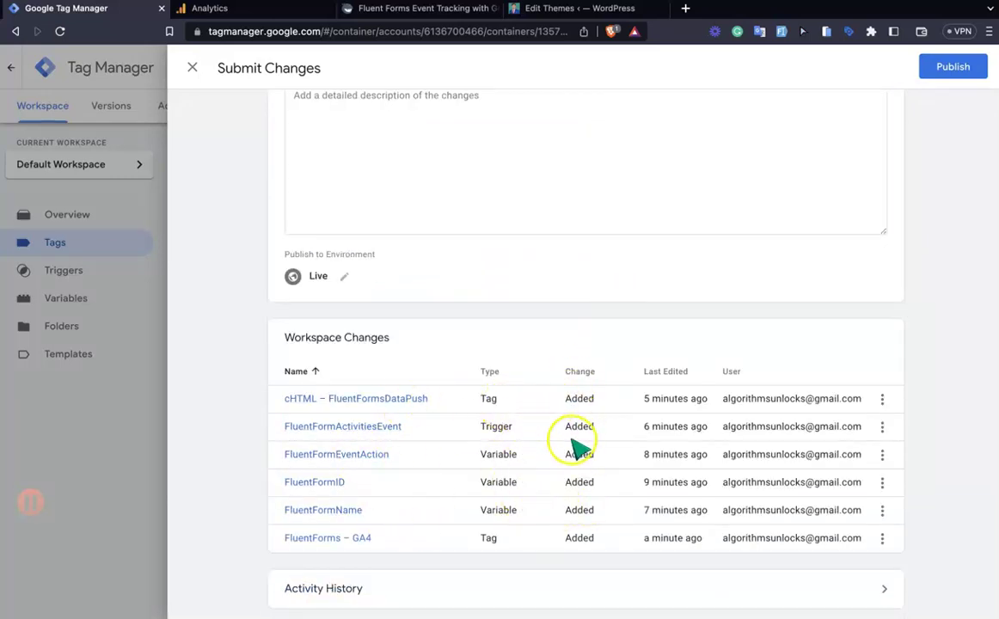
{"action": "left_click", "coordinate": [954, 68]}
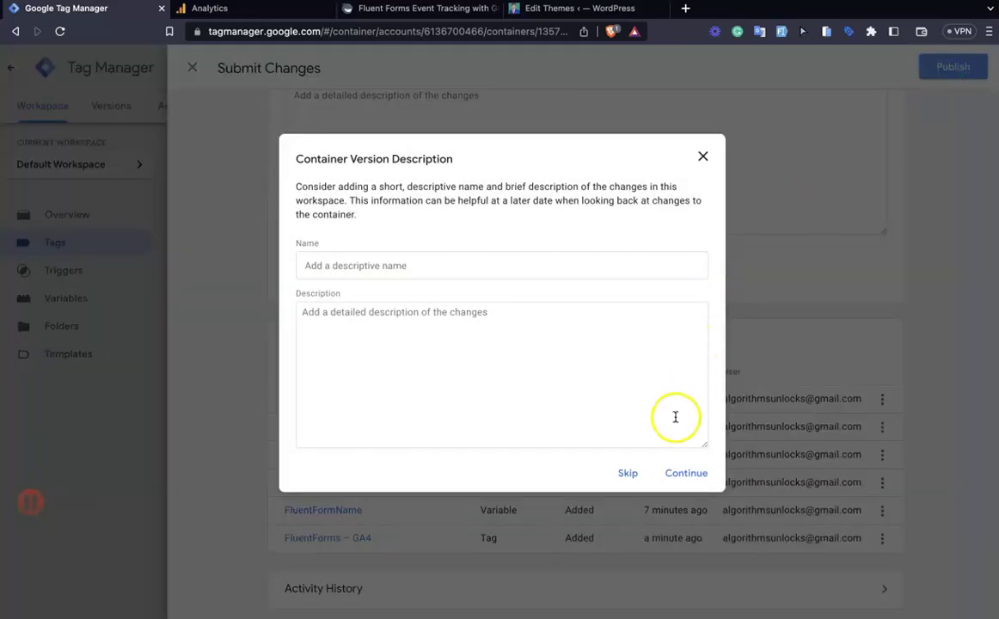
{"action": "left_click", "coordinate": [685, 474]}
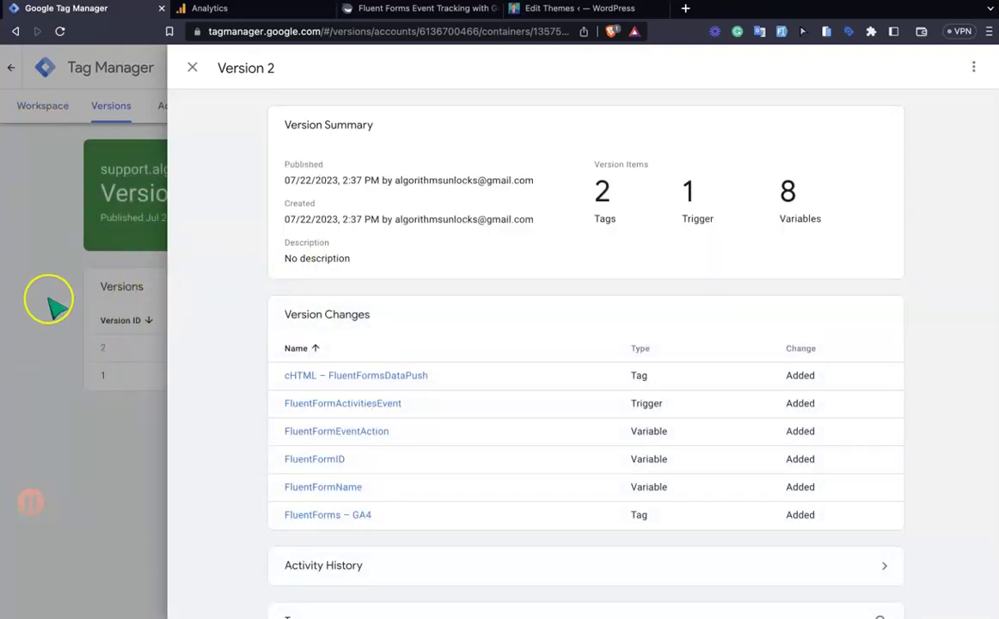
Review the published version's summary, changes, tags, triggers and variables, and close the version details.
{"action": "scroll", "coordinate": [408, 405], "scroll_direction": "down", "scroll_amount": 4}
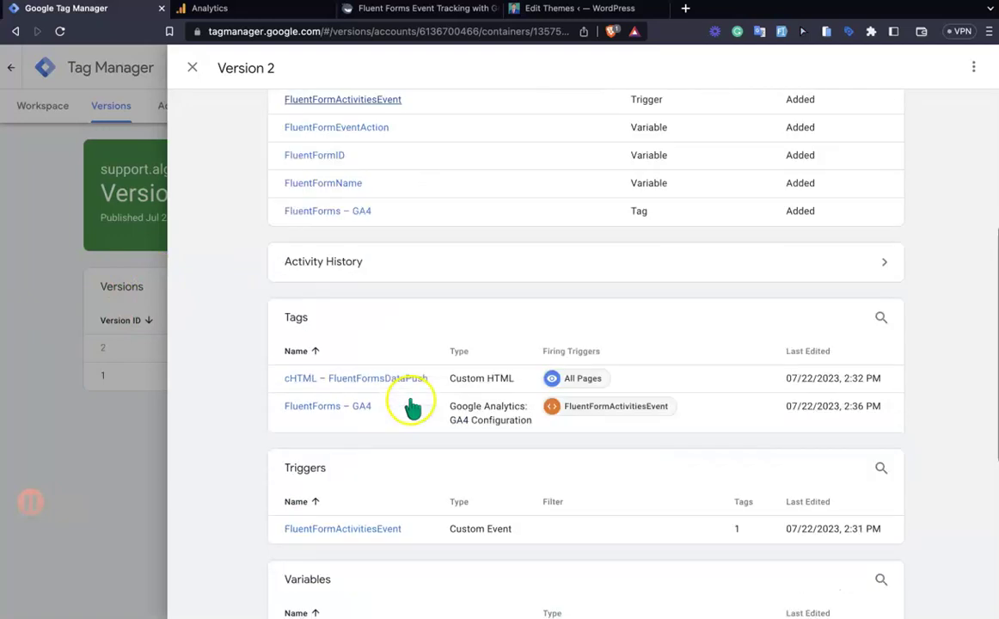
{"action": "scroll", "coordinate": [660, 267], "scroll_direction": "up", "scroll_amount": 4}
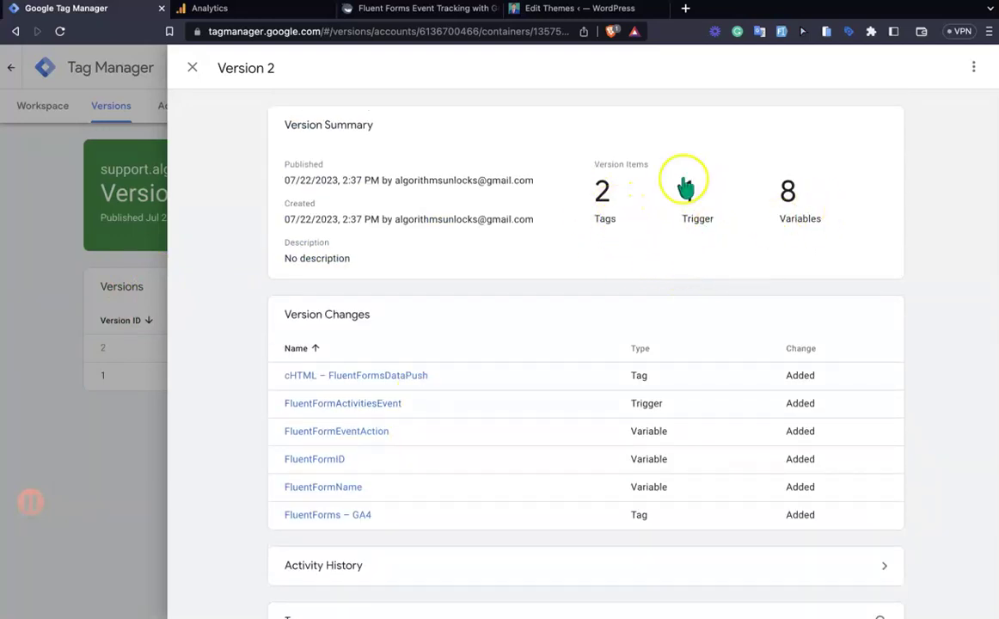
{"action": "scroll", "coordinate": [458, 368], "scroll_direction": "down", "scroll_amount": 6}
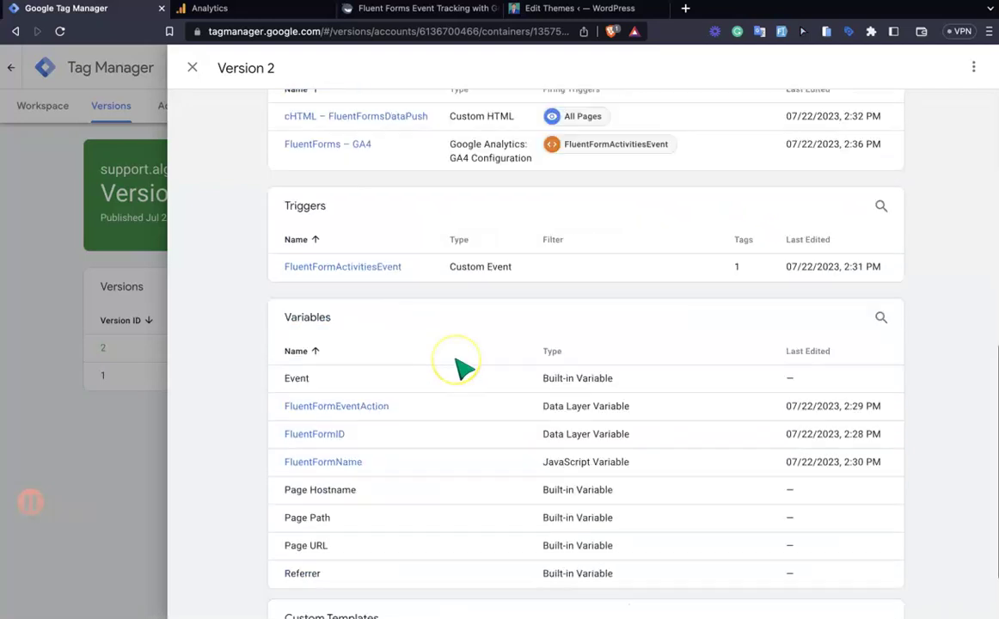
{"action": "scroll", "coordinate": [464, 368], "scroll_direction": "up", "scroll_amount": 10}
{"action": "scroll", "coordinate": [268, 207], "scroll_direction": "down", "scroll_amount": 2}
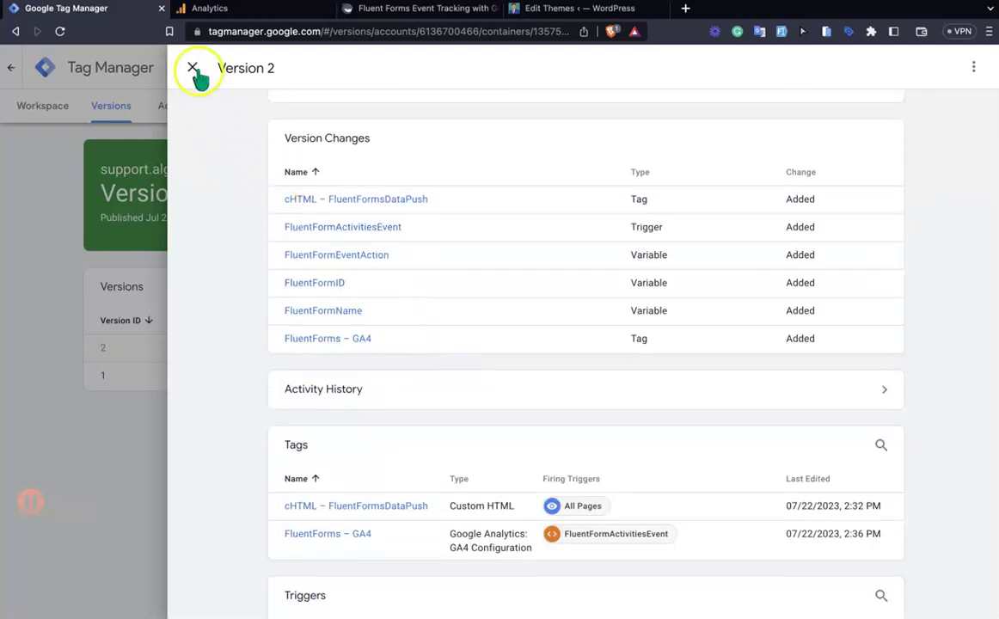
{"action": "left_click", "coordinate": [193, 68]}
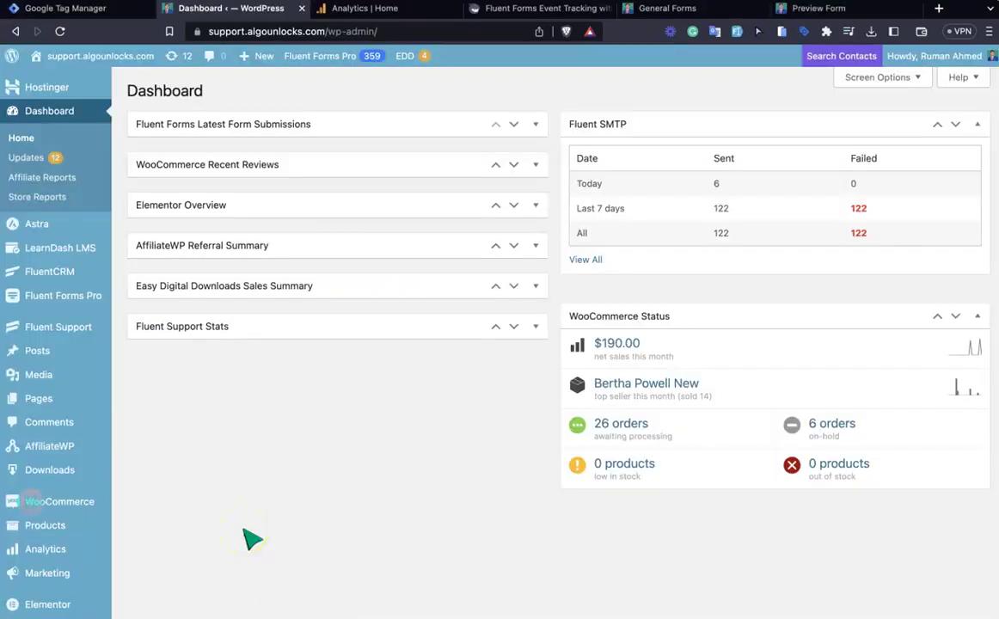
Open the live site from the WordPress dashboard in a new tab and display its homepage source code.
{"action": "scroll", "coordinate": [127, 233], "scroll_direction": "down", "scroll_amount": 1}
{"action": "scroll", "coordinate": [111, 189], "scroll_direction": "up", "scroll_amount": 1}
{"action": "mouse_move", "coordinate": [84, 56]}
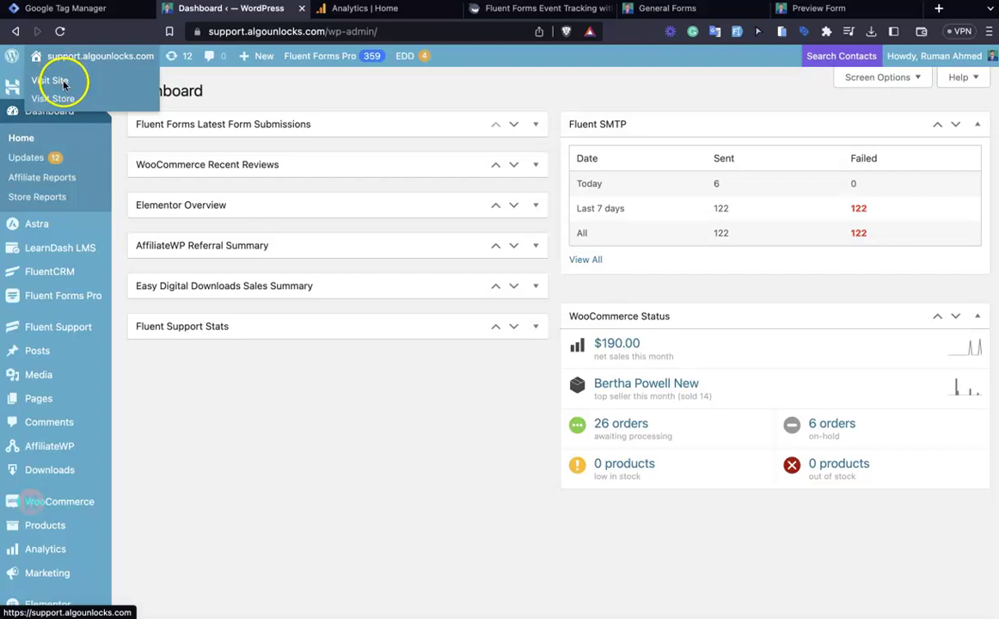
{"action": "middle_click", "coordinate": [63, 84]}
{"action": "left_click", "coordinate": [339, 8]}
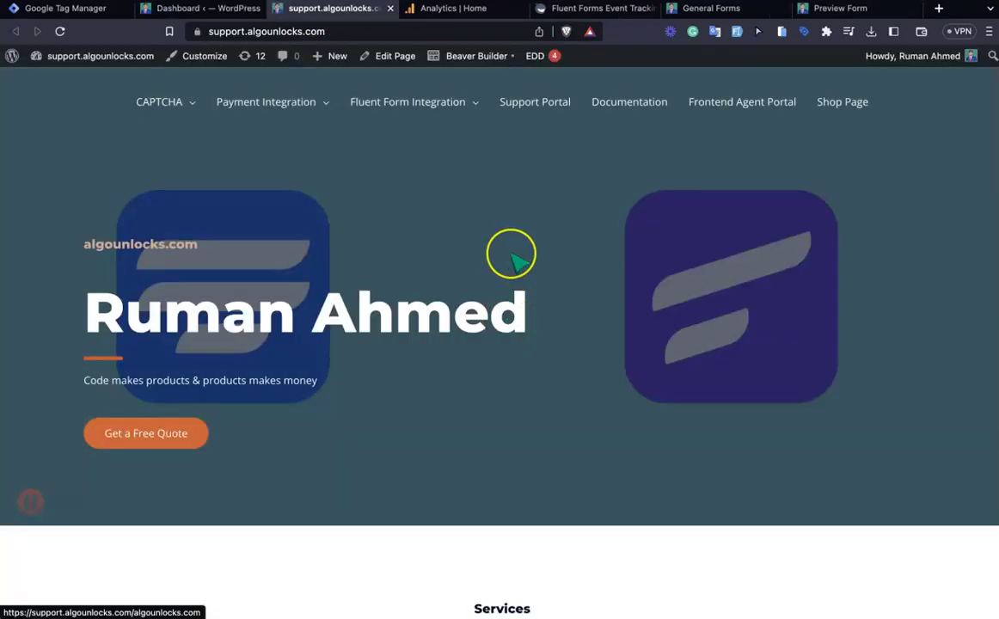
{"action": "right_click", "coordinate": [532, 243]}
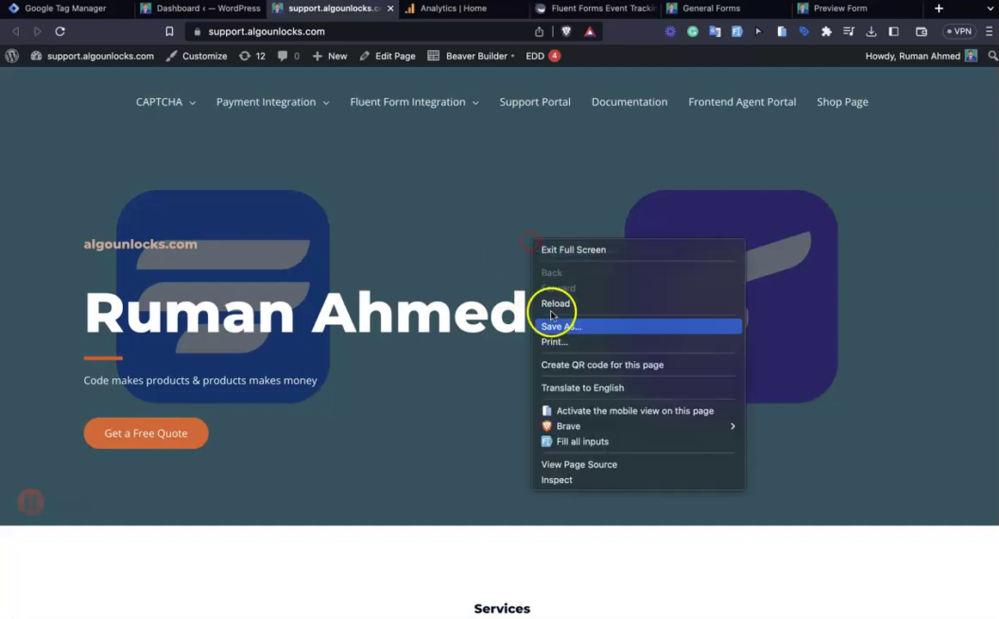
{"action": "left_click", "coordinate": [596, 468]}
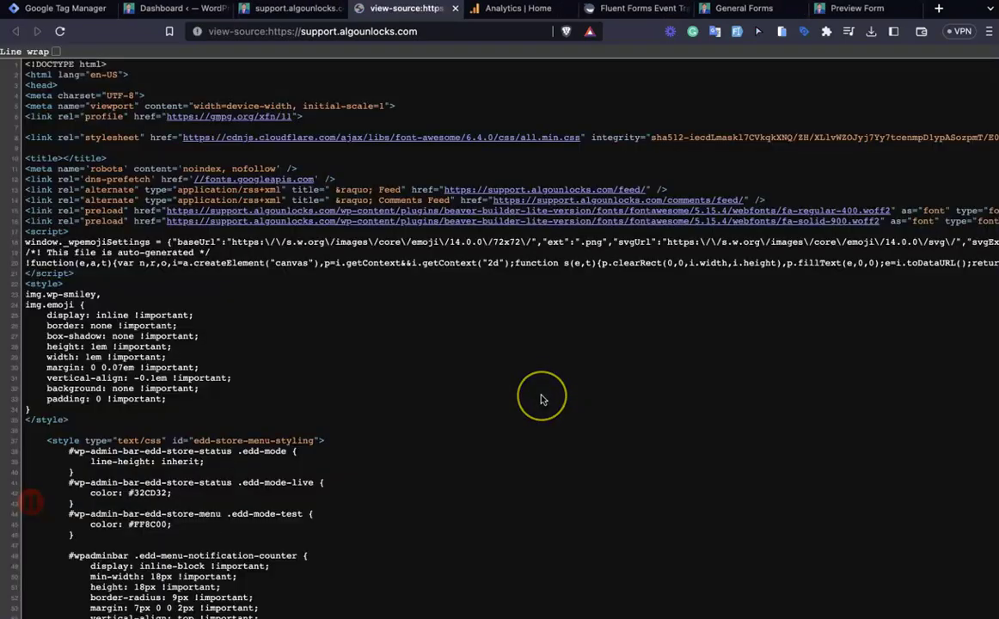
Copy the container ID from Tag Manager and search for it in the homepage source code.
{"action": "left_click", "coordinate": [84, 10]}
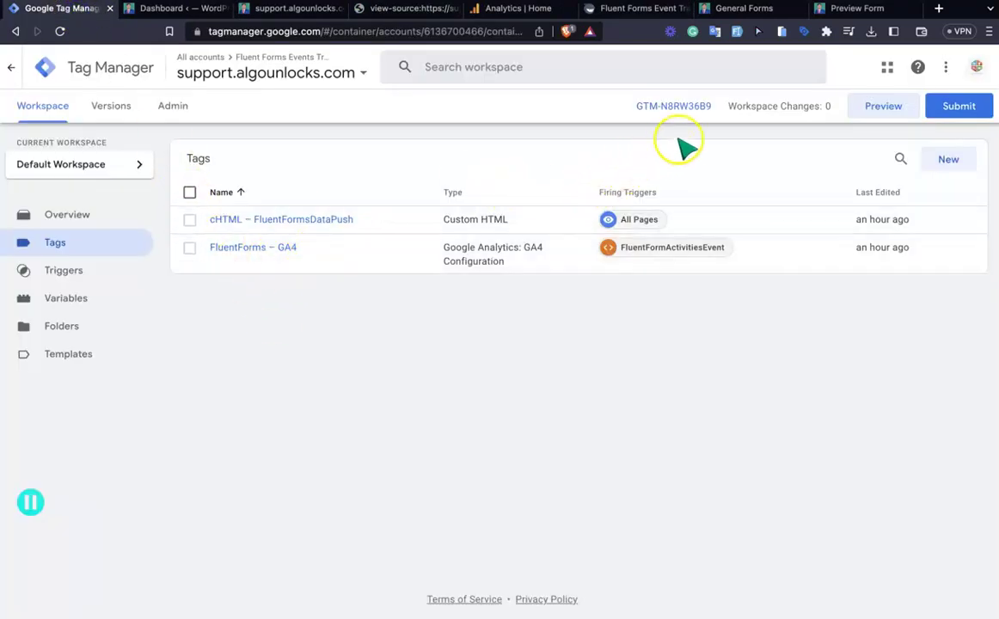
{"action": "left_click_drag", "start_coordinate": [720, 105], "coordinate": [638, 108]}
{"action": "key", "text": "super+c"}
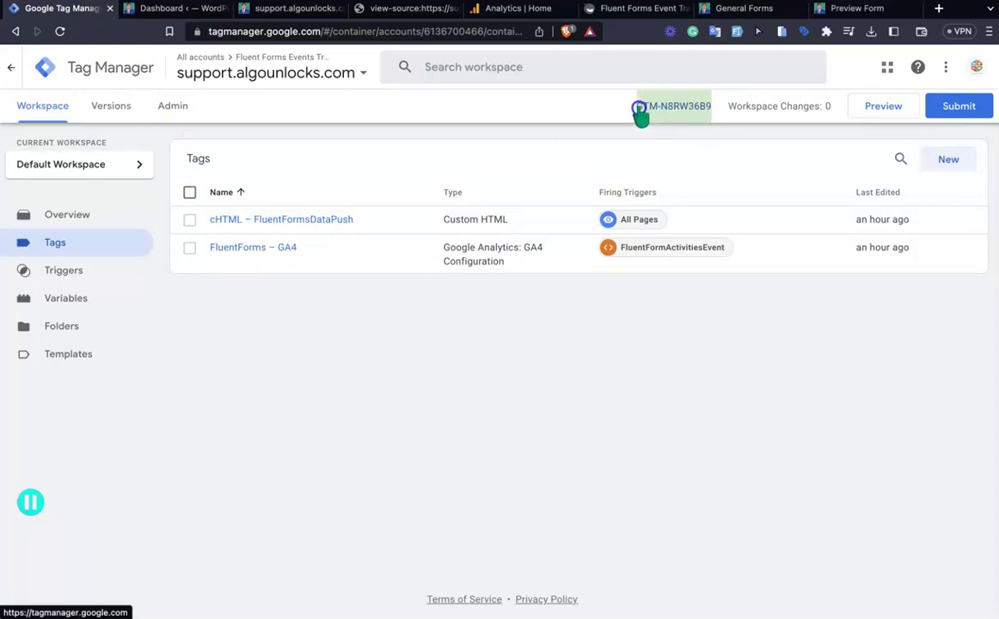
{"action": "left_click", "coordinate": [305, 8]}
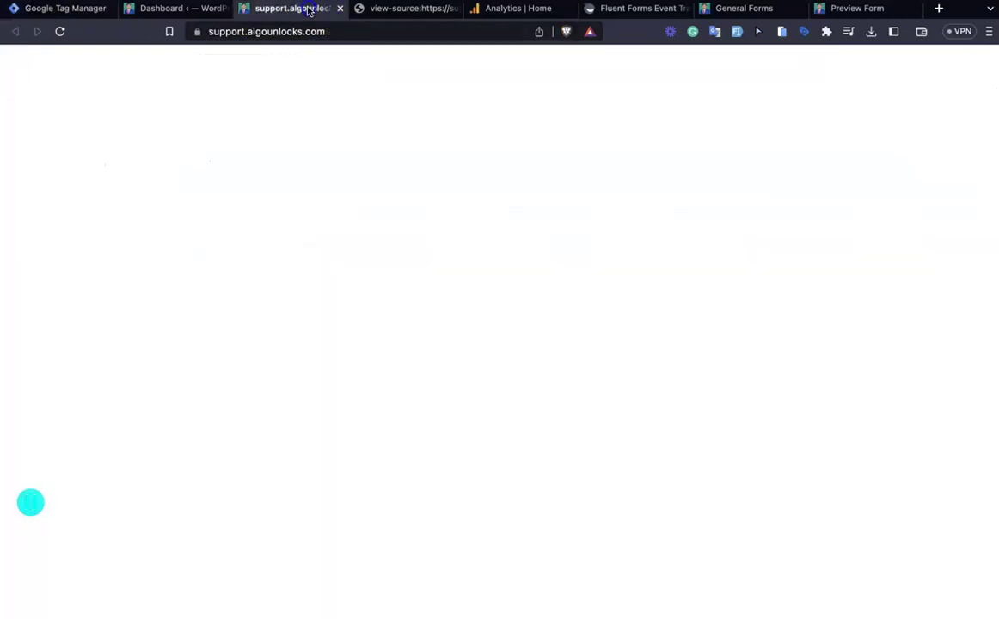
{"action": "left_click", "coordinate": [395, 7]}
{"action": "key", "text": "super+f"}
{"action": "key", "text": "super+v"}
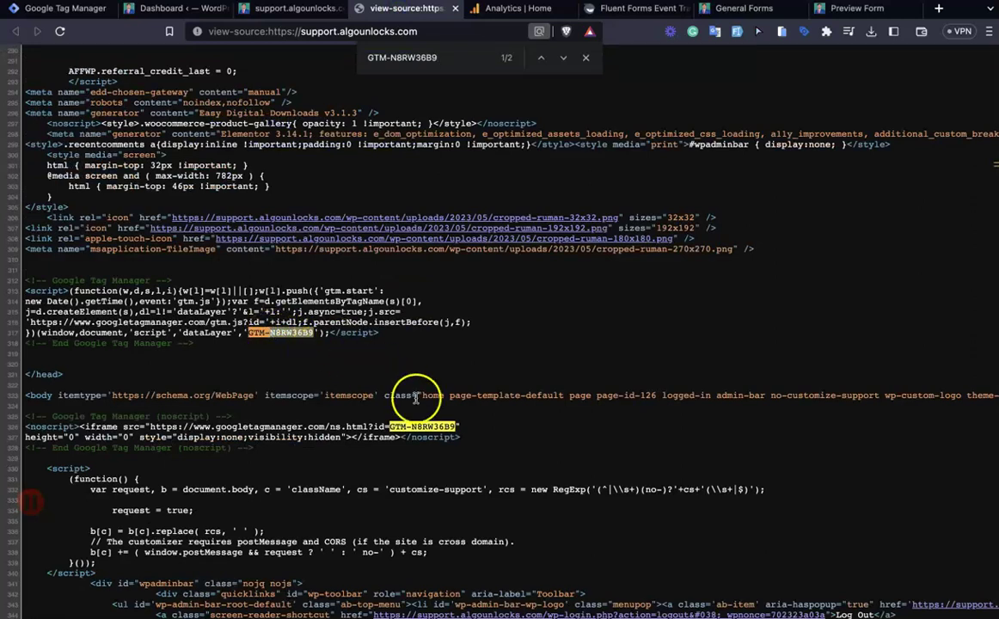
Open the Fluent Forms list in the WordPress admin and preview the form titled Contact Forms.
{"action": "left_click", "coordinate": [158, 8]}
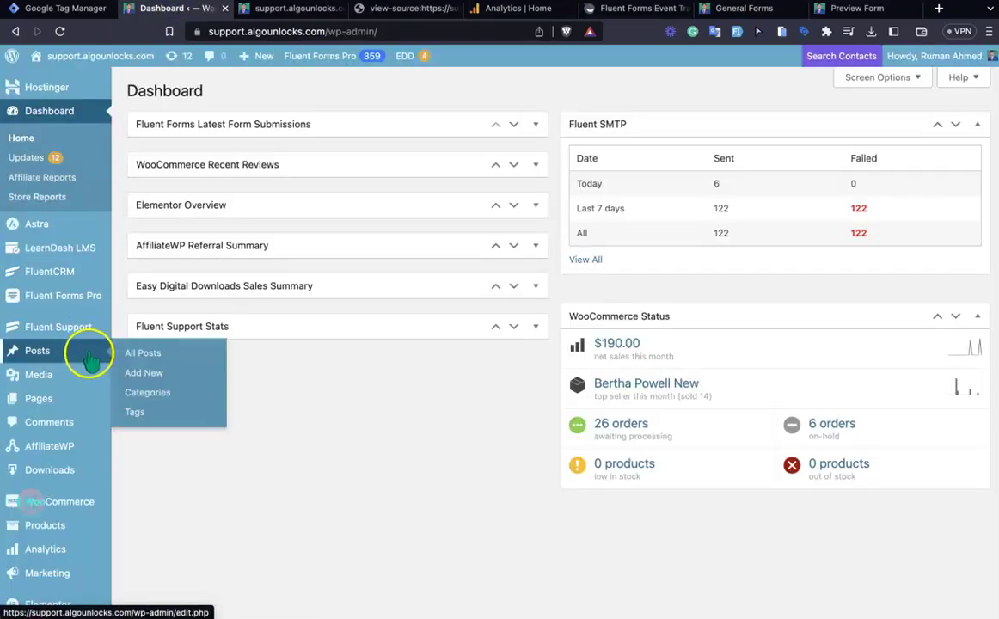
{"action": "left_click", "coordinate": [83, 295]}
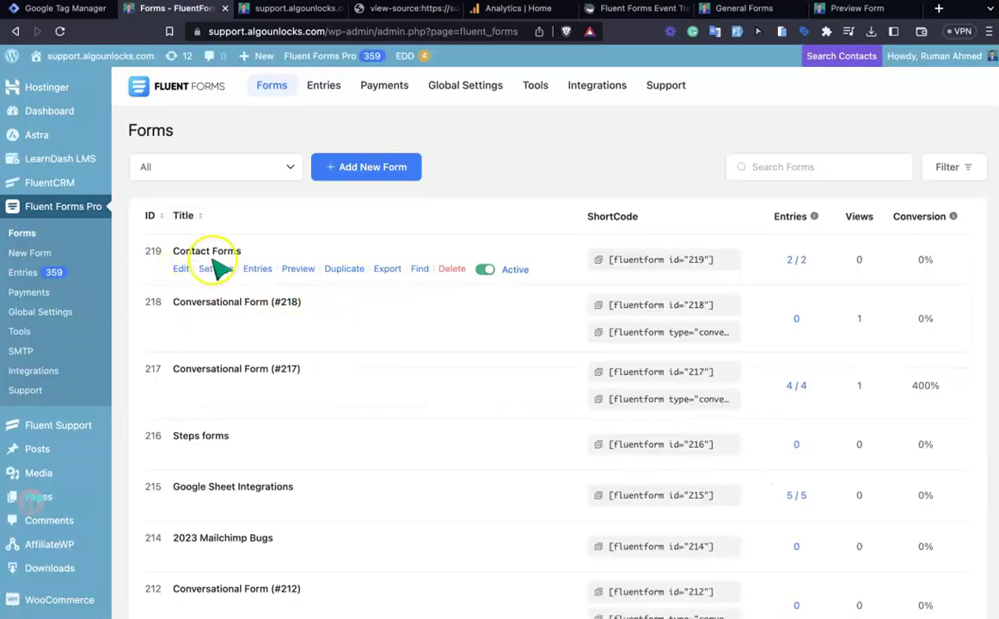
{"action": "left_click", "coordinate": [301, 270]}
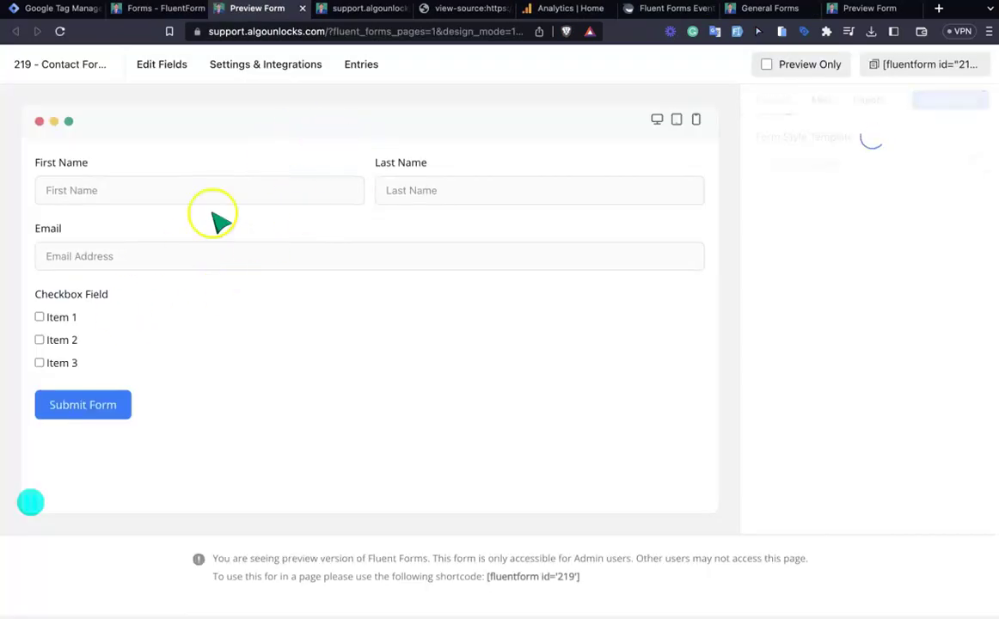
List the WordPress pages sorted by newest date and view the General Forms page on the site.
{"action": "left_click", "coordinate": [176, 9]}
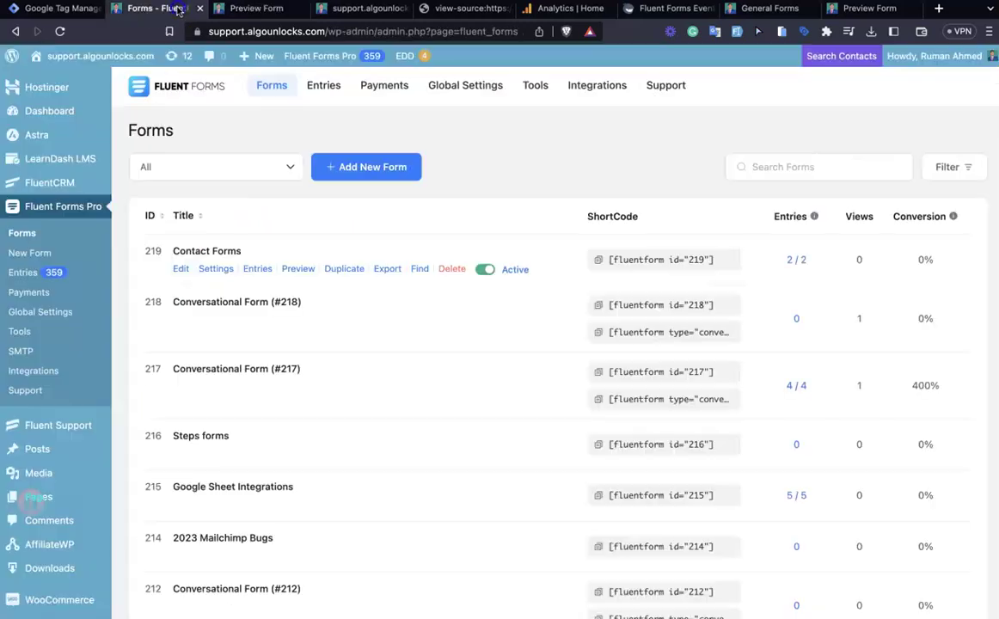
{"action": "scroll", "coordinate": [79, 366], "scroll_direction": "down", "scroll_amount": 1}
{"action": "left_click", "coordinate": [76, 429]}
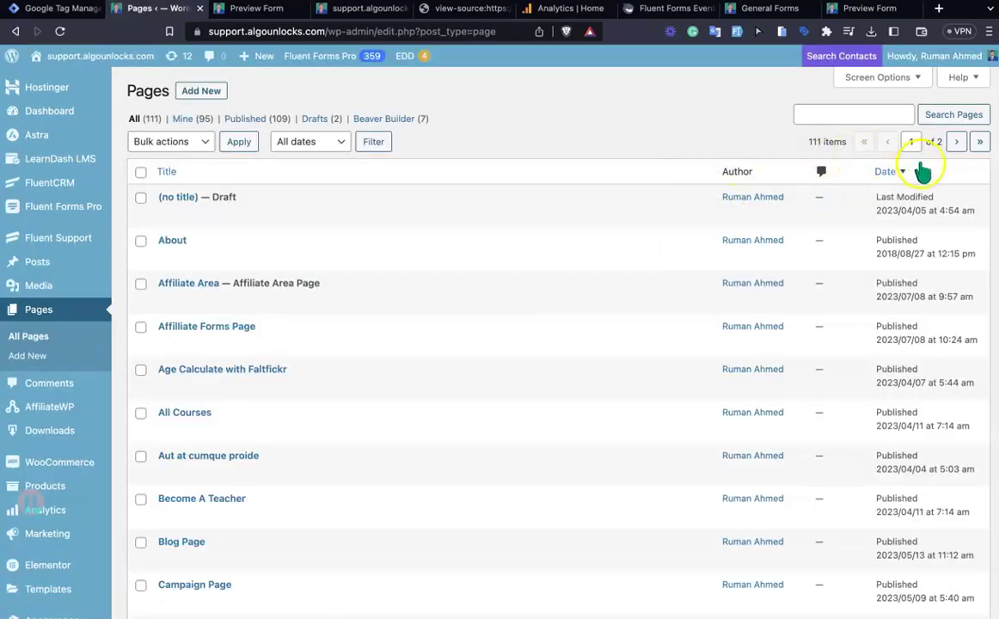
{"action": "left_click", "coordinate": [894, 170]}
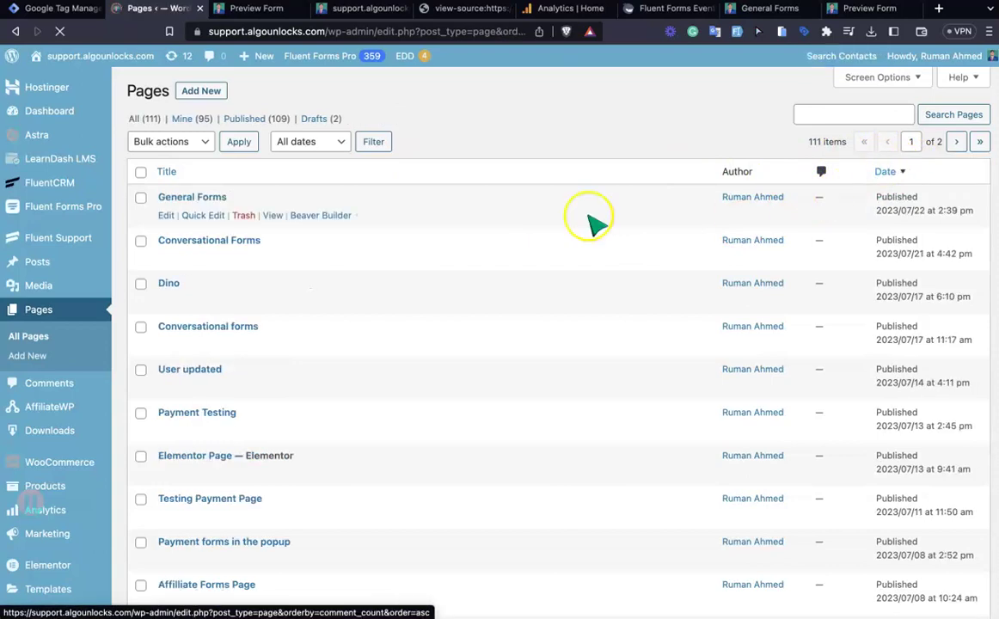
{"action": "left_click", "coordinate": [274, 216]}
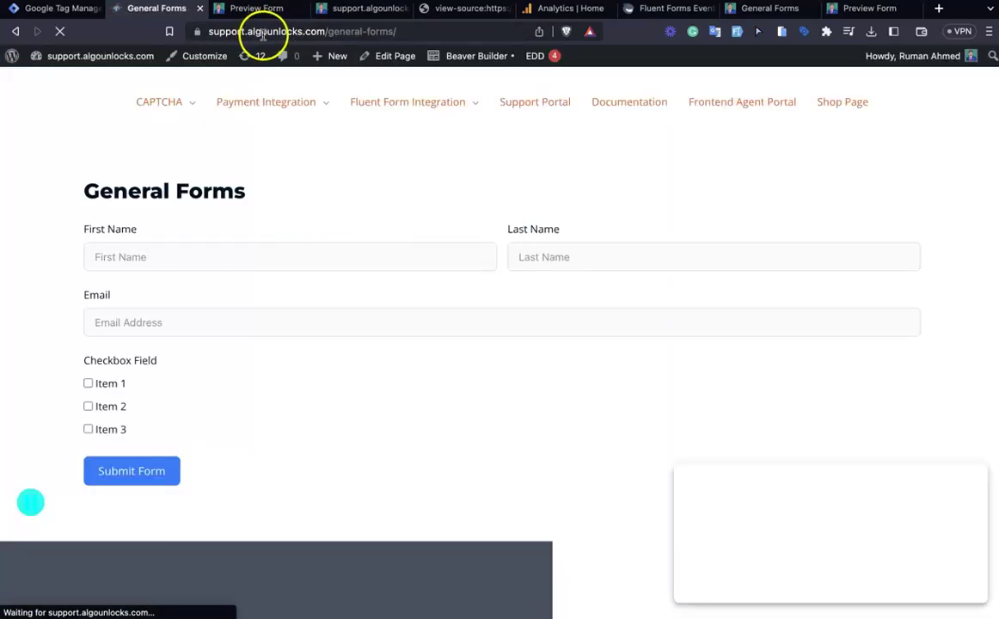
Select the General Forms page address, start the Tag Manager container preview, and check the Brave Shields status for Tag Assistant.
{"action": "left_click", "coordinate": [262, 32]}
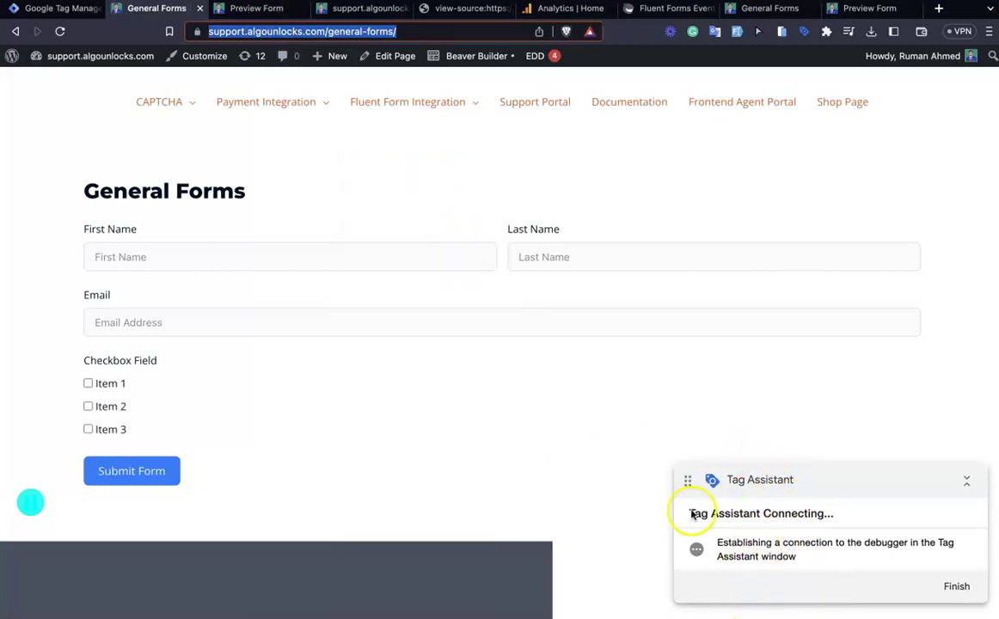
{"action": "left_click", "coordinate": [60, 9]}
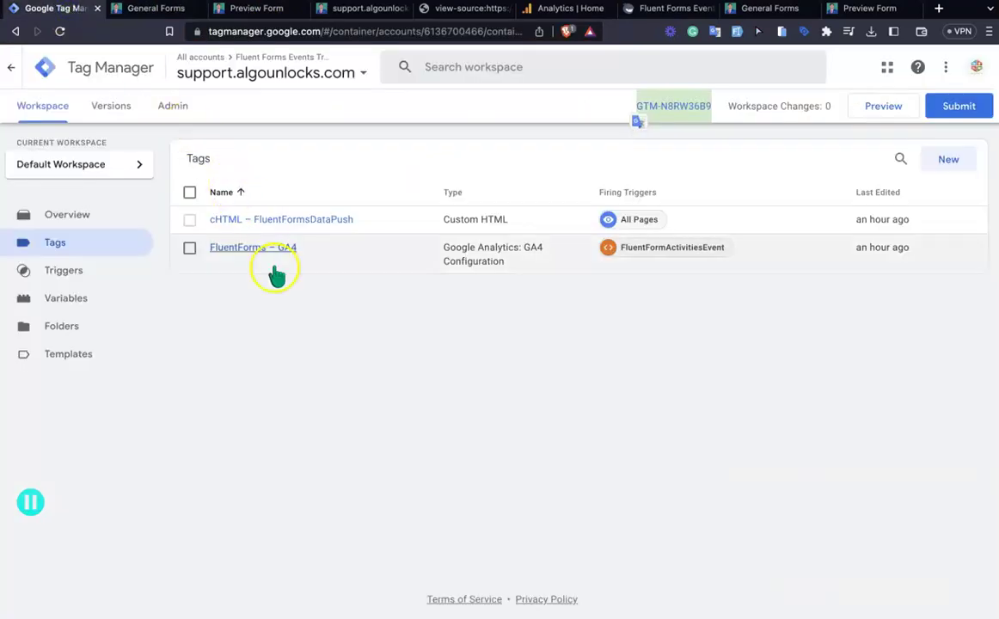
{"action": "left_click", "coordinate": [892, 116]}
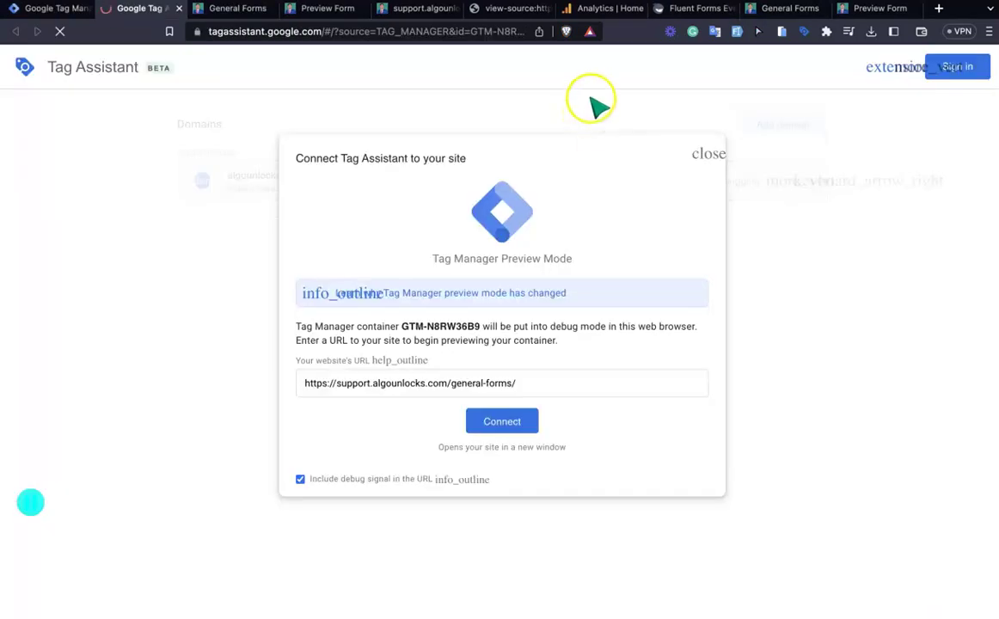
{"action": "left_click", "coordinate": [569, 31]}
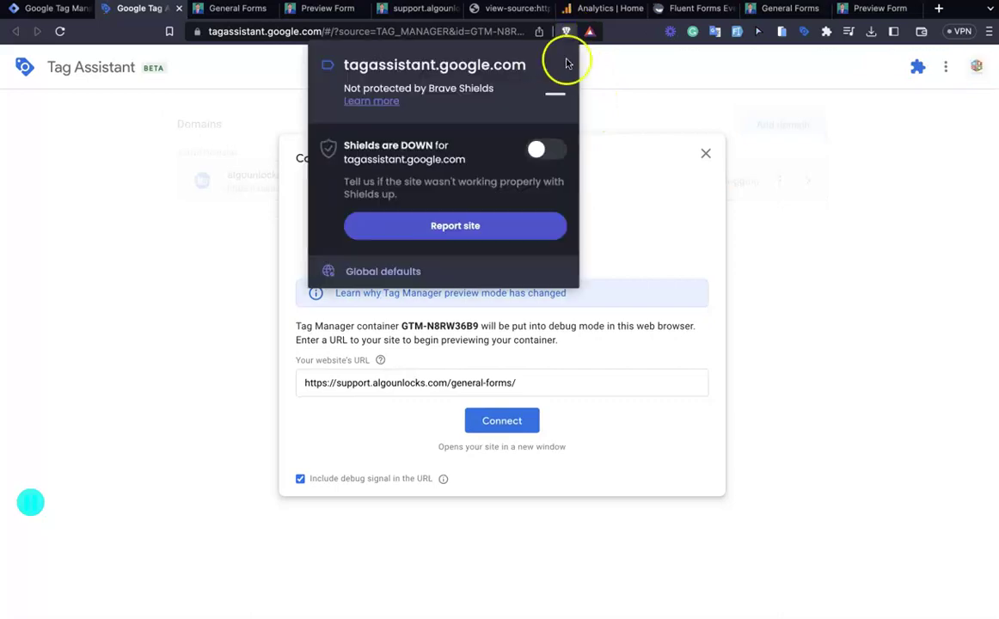
{"action": "key", "text": "Escape"}
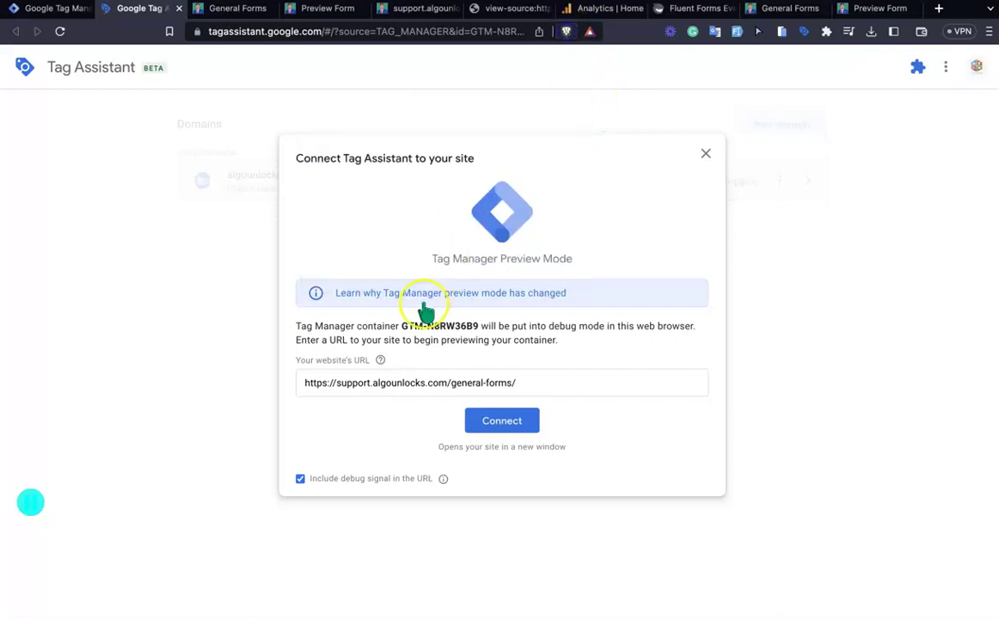
{"action": "left_click", "coordinate": [397, 389]}
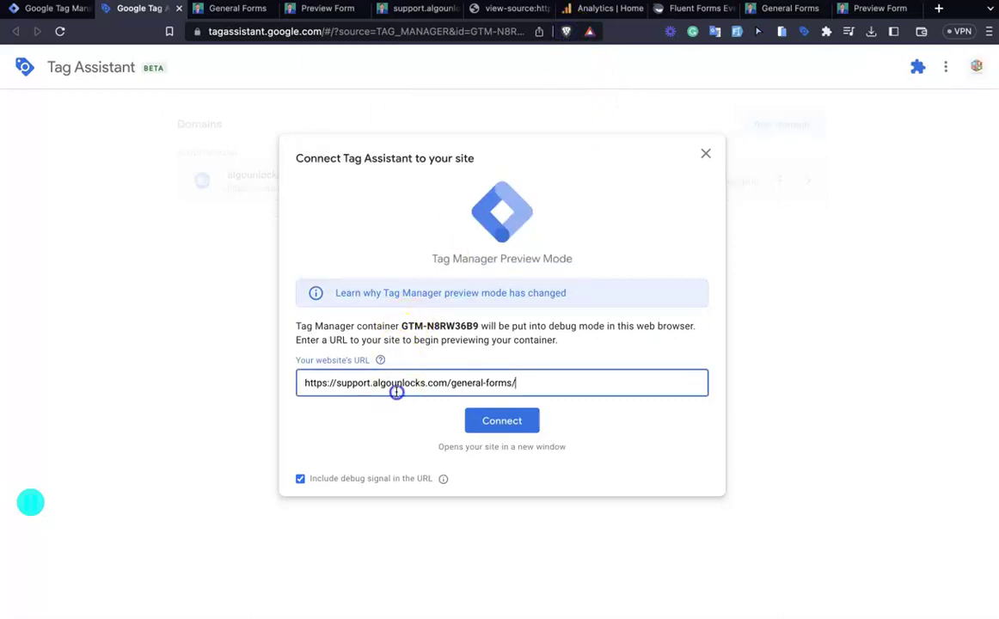
{"action": "left_click", "coordinate": [510, 430]}
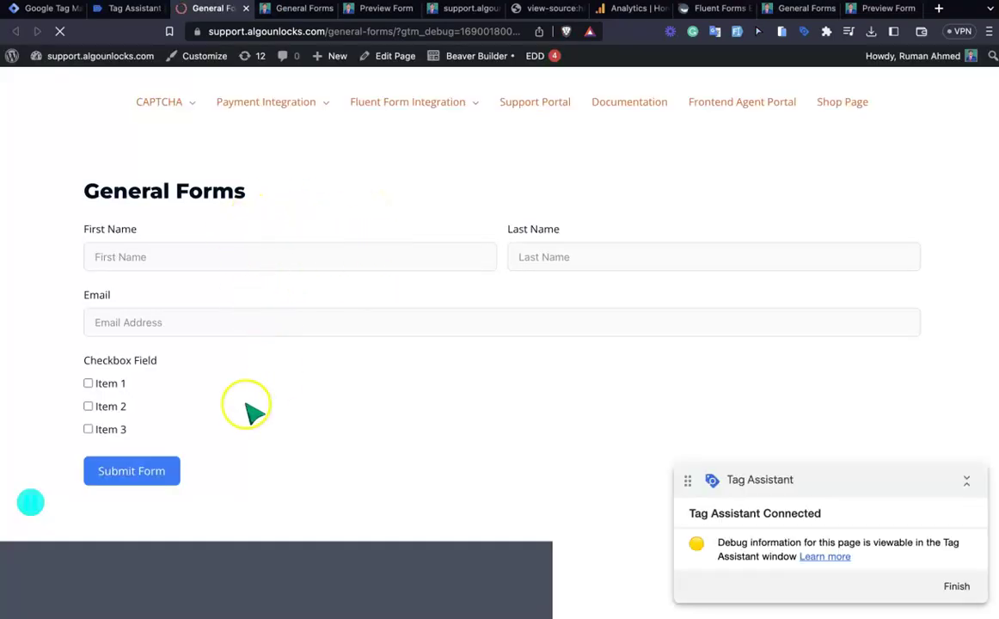
{"action": "left_click", "coordinate": [131, 10]}
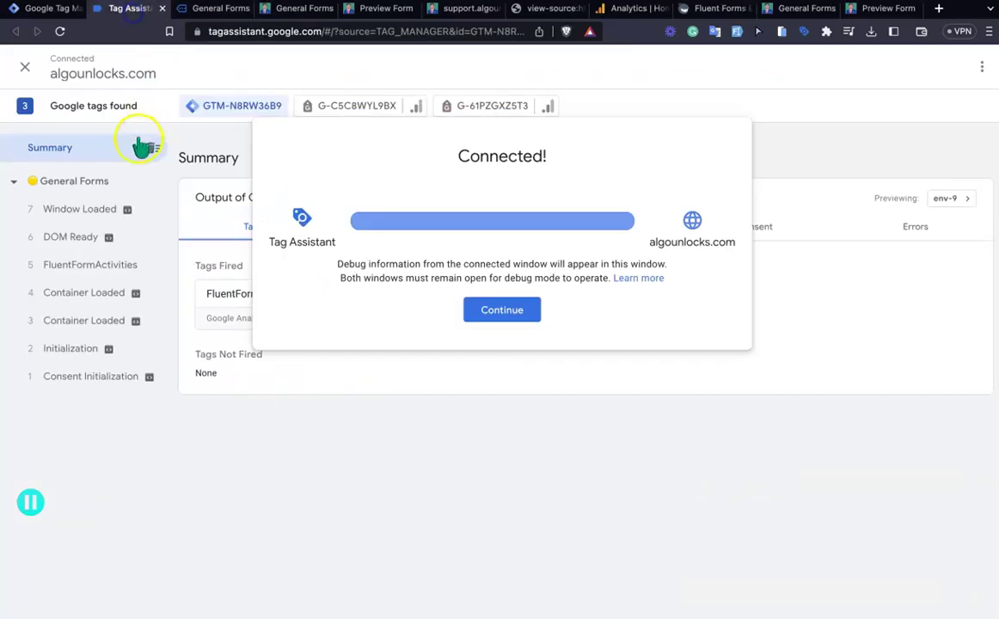
{"action": "left_click", "coordinate": [496, 310]}
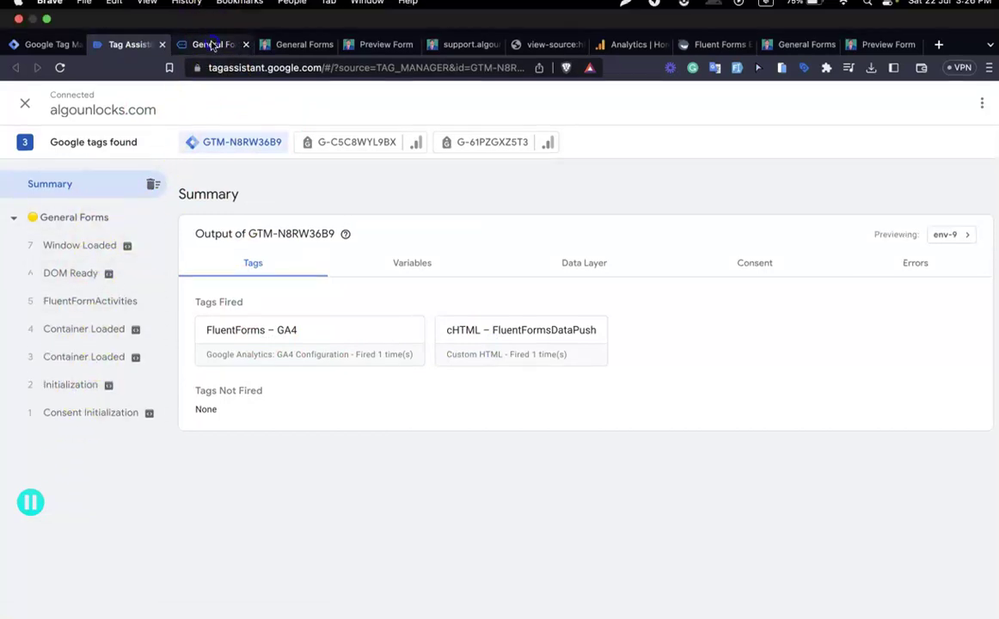
Auto-fill the General Forms page's form with sample data using the form filler extension and submit it.
{"action": "left_click", "coordinate": [215, 8]}
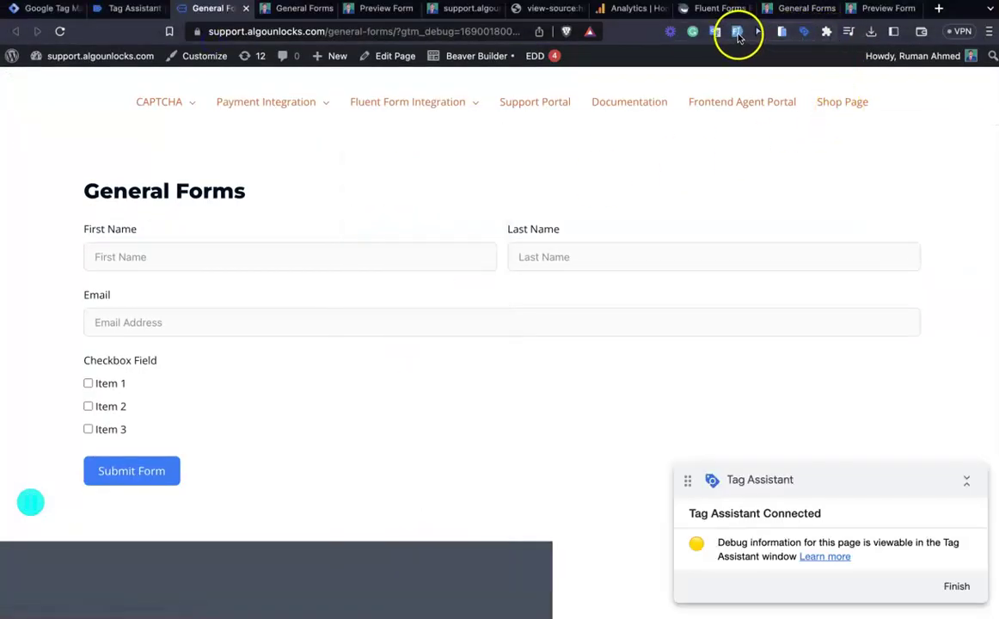
{"action": "left_click", "coordinate": [737, 34]}
{"action": "left_click", "coordinate": [163, 479]}
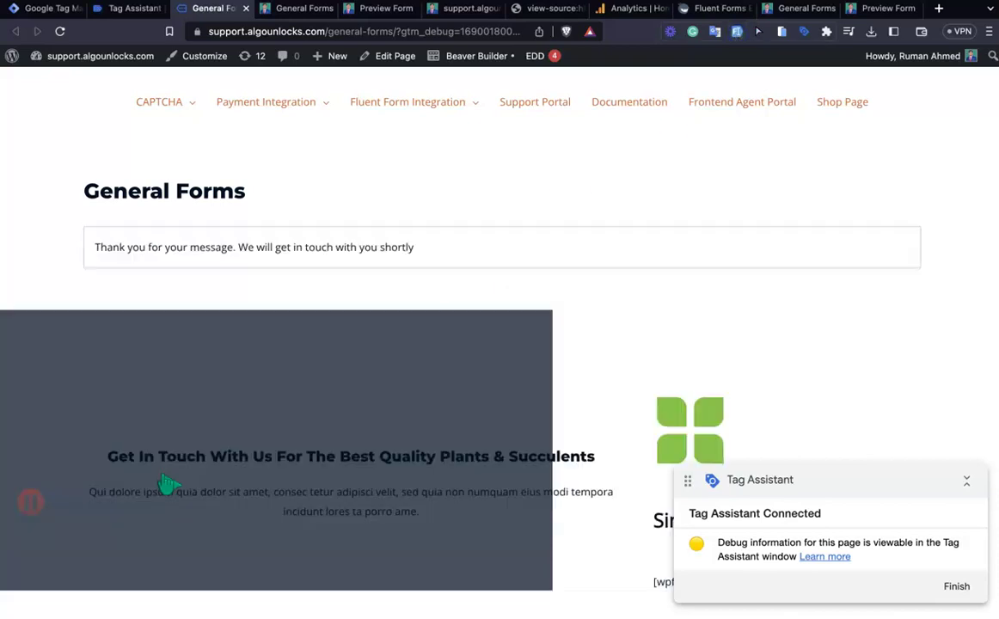
Check in Tag Assistant which tags fired for the latest FluentFormActivities event and for the General Forms page.
{"action": "left_click", "coordinate": [127, 19]}
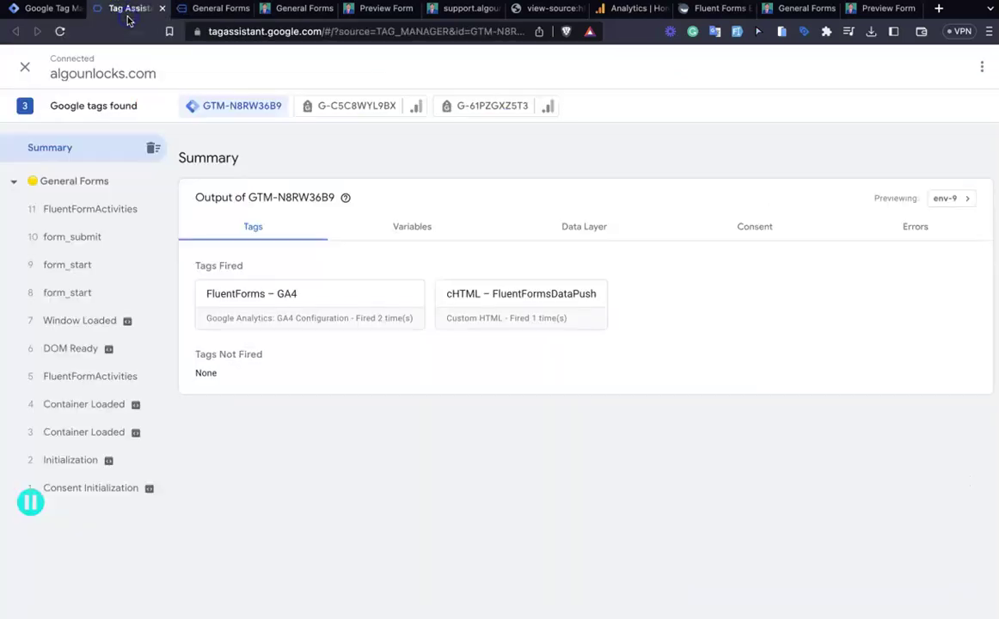
{"action": "left_click", "coordinate": [89, 208]}
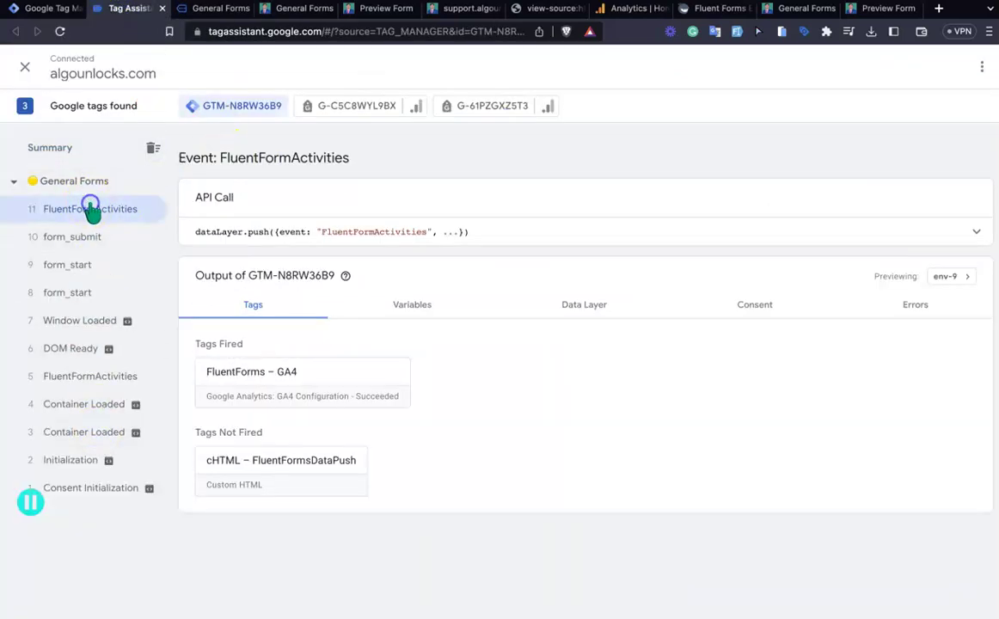
{"action": "left_click", "coordinate": [121, 192]}
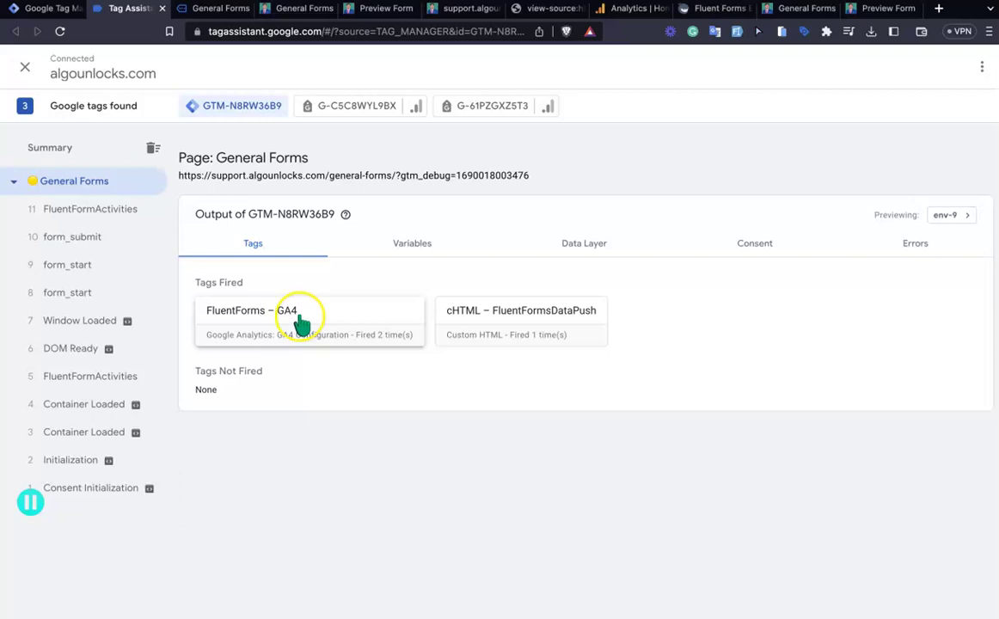
{"action": "left_click", "coordinate": [129, 211]}
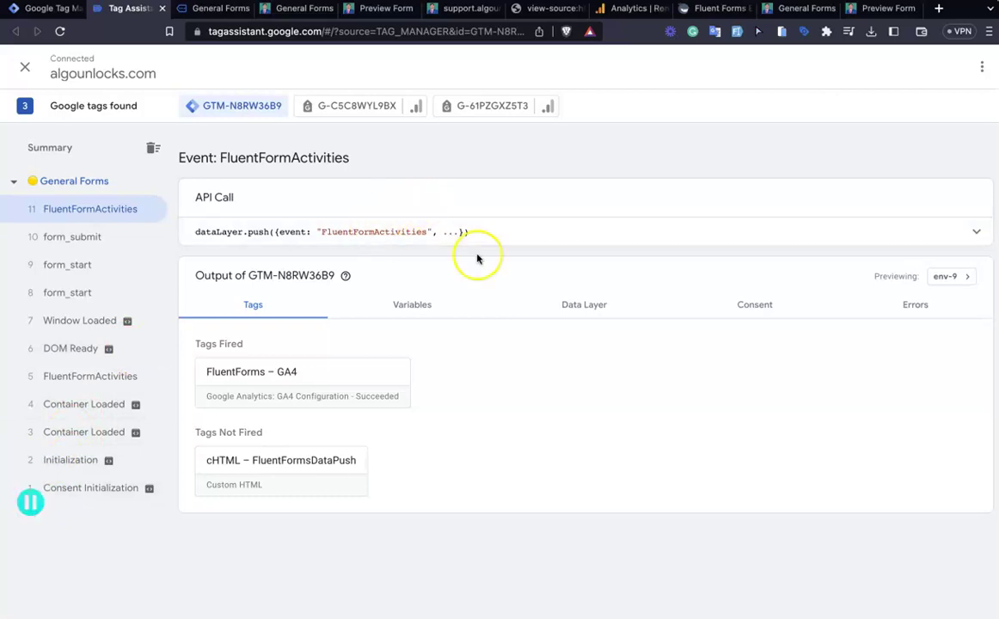
Switch to Google Analytics and review the Realtime overview down to the event count by event name.
{"action": "left_click", "coordinate": [635, 10]}
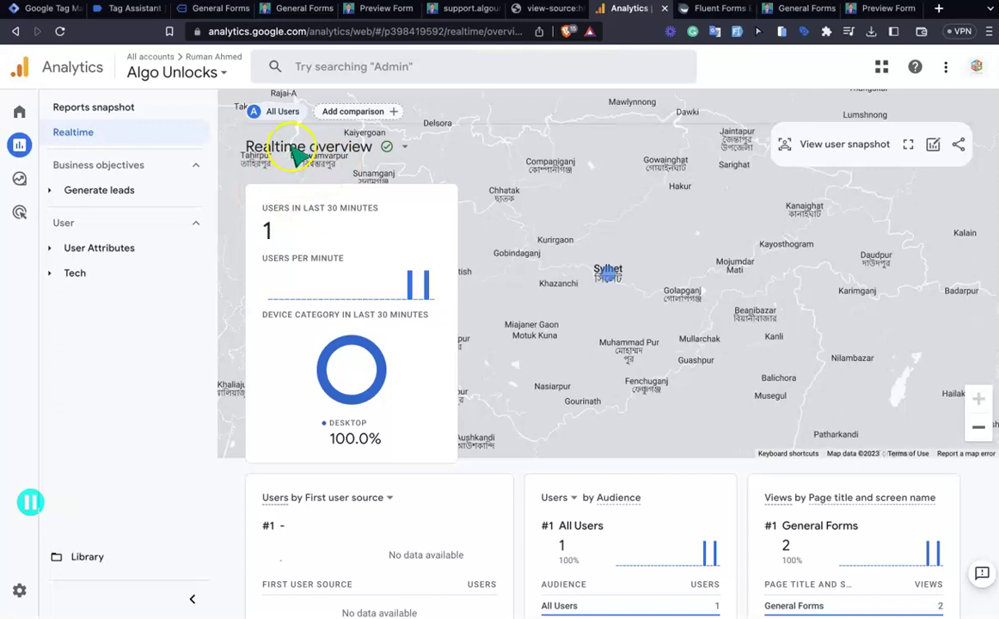
{"action": "scroll", "coordinate": [362, 303], "scroll_direction": "down", "scroll_amount": 1}
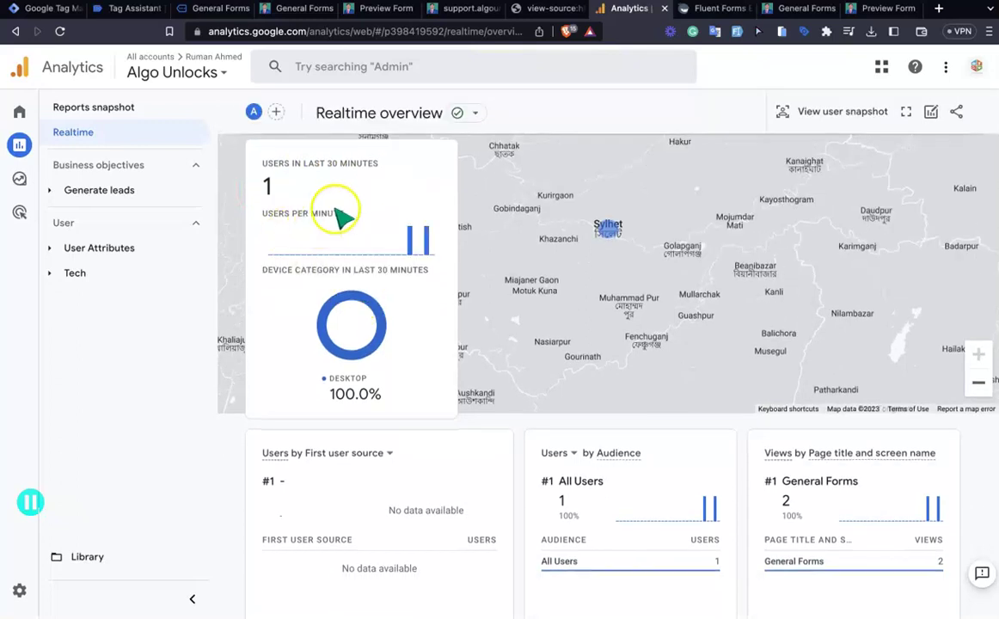
{"action": "scroll", "coordinate": [437, 248], "scroll_direction": "down", "scroll_amount": 5}
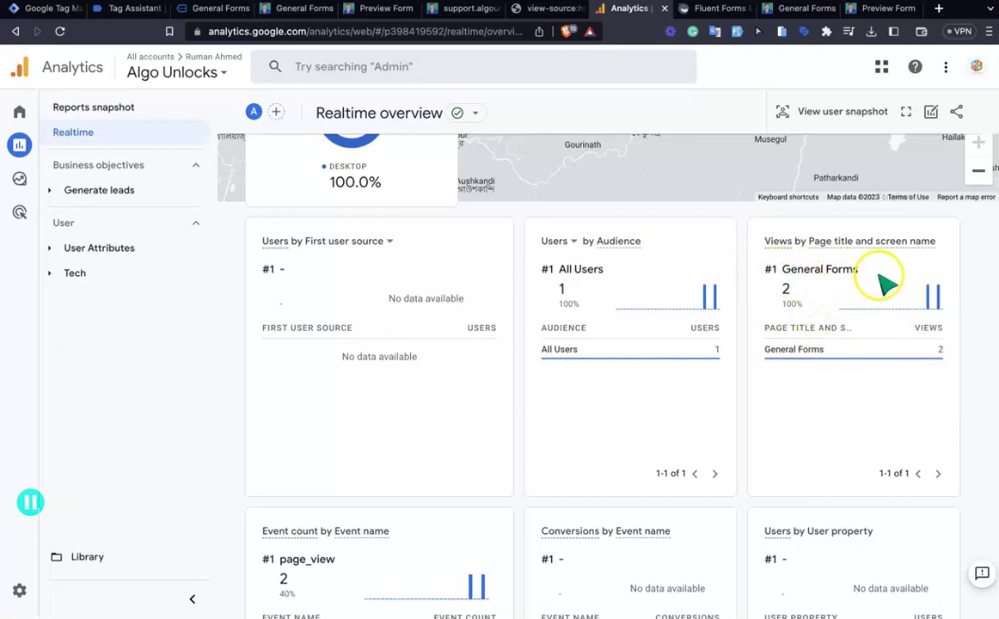
{"action": "scroll", "coordinate": [884, 283], "scroll_direction": "down", "scroll_amount": 2}
{"action": "scroll", "coordinate": [867, 295], "scroll_direction": "down", "scroll_amount": 3}
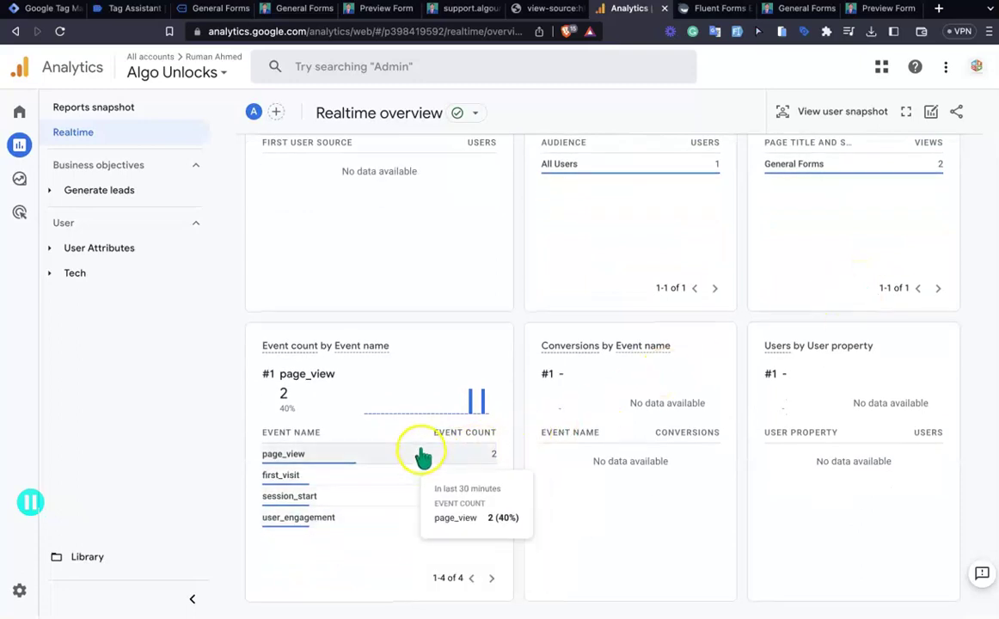
Inspect the page_view event's parameters in the event count card and view the values of FormID.
{"action": "left_click", "coordinate": [421, 454]}
{"action": "left_click", "coordinate": [478, 458]}
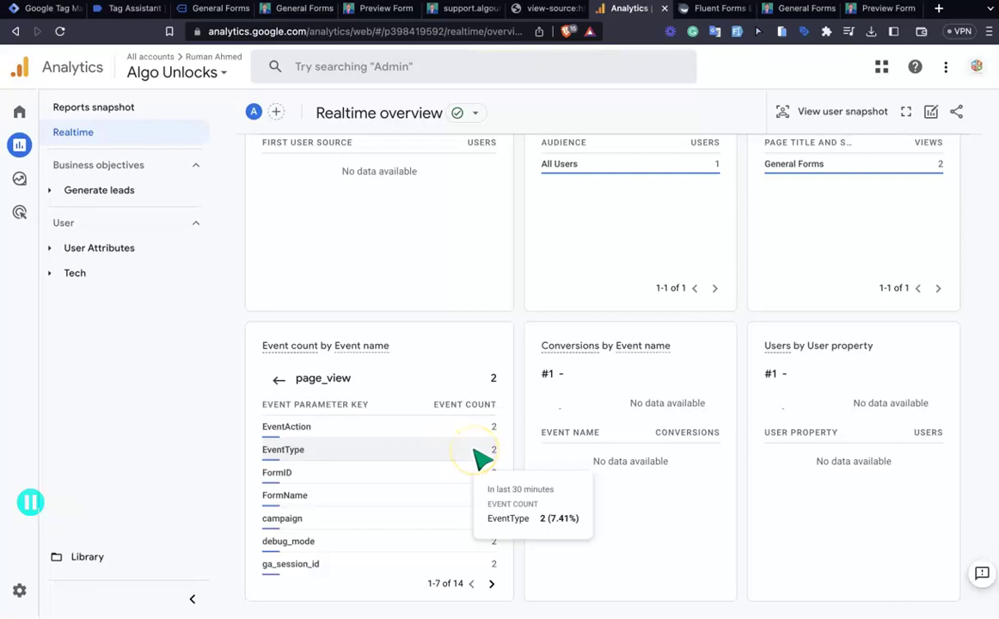
{"action": "scroll", "coordinate": [480, 459], "scroll_direction": "down", "scroll_amount": 1}
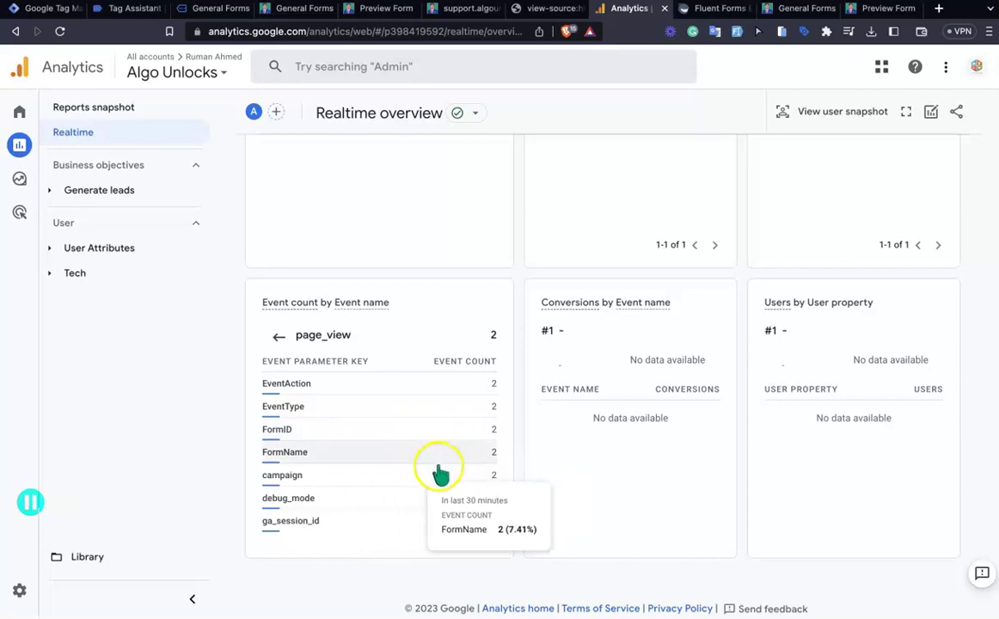
{"action": "left_click", "coordinate": [414, 433]}
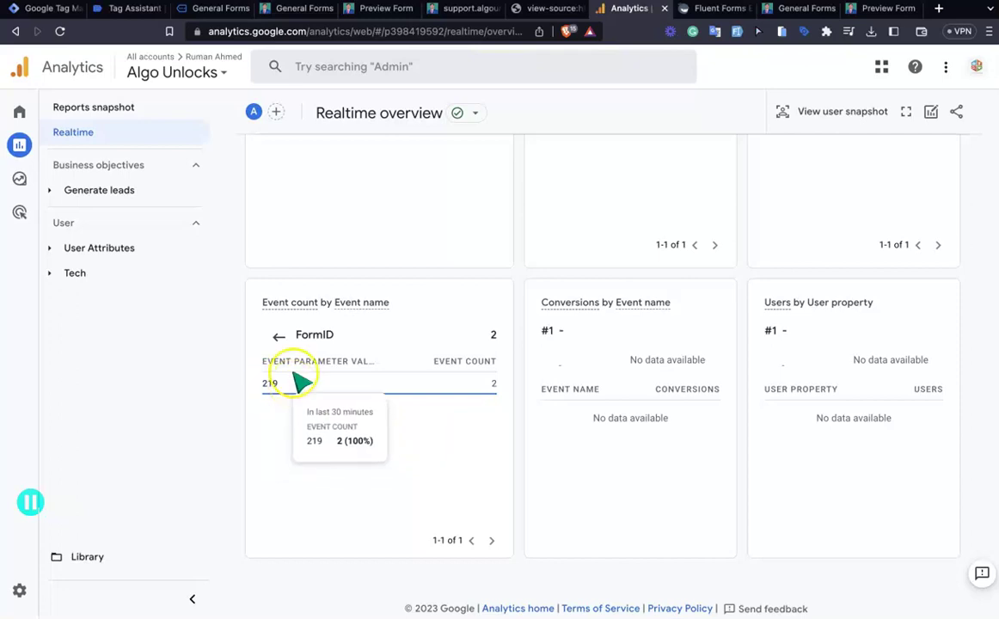
Open the General Forms page in the WordPress editor to check its Fluent Forms shortcode ID, and return to Google Analytics.
{"action": "left_click", "coordinate": [301, 10]}
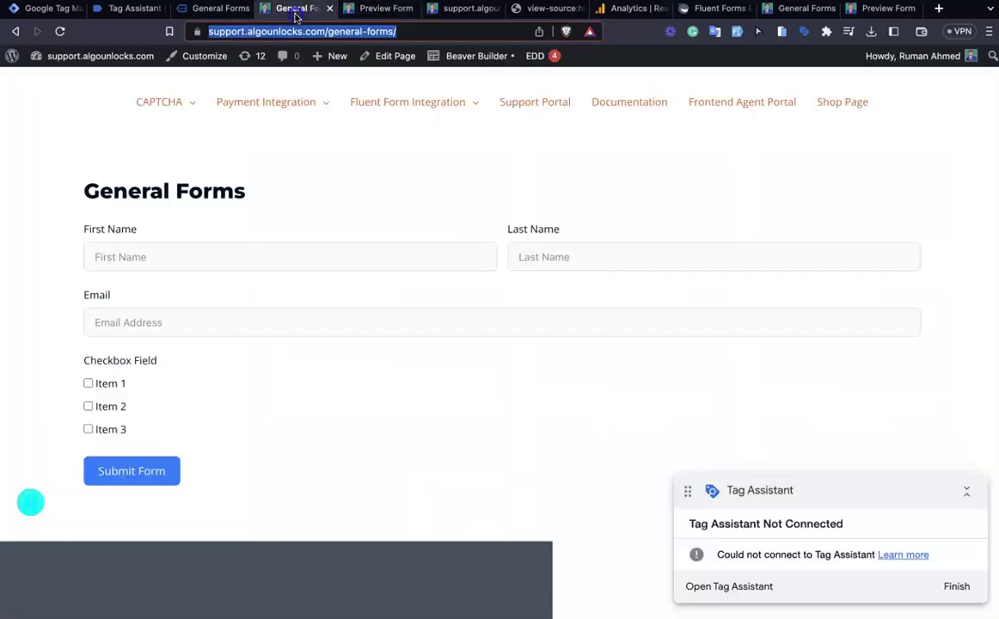
{"action": "left_click", "coordinate": [410, 60]}
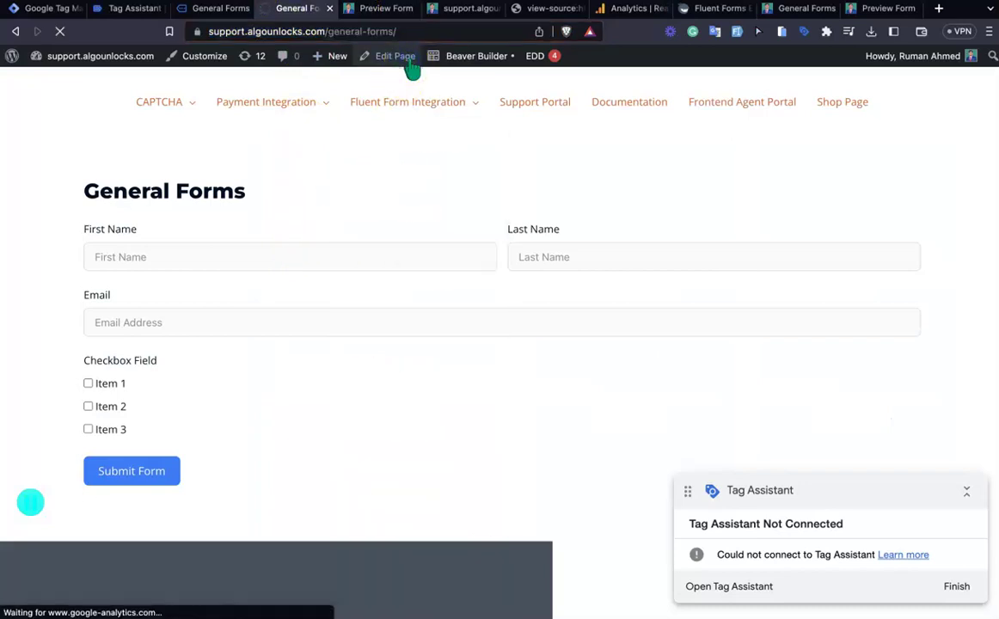
{"action": "left_click", "coordinate": [414, 240]}
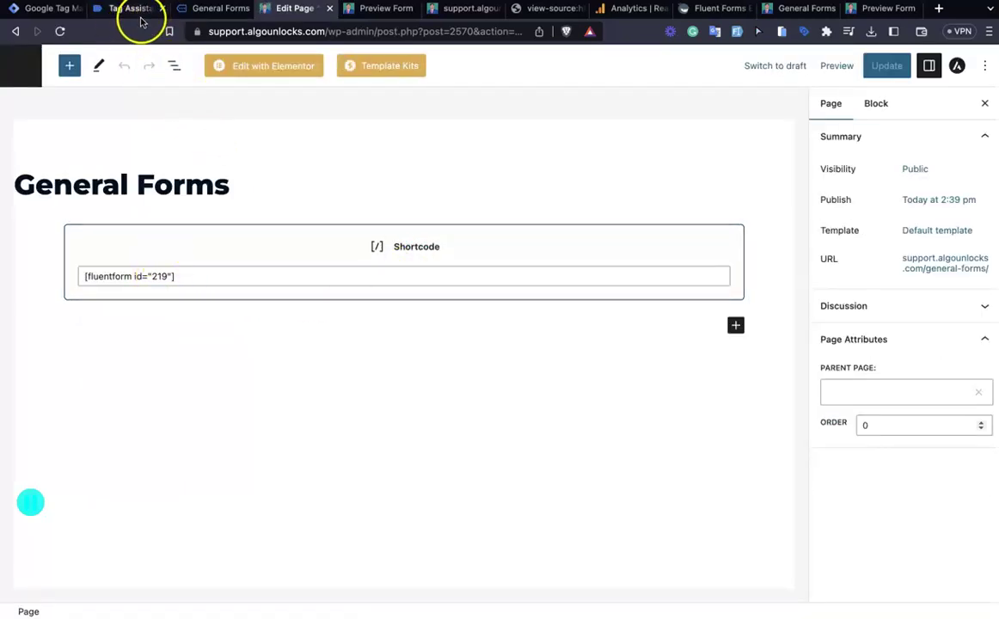
{"action": "left_click", "coordinate": [626, 10]}
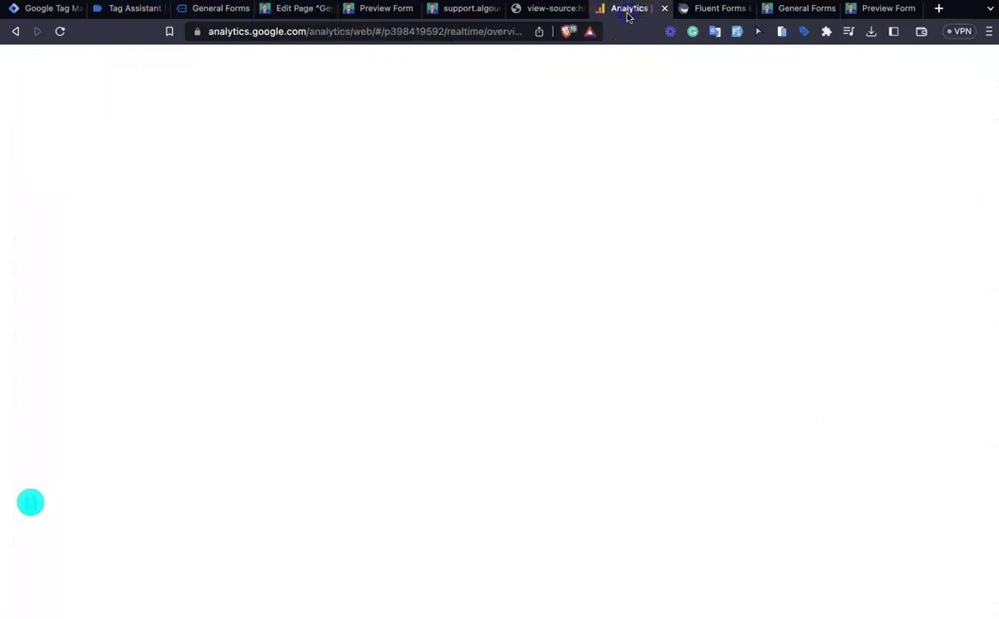